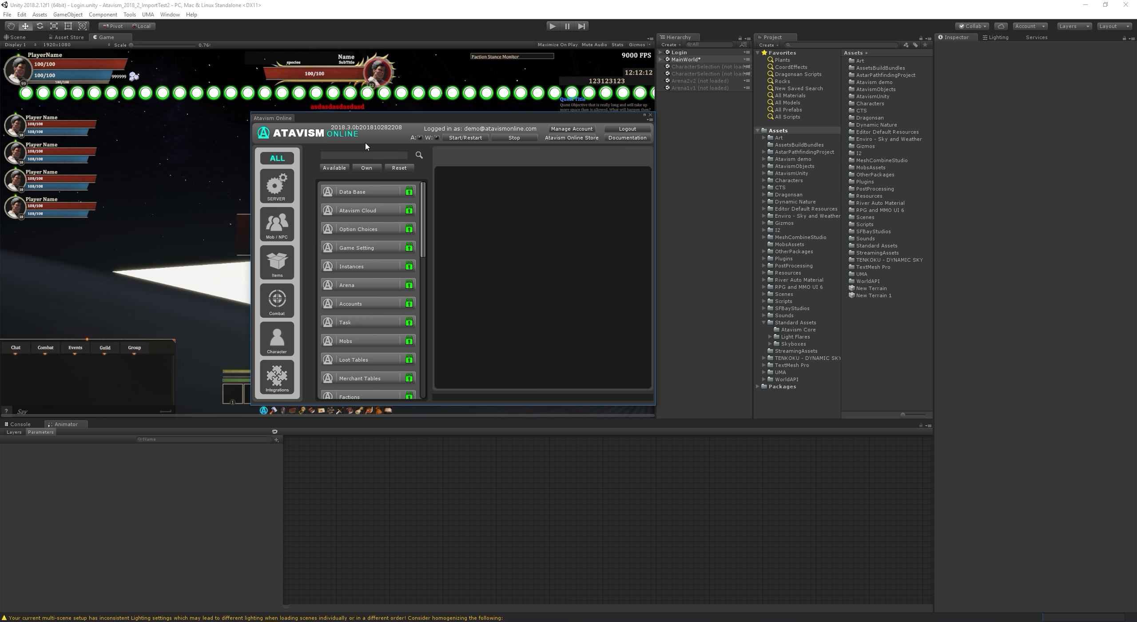
Step: Open the server's game settings for editing, filter them by "auction", and review the available auction settings
{"action": "left_click", "coordinate": [280, 185]}
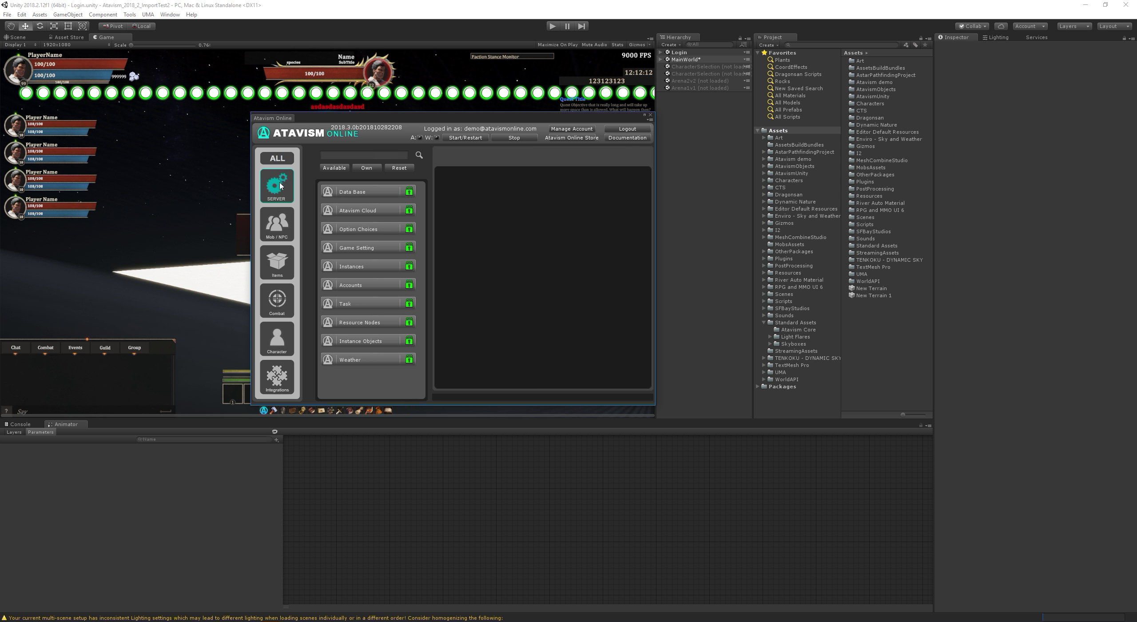
{"action": "left_click", "coordinate": [375, 248]}
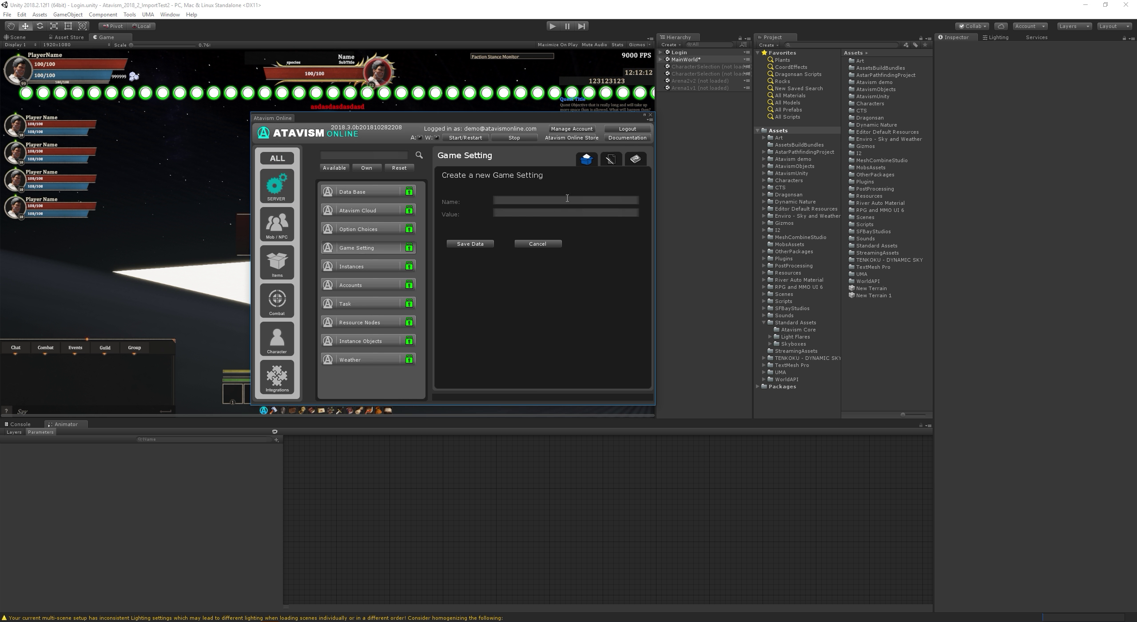
{"action": "left_click", "coordinate": [611, 163]}
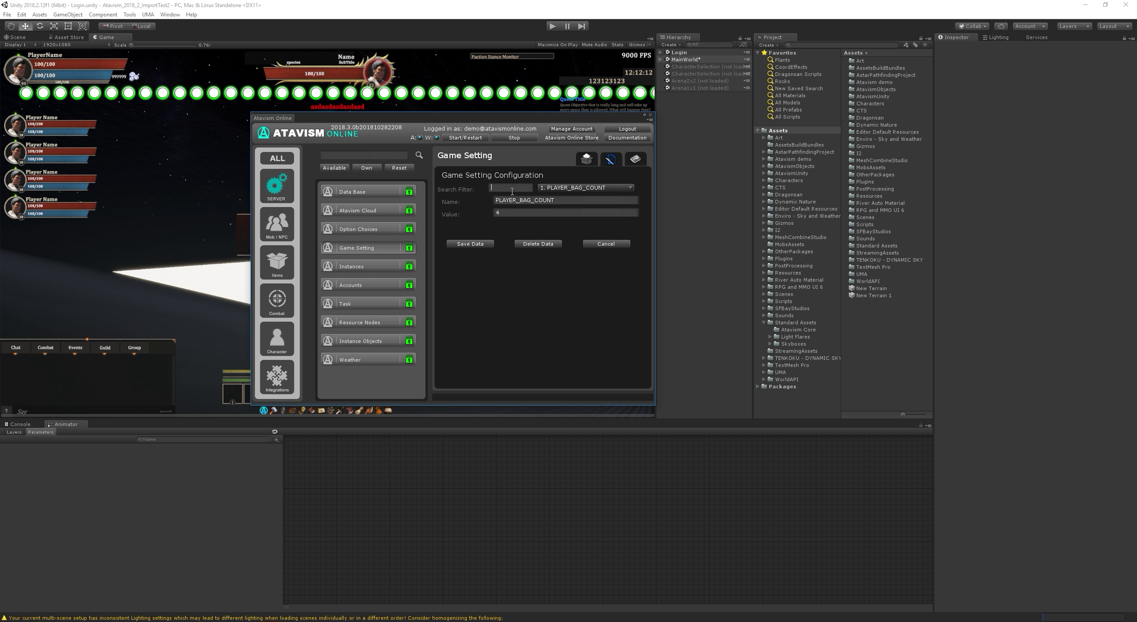
{"action": "type", "text": "auction"}
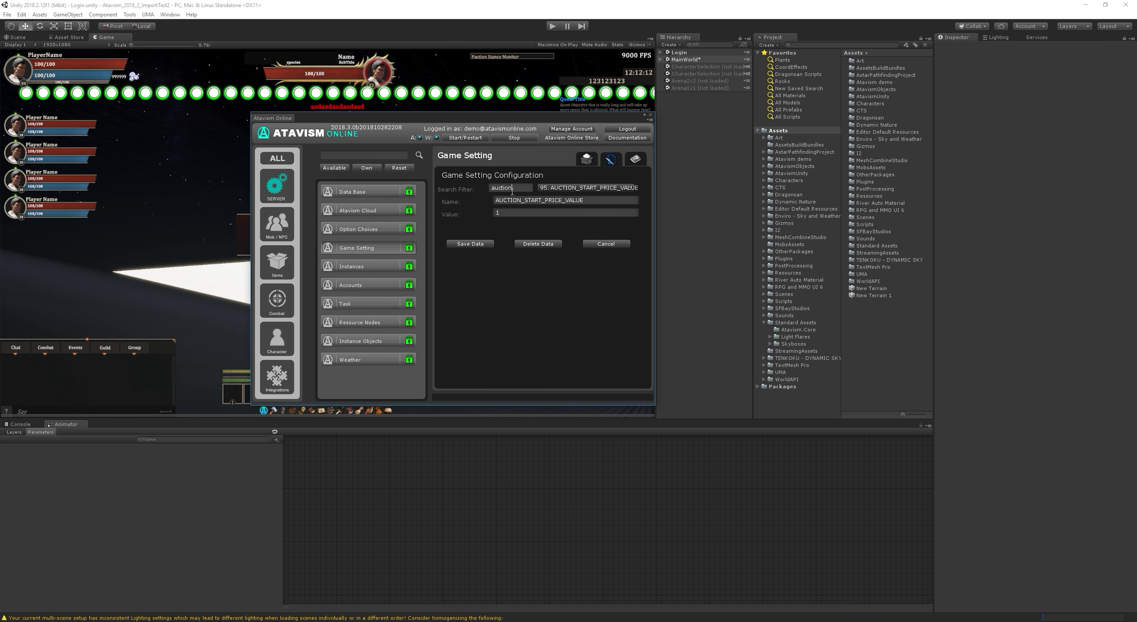
{"action": "left_click", "coordinate": [605, 189]}
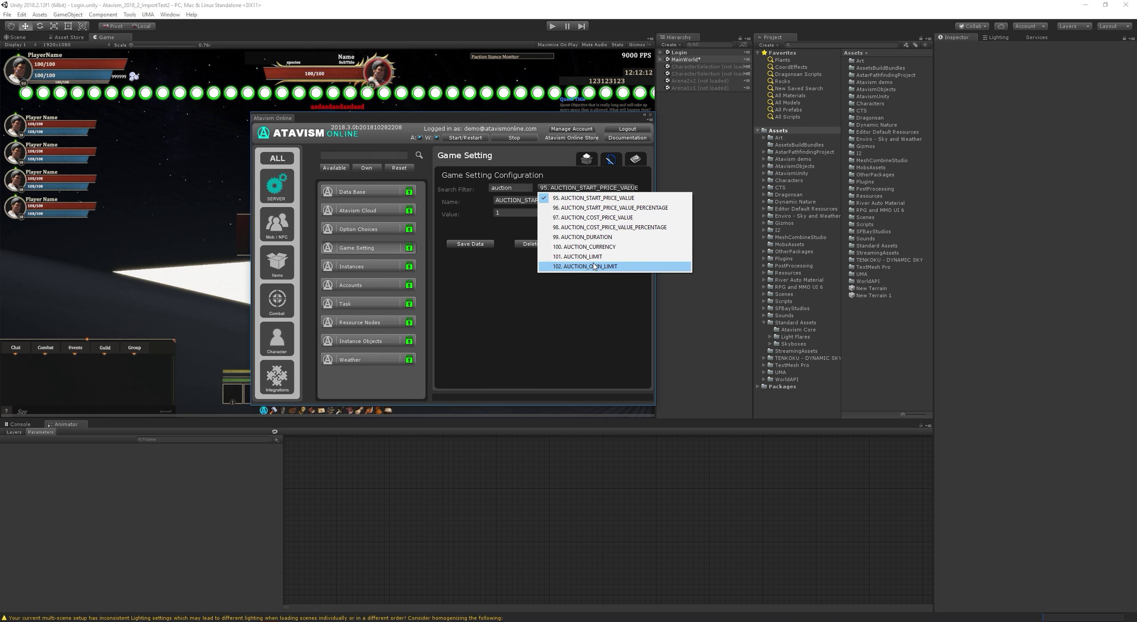
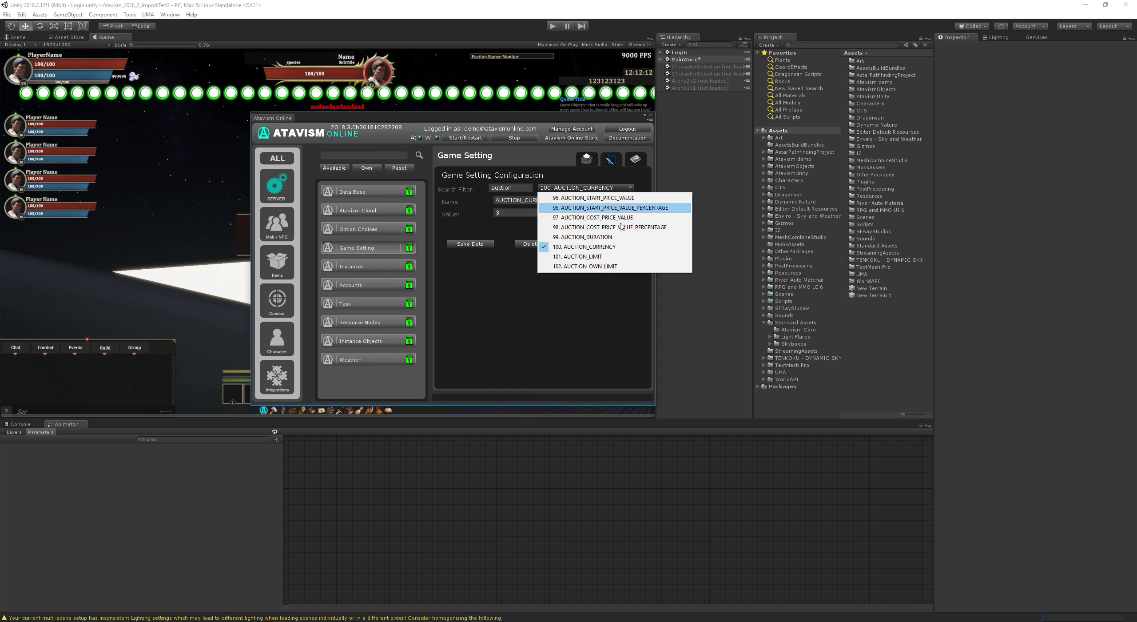
{"action": "left_click", "coordinate": [577, 313]}
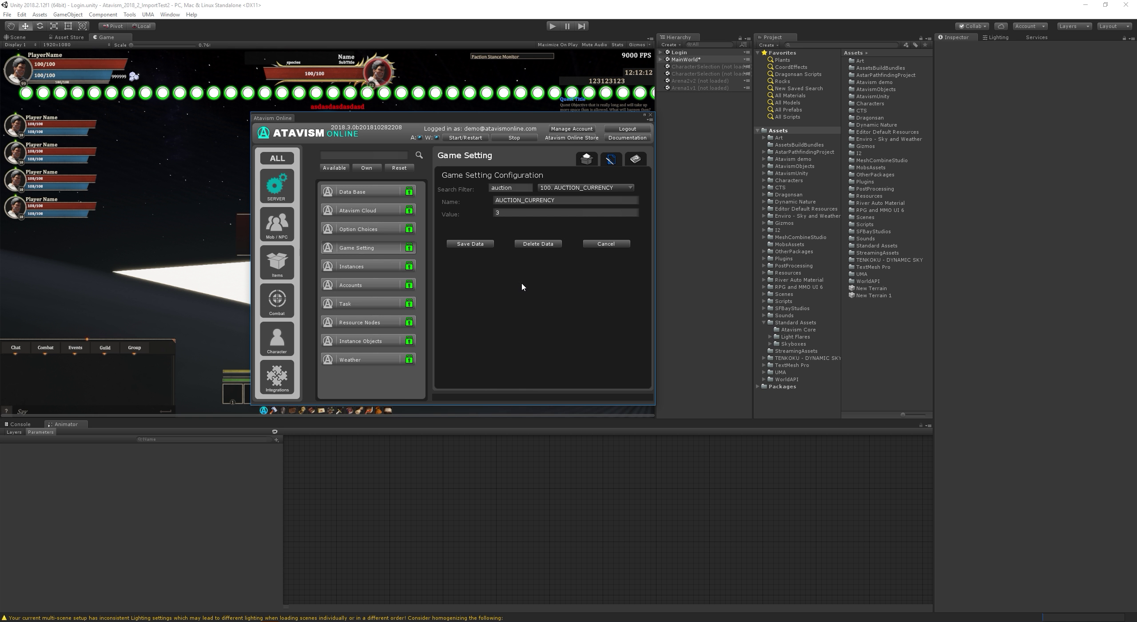
Step: Select the AuctionHouse object inside CanvasWindows under the Canvas of the MainWorld scene
{"action": "left_click", "coordinate": [704, 60]}
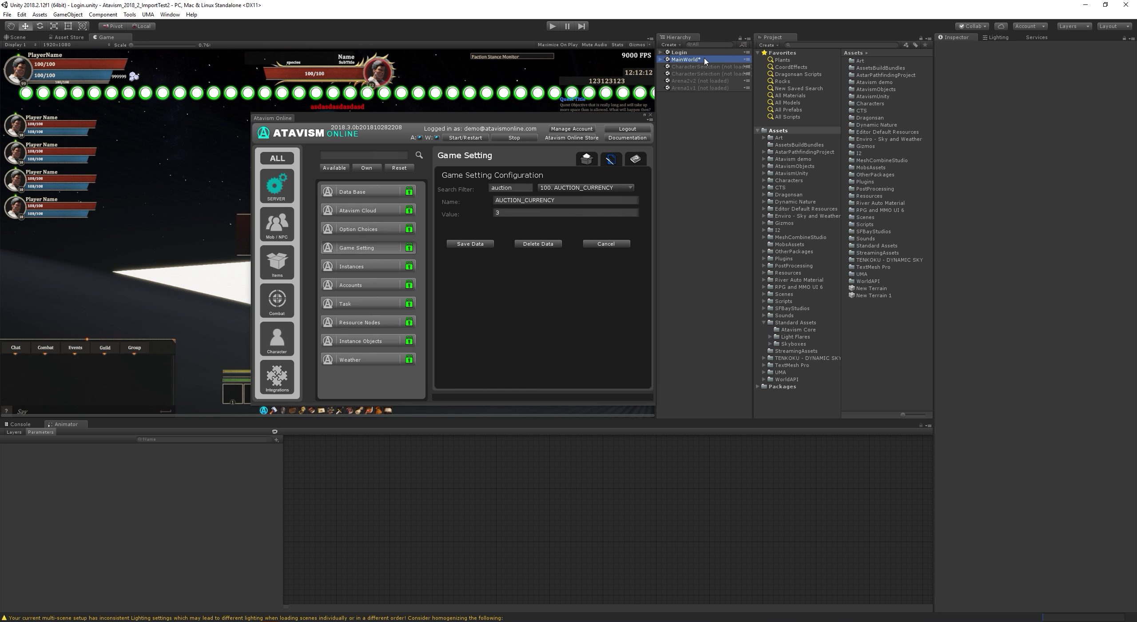
{"action": "left_click", "coordinate": [661, 59]}
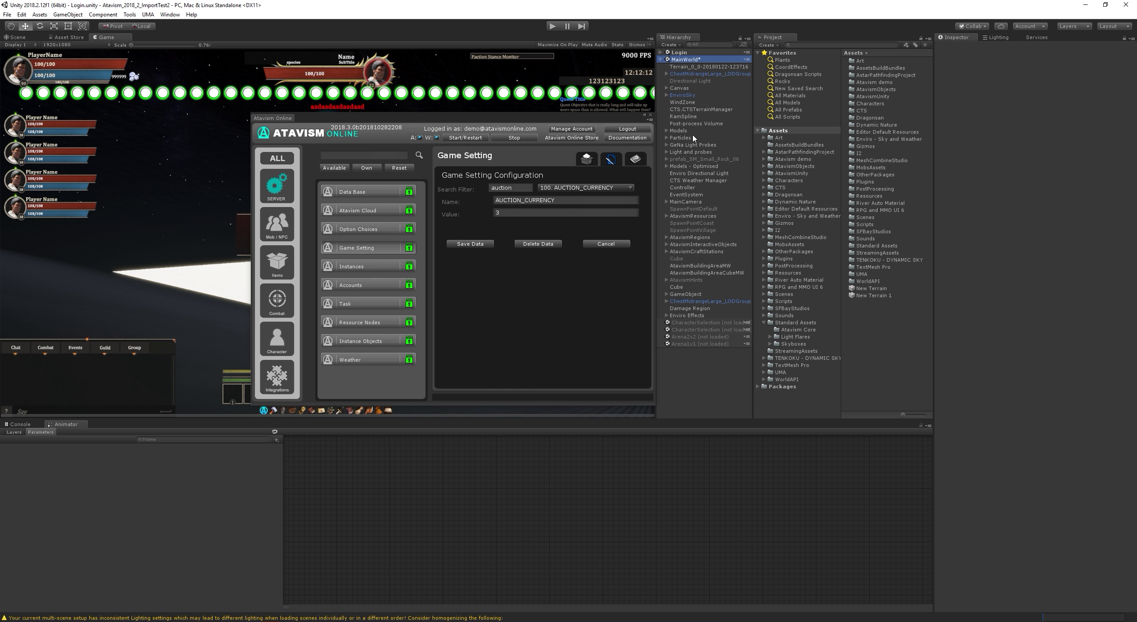
{"action": "left_click", "coordinate": [666, 88]}
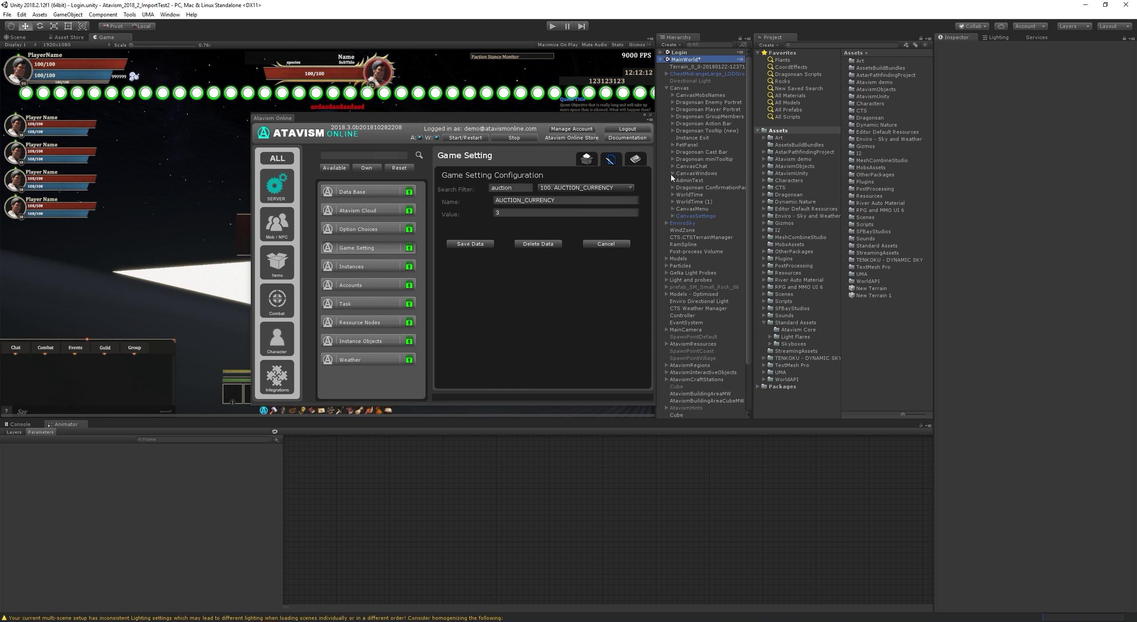
{"action": "left_click", "coordinate": [673, 174]}
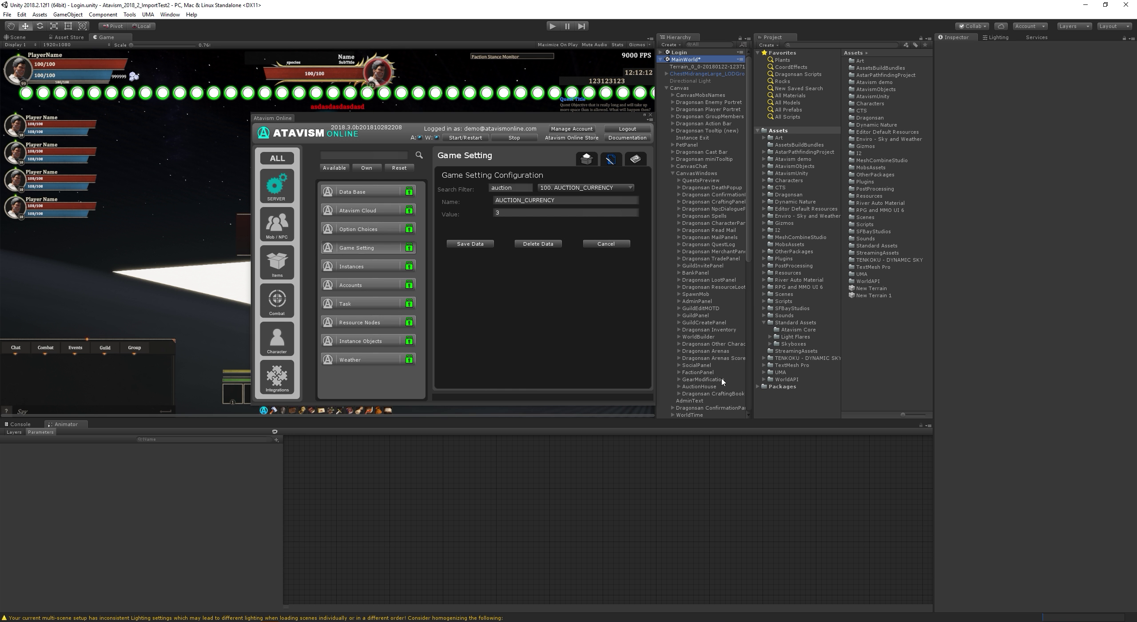
{"action": "left_click", "coordinate": [697, 387]}
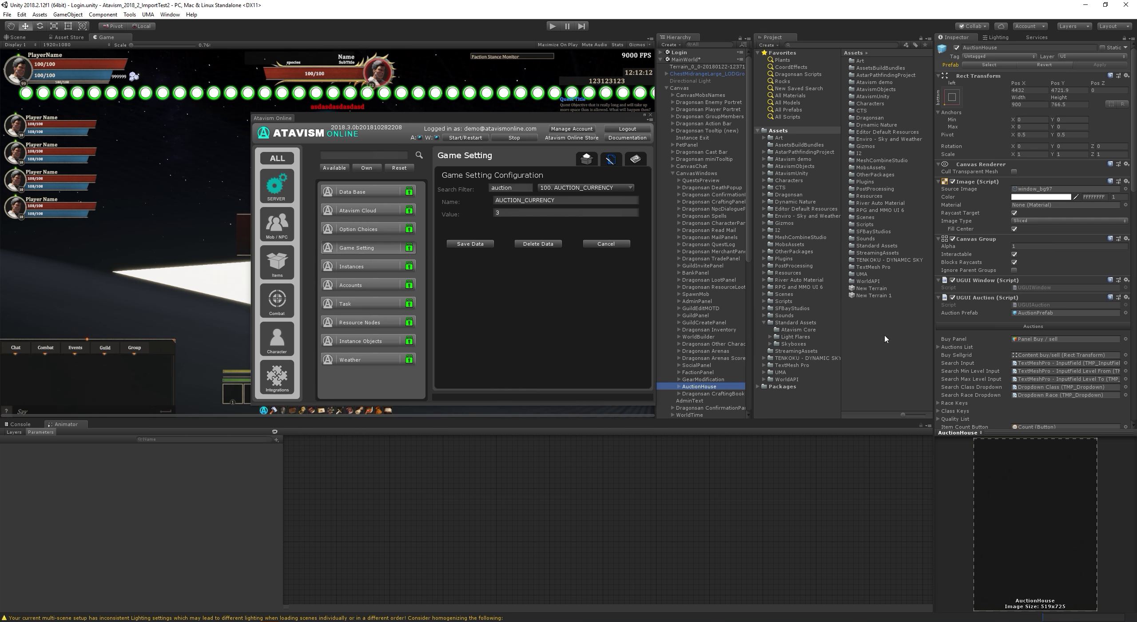
Step: Look through the AuctionHouse's UGUI Auction script properties and expand its Menu Filter list
{"action": "scroll", "coordinate": [998, 255], "scroll_direction": "down", "scroll_amount": 15}
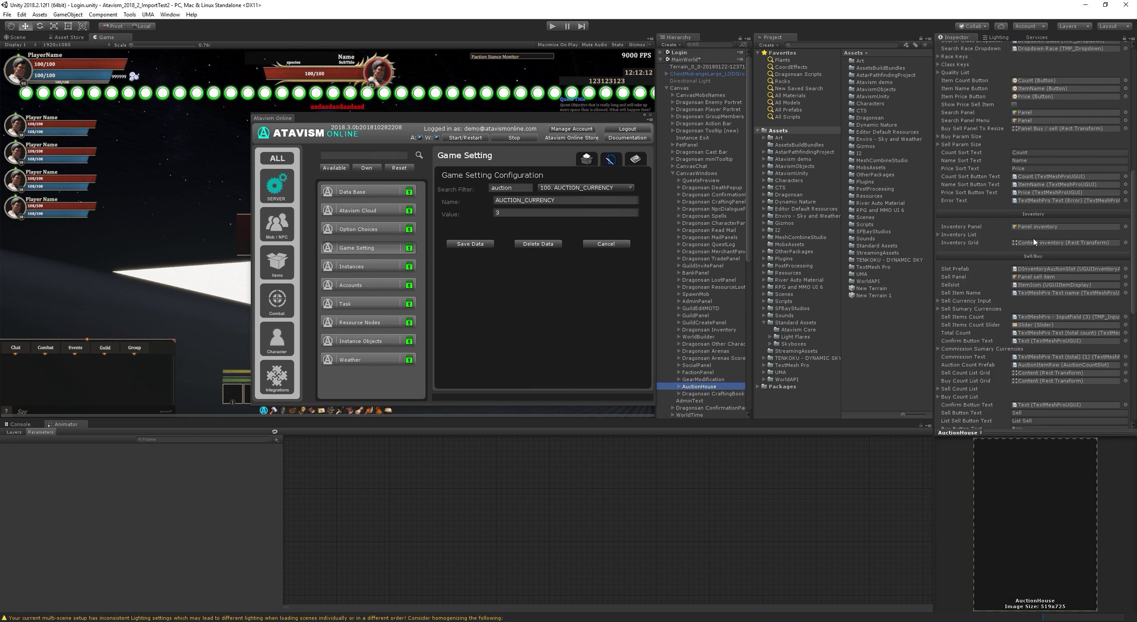
{"action": "scroll", "coordinate": [1033, 242], "scroll_direction": "down", "scroll_amount": 5}
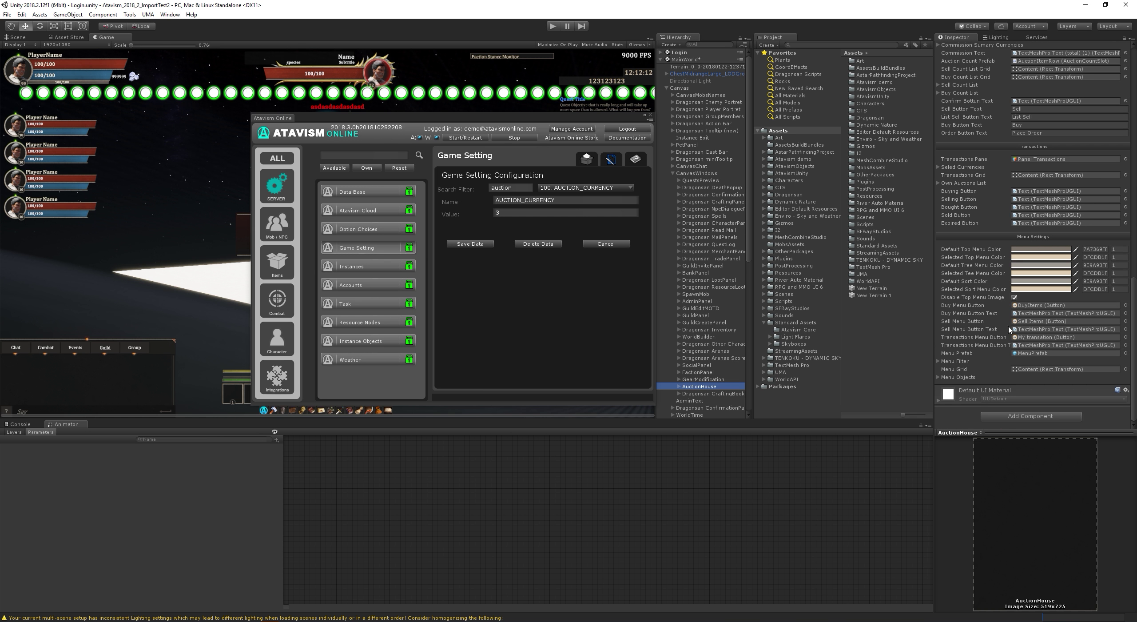
{"action": "left_click", "coordinate": [938, 361]}
{"action": "scroll", "coordinate": [964, 373], "scroll_direction": "down", "scroll_amount": 3}
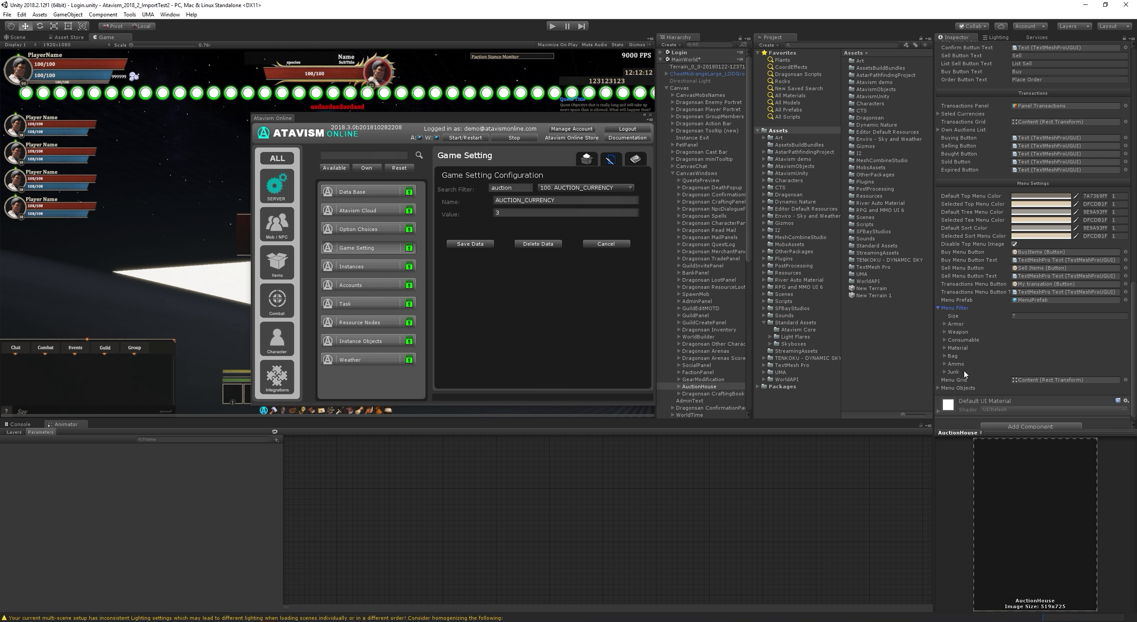
{"action": "left_click", "coordinate": [1023, 315]}
Step: Examine the name, value and type of the Junk entry in the Menu Filter, leaving the entry collapsed
{"action": "left_click", "coordinate": [944, 373]}
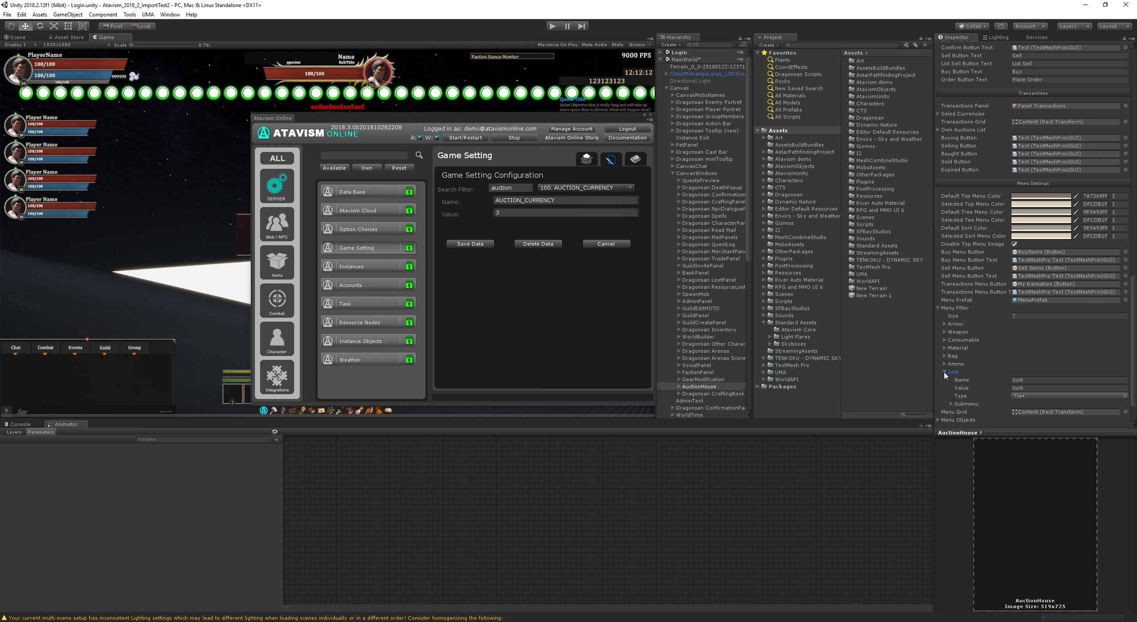
{"action": "left_click", "coordinate": [944, 372]}
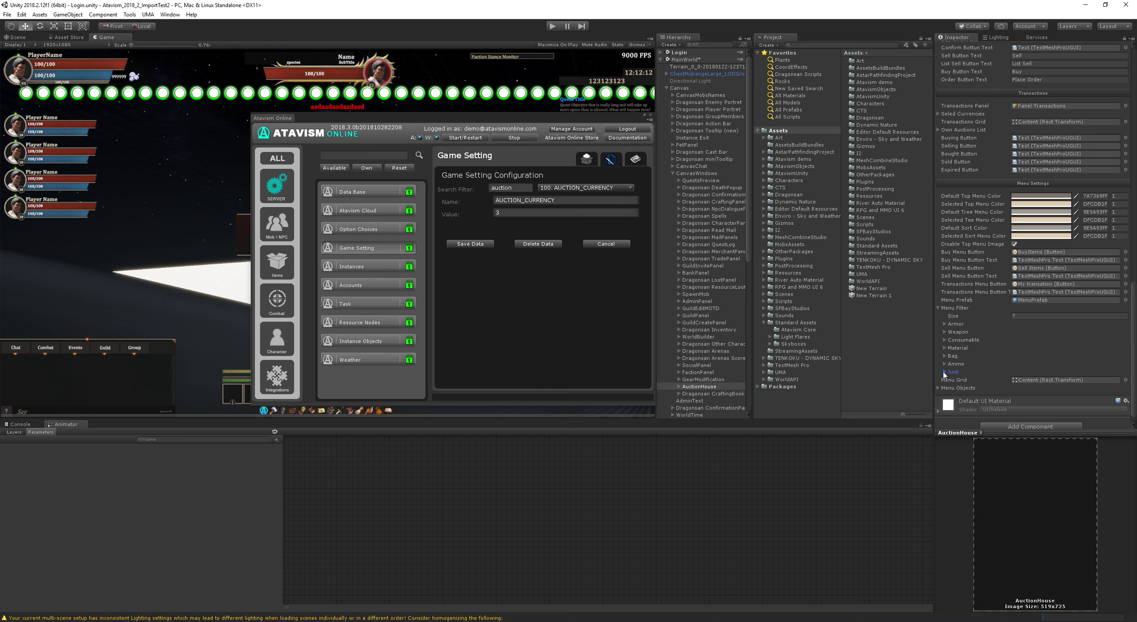
{"action": "left_click", "coordinate": [944, 372]}
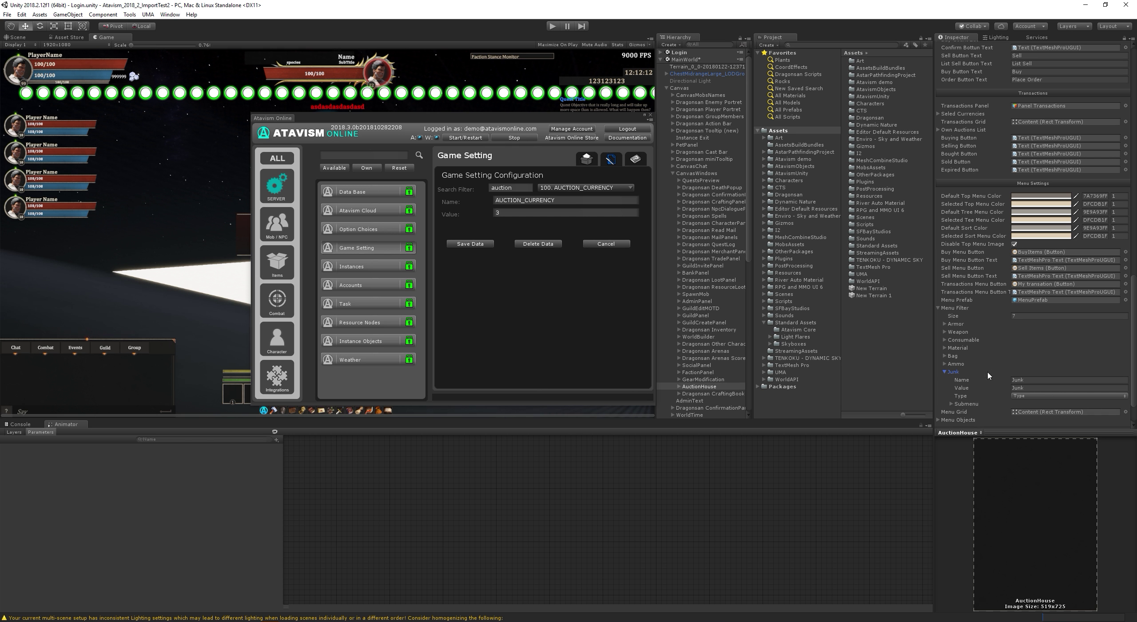
{"action": "left_click", "coordinate": [944, 372]}
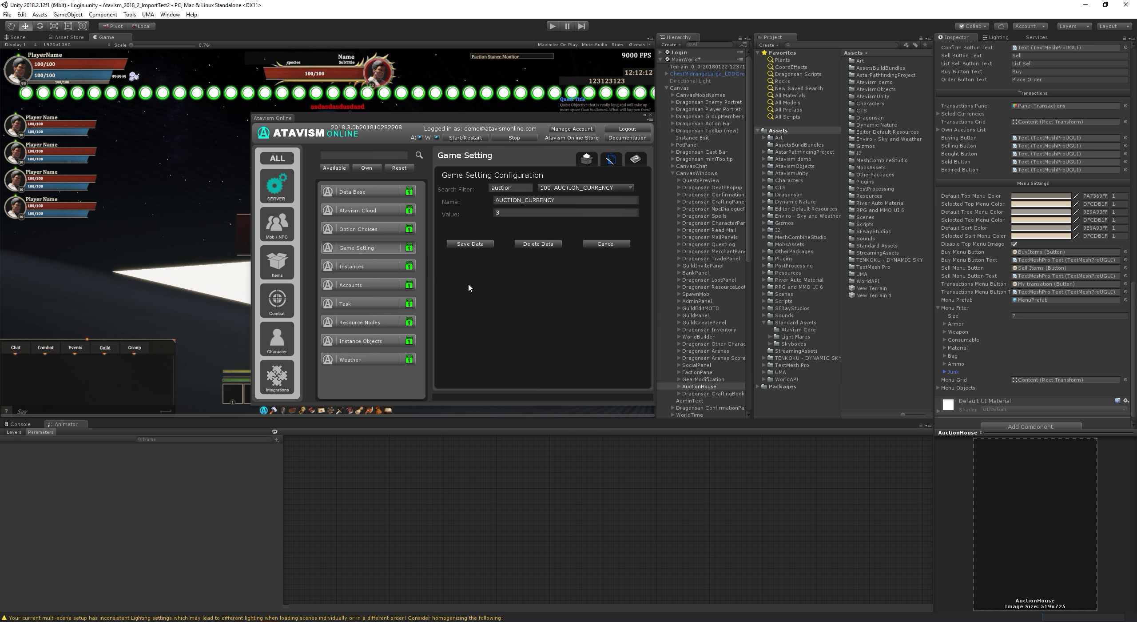
Step: Open the Items editor for existing templates and filter the items by "plate" to show an armor item
{"action": "left_click", "coordinate": [286, 266]}
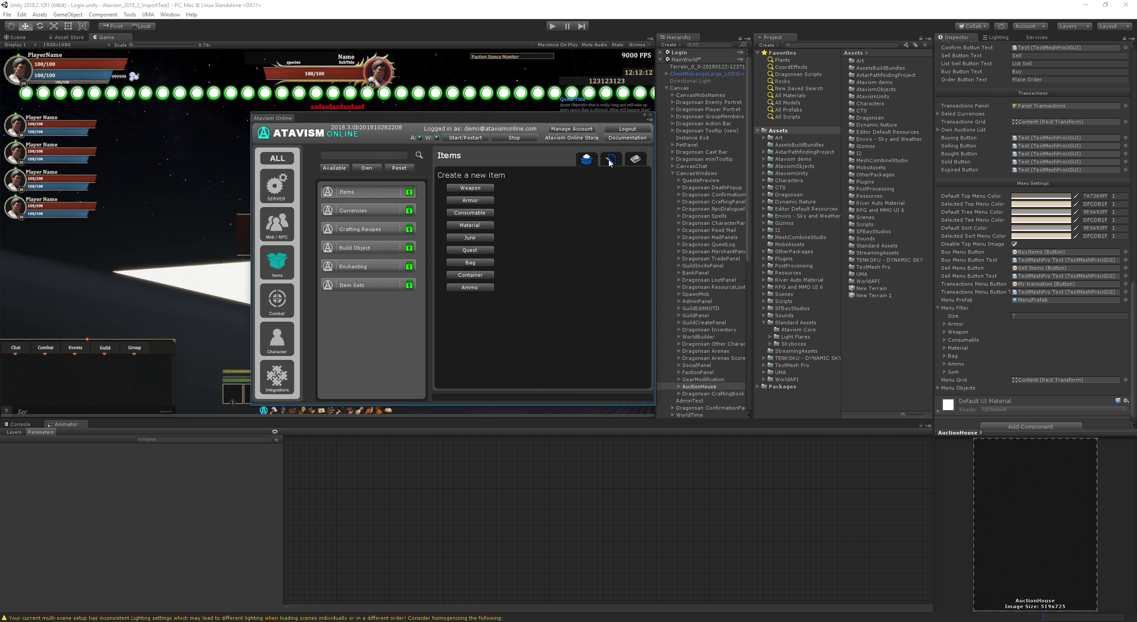
{"action": "left_click", "coordinate": [610, 162]}
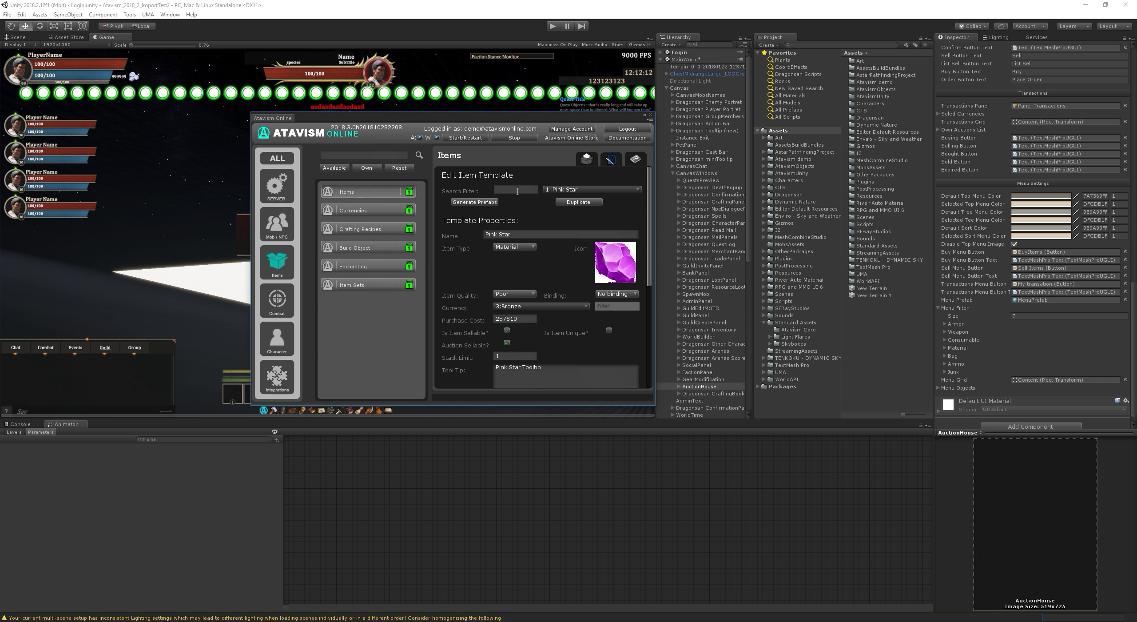
{"action": "type", "text": "armor"}
{"action": "left_click_drag", "start_coordinate": [528, 189], "coordinate": [414, 175]}
{"action": "type", "text": "plate"}
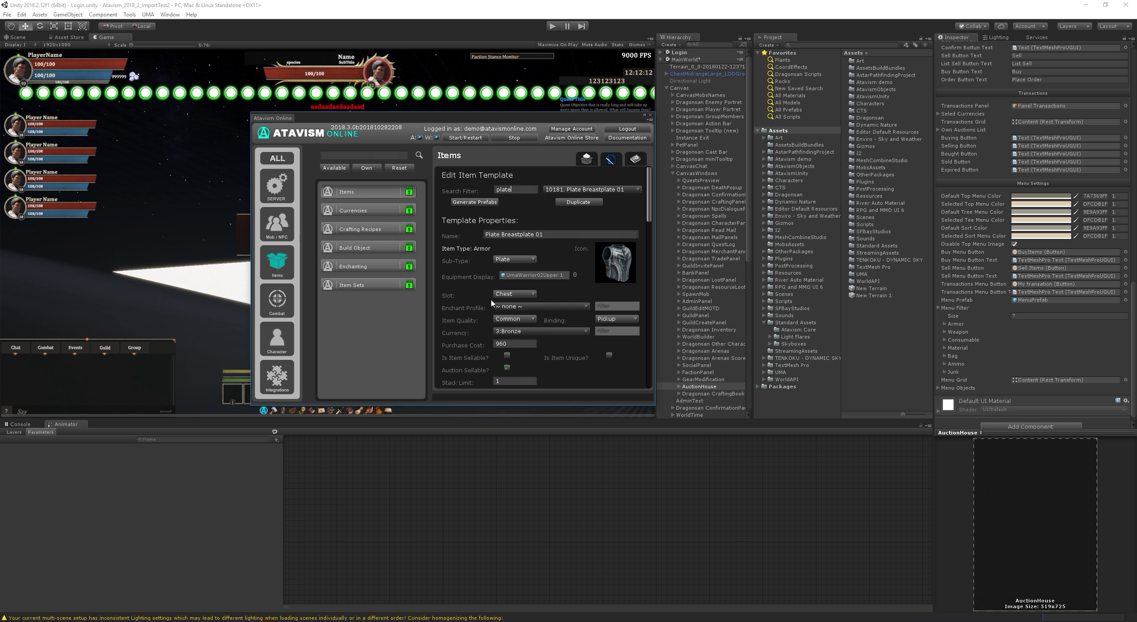
Step: Expand the Armor entry of the Menu Filter and inspect its name, value and type options
{"action": "left_click", "coordinate": [945, 324]}
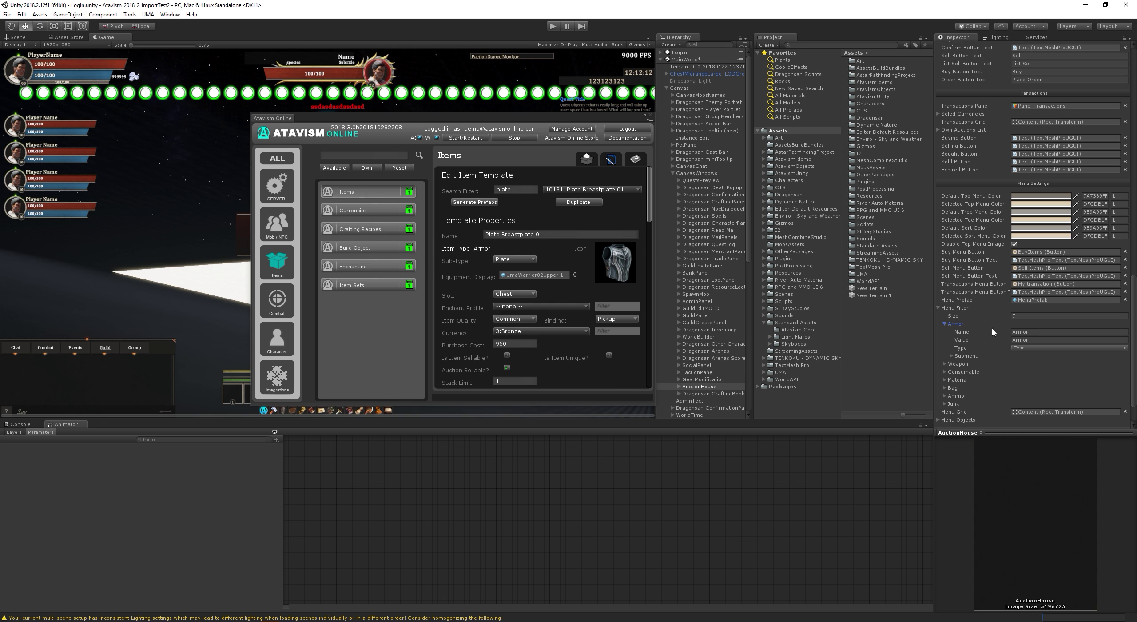
{"action": "left_click", "coordinate": [1039, 332]}
{"action": "left_click", "coordinate": [1039, 340]}
{"action": "left_click", "coordinate": [1026, 348]}
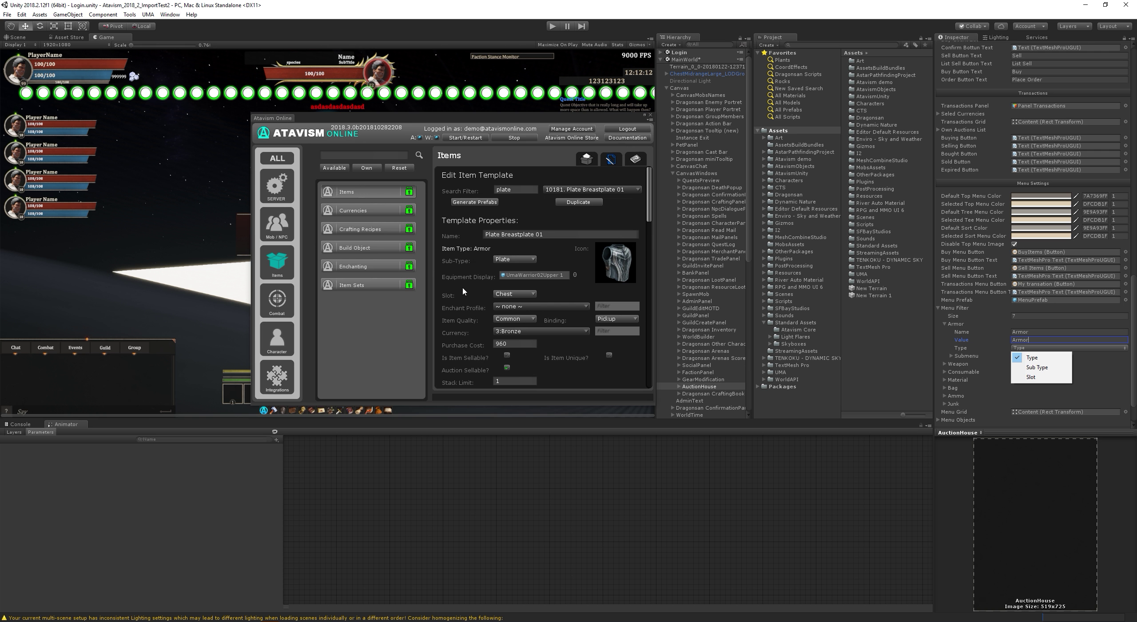
Step: Compare the plate item's armor sub-type choices with the Armor filter's type options, keeping both selections
{"action": "left_click", "coordinate": [442, 264]}
{"action": "left_click", "coordinate": [519, 260]}
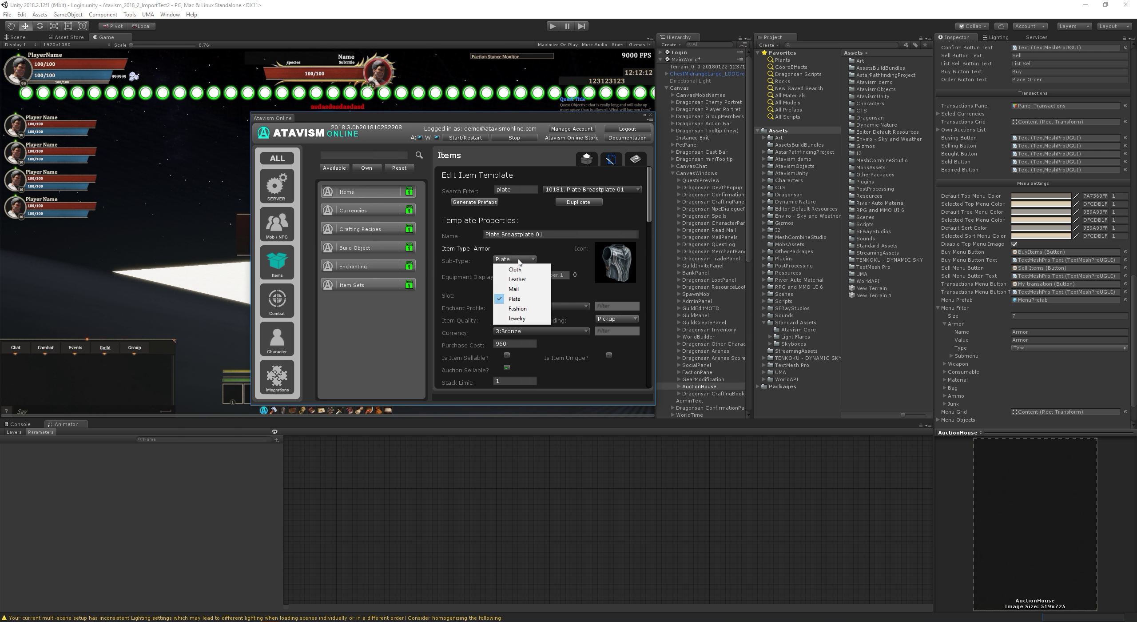
{"action": "left_click", "coordinate": [474, 264]}
{"action": "left_click", "coordinate": [1031, 348]}
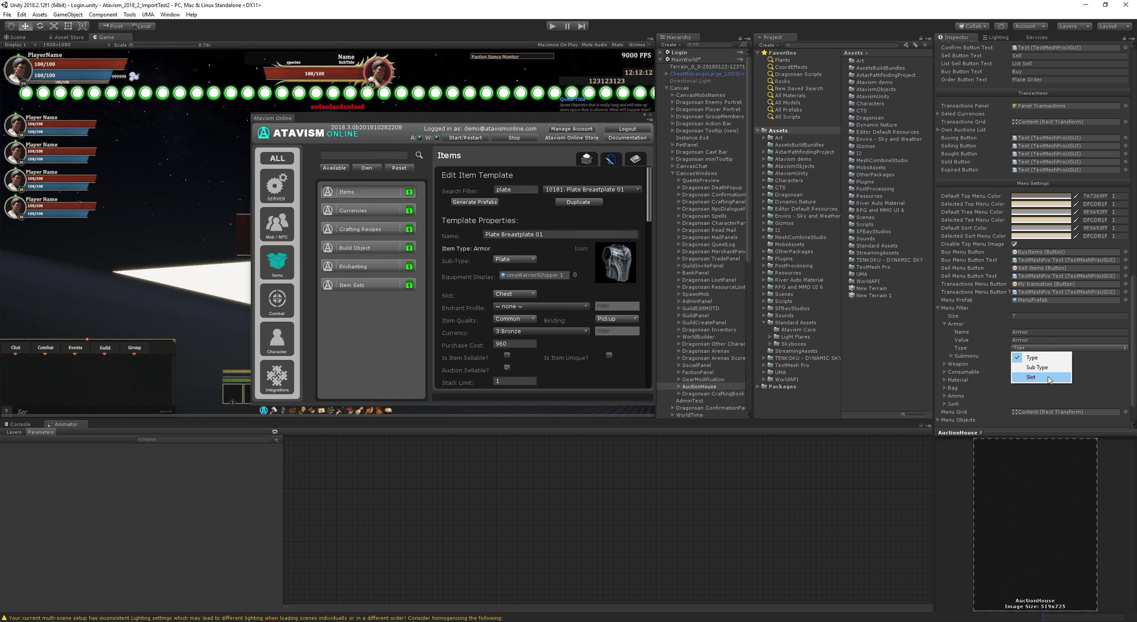
{"action": "left_click", "coordinate": [465, 289]}
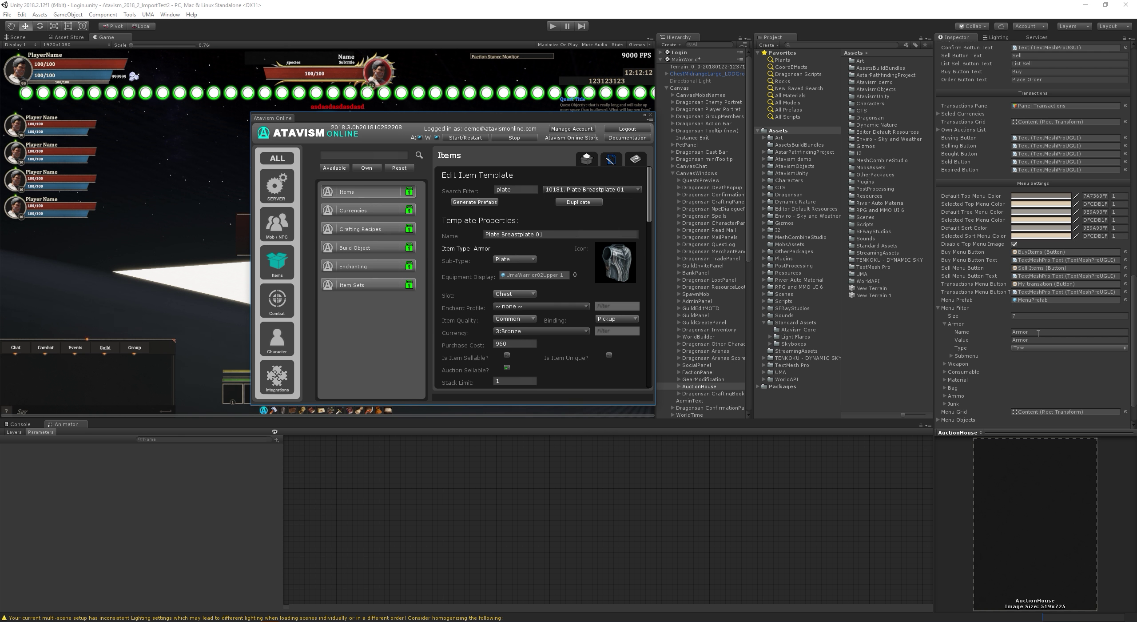
Step: Recheck the Armor filter's name and value fields and its list of filter types without changing them
{"action": "left_click", "coordinate": [1031, 332]}
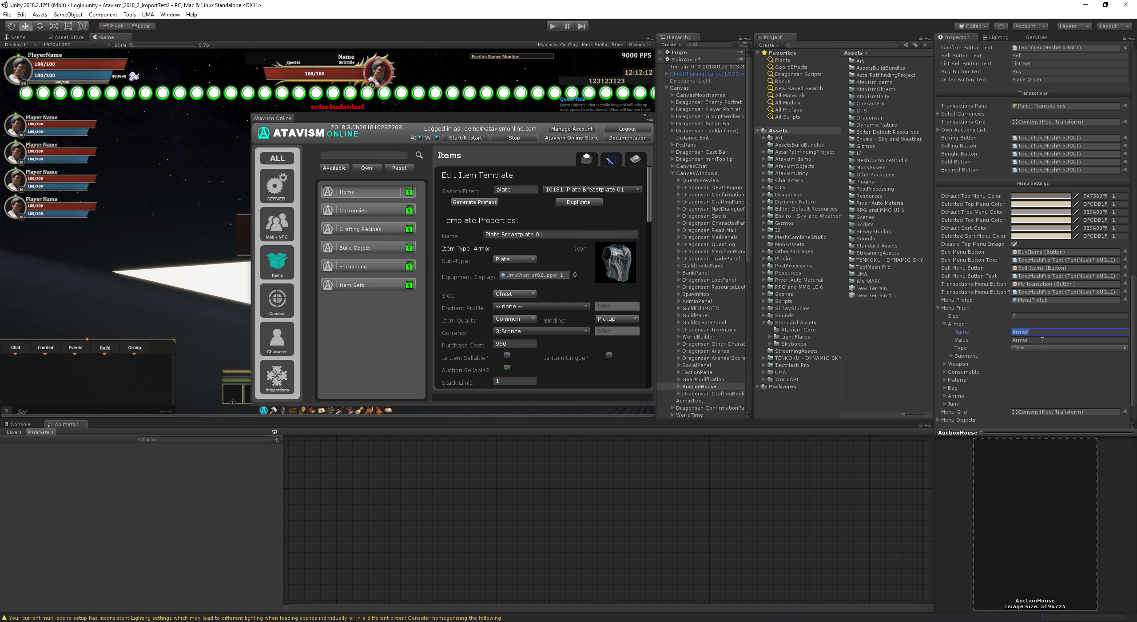
{"action": "left_click", "coordinate": [1037, 332]}
{"action": "left_click", "coordinate": [1011, 340]}
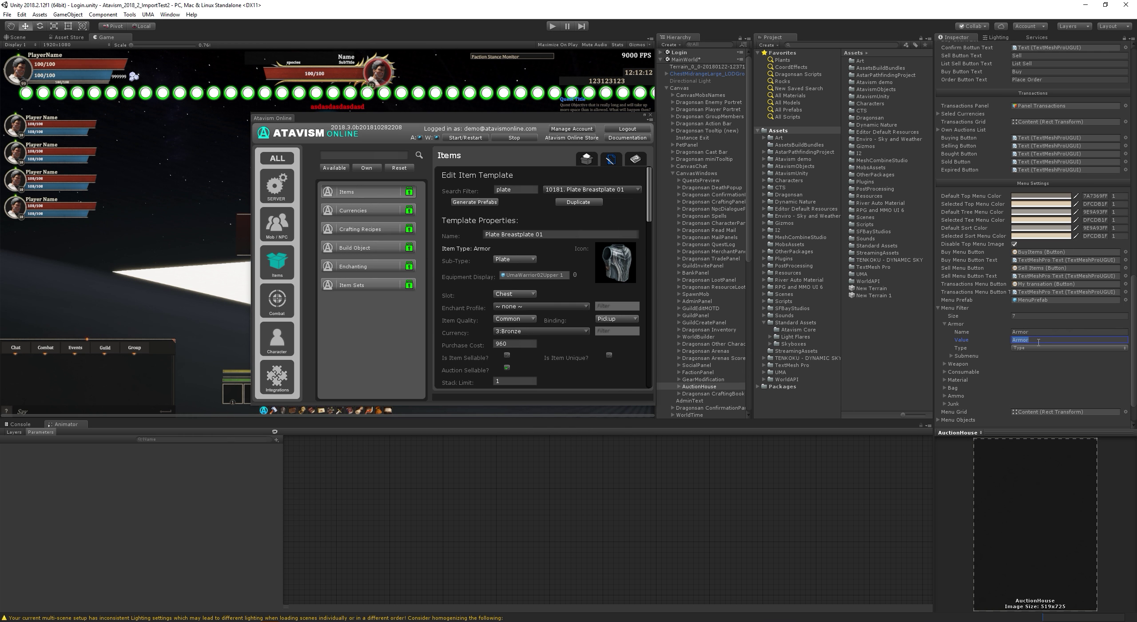
{"action": "left_click", "coordinate": [1026, 341]}
{"action": "left_click", "coordinate": [1048, 348]}
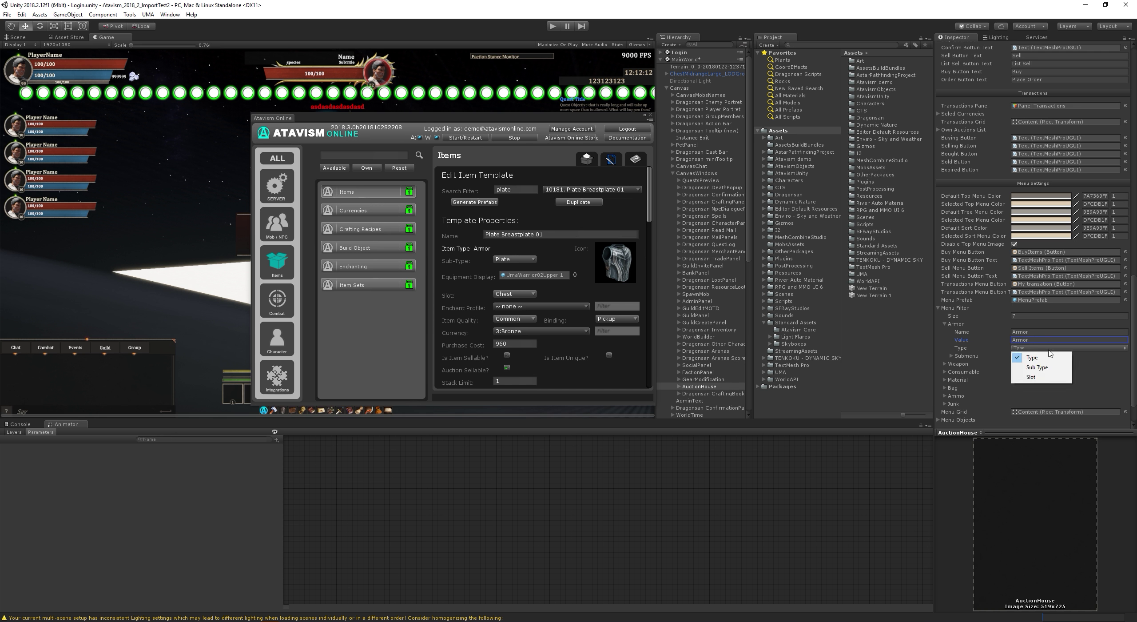
{"action": "left_click", "coordinate": [472, 258]}
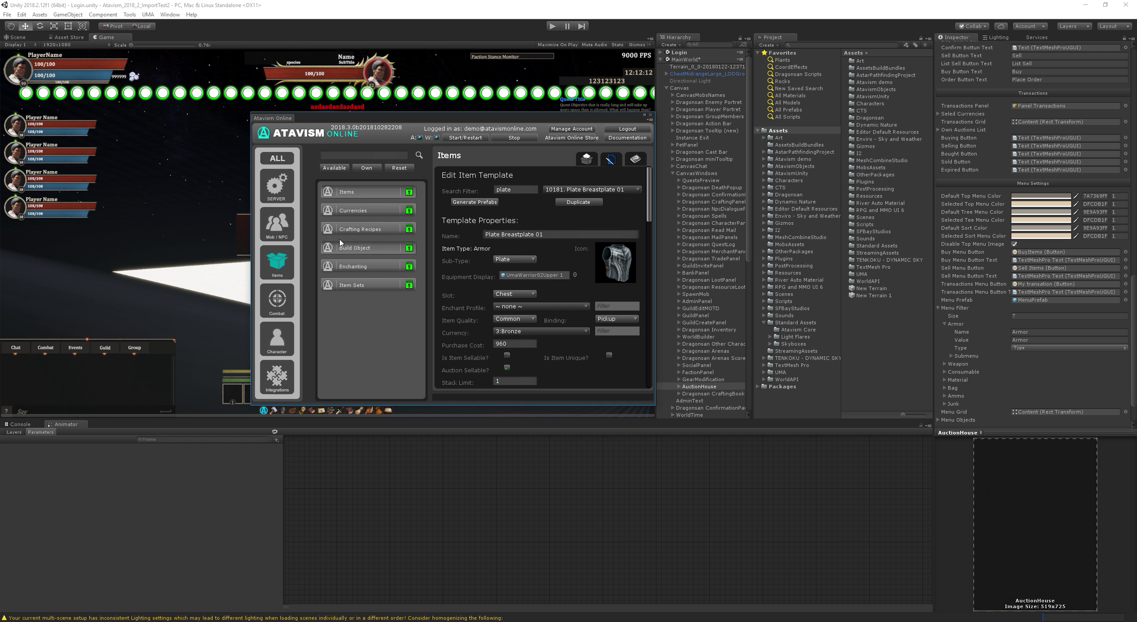
Step: Open the server's Option Choices for editing and show the choices of the Item Type option
{"action": "left_click", "coordinate": [283, 185]}
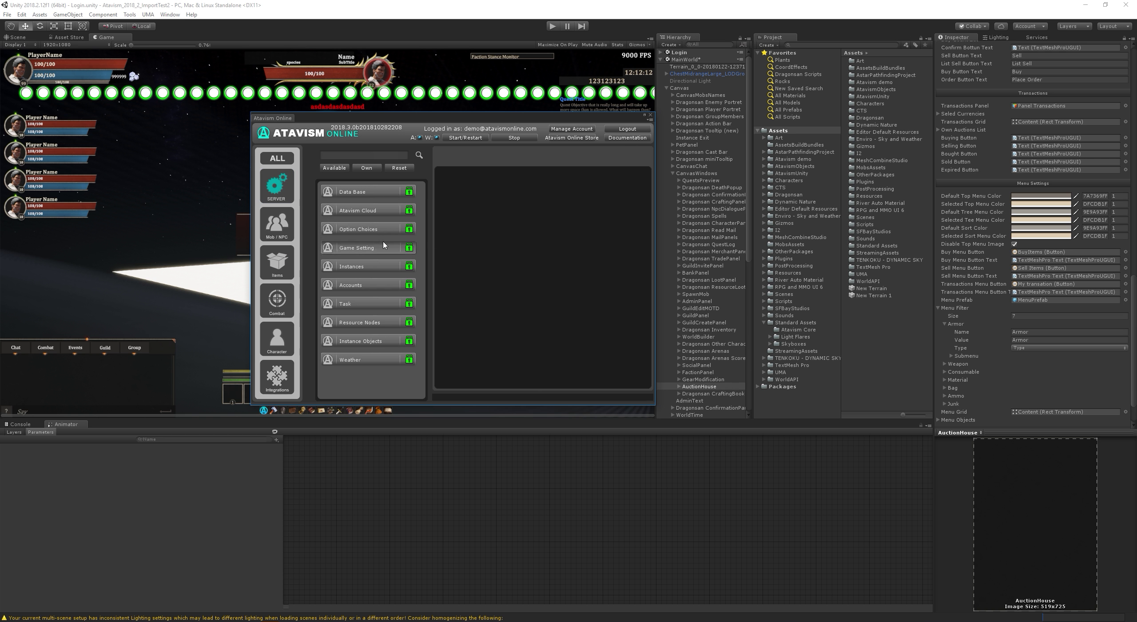
{"action": "left_click", "coordinate": [385, 229]}
{"action": "left_click", "coordinate": [612, 160]}
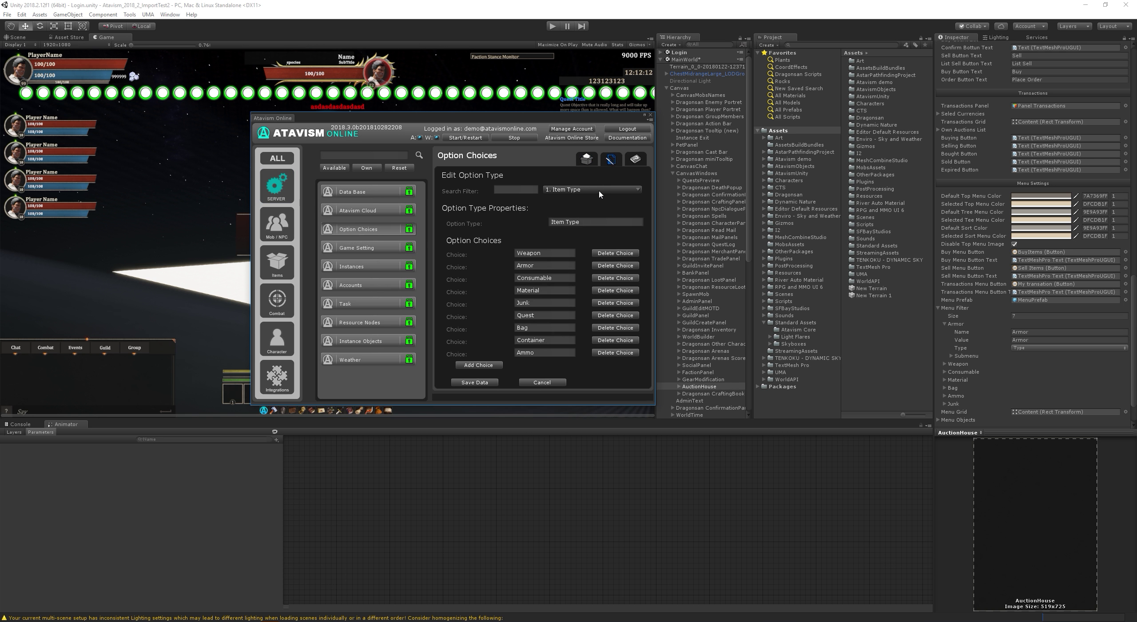
{"action": "left_click", "coordinate": [598, 191]}
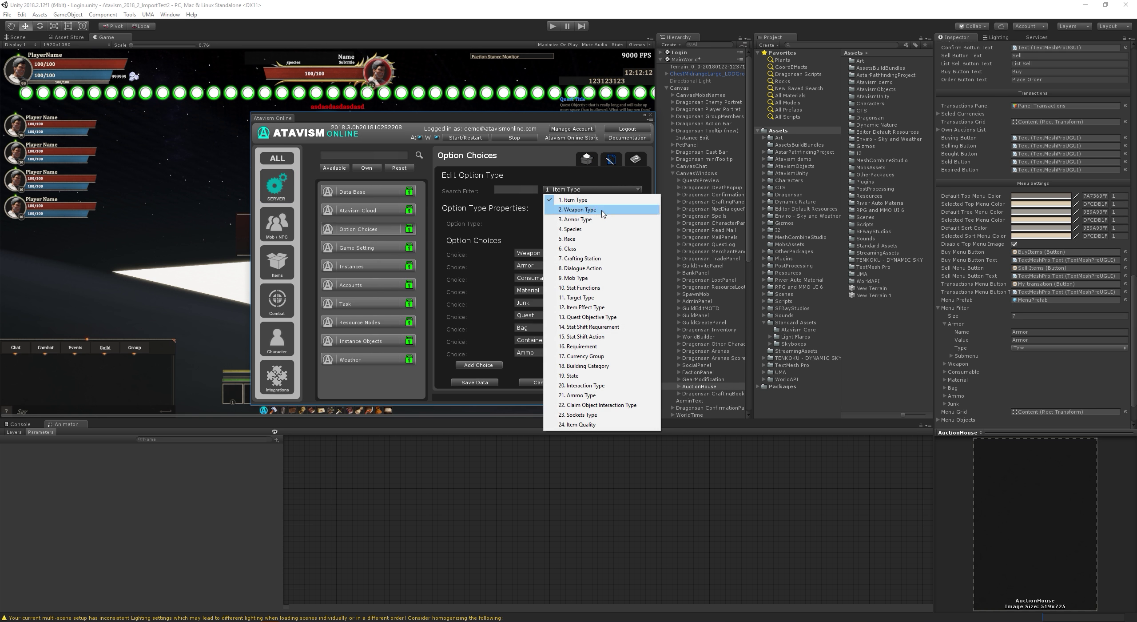
{"action": "left_click", "coordinate": [607, 201]}
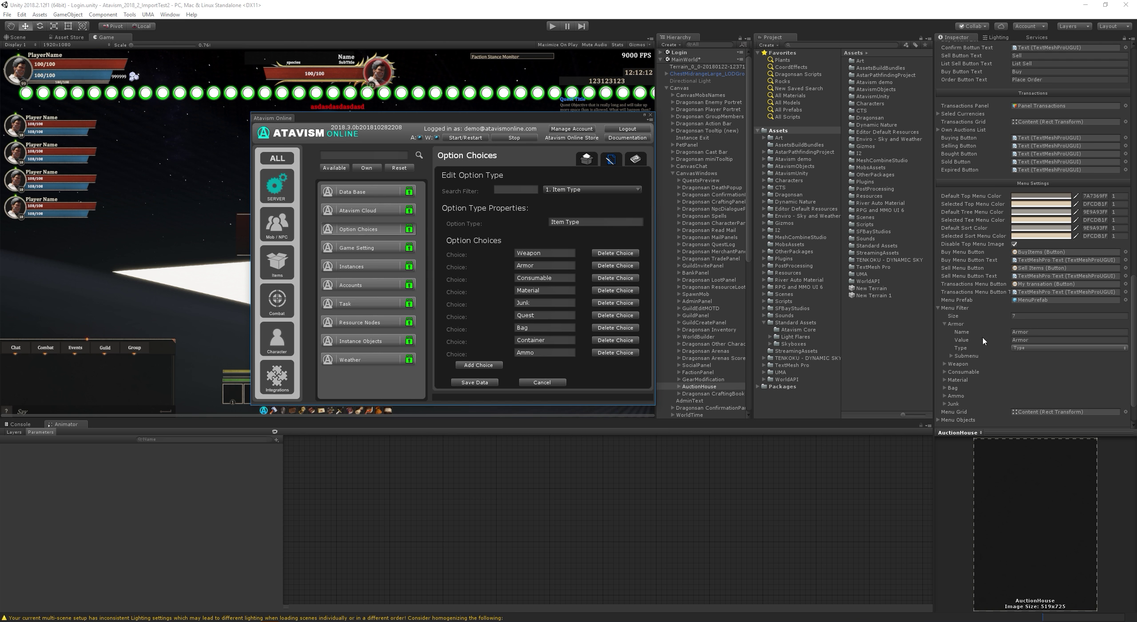
Step: Review the Weapon, Armor and Consumable choices of the Item Type option without changing them
{"action": "left_click_drag", "start_coordinate": [542, 253], "coordinate": [519, 257]}
{"action": "key", "text": "Tab"}
{"action": "key", "text": "Tab"}
Step: Expand the Armor filter's submenu and its Plate entry to show the entry's fields
{"action": "left_click", "coordinate": [955, 357]}
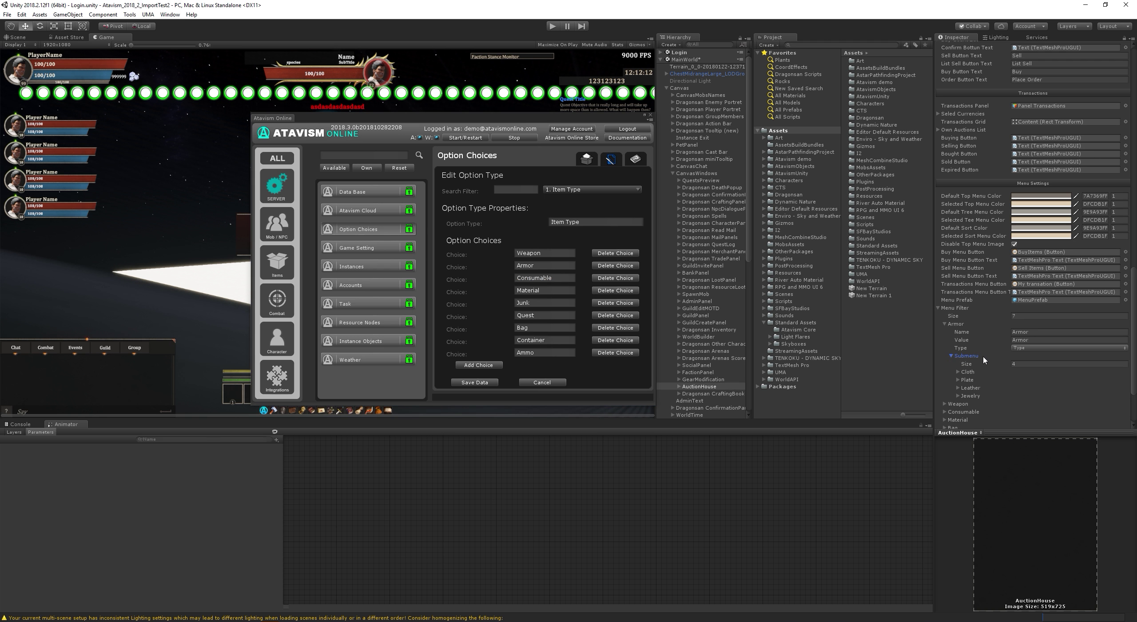
{"action": "left_click", "coordinate": [958, 373]}
{"action": "left_click", "coordinate": [959, 372]}
{"action": "left_click", "coordinate": [959, 380]}
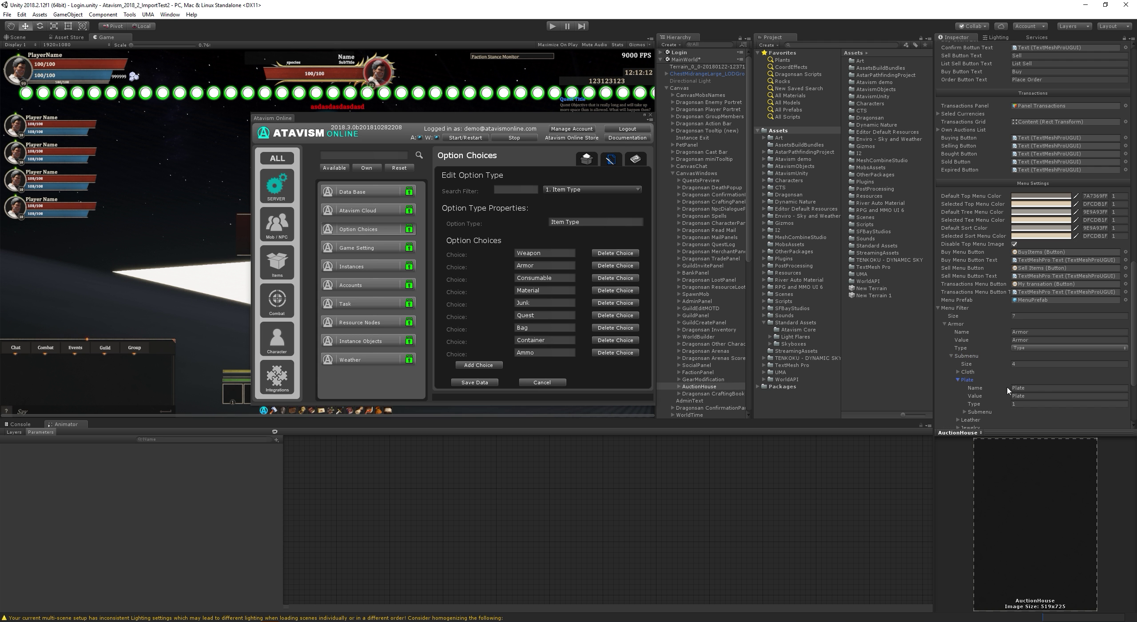
{"action": "scroll", "coordinate": [1030, 384], "scroll_direction": "down", "scroll_amount": 3}
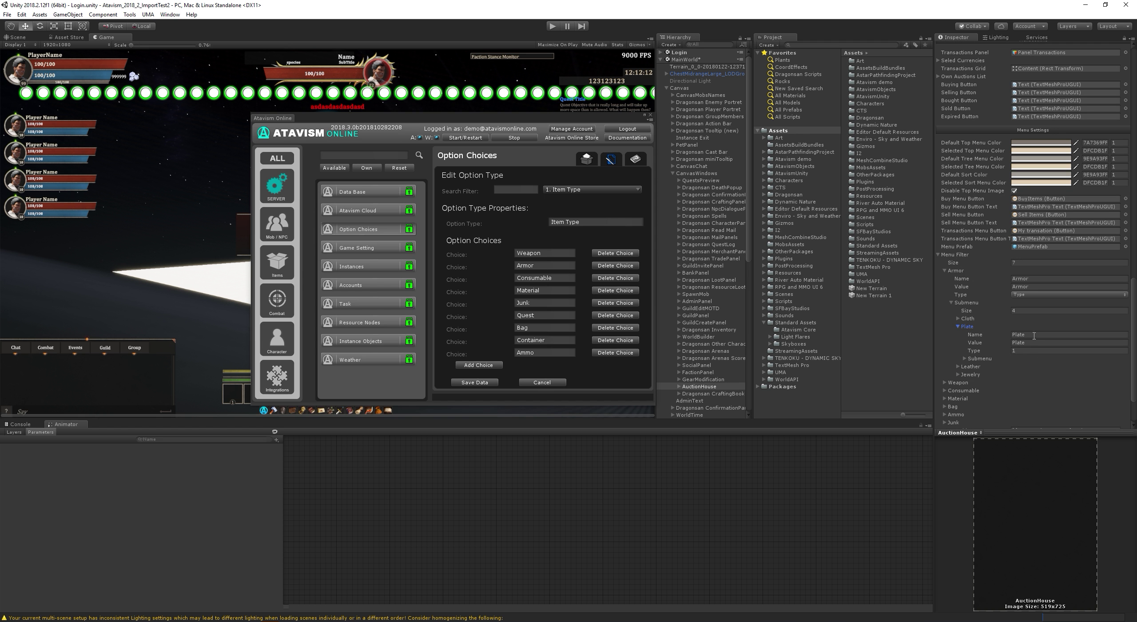
Step: Inspect the Plate entry's name, value and type fields, comparing its type number with the Armor filter's type options
{"action": "left_click", "coordinate": [1030, 335]}
{"action": "left_click", "coordinate": [1035, 343]}
{"action": "left_click", "coordinate": [1021, 350]}
{"action": "left_click", "coordinate": [1040, 295]}
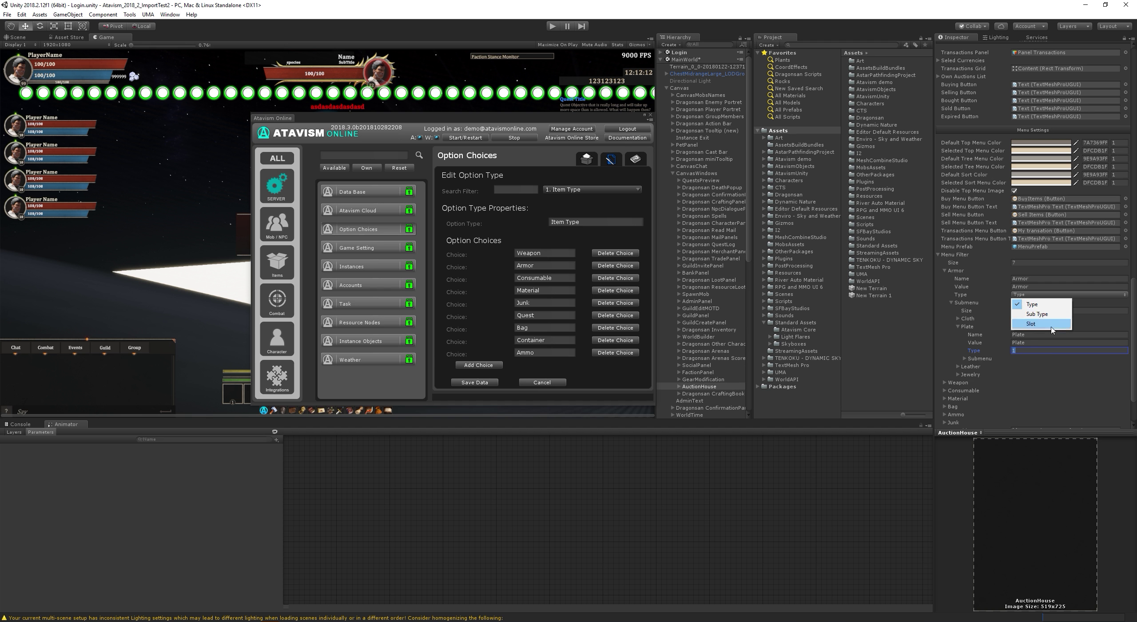
{"action": "left_click", "coordinate": [1039, 351]}
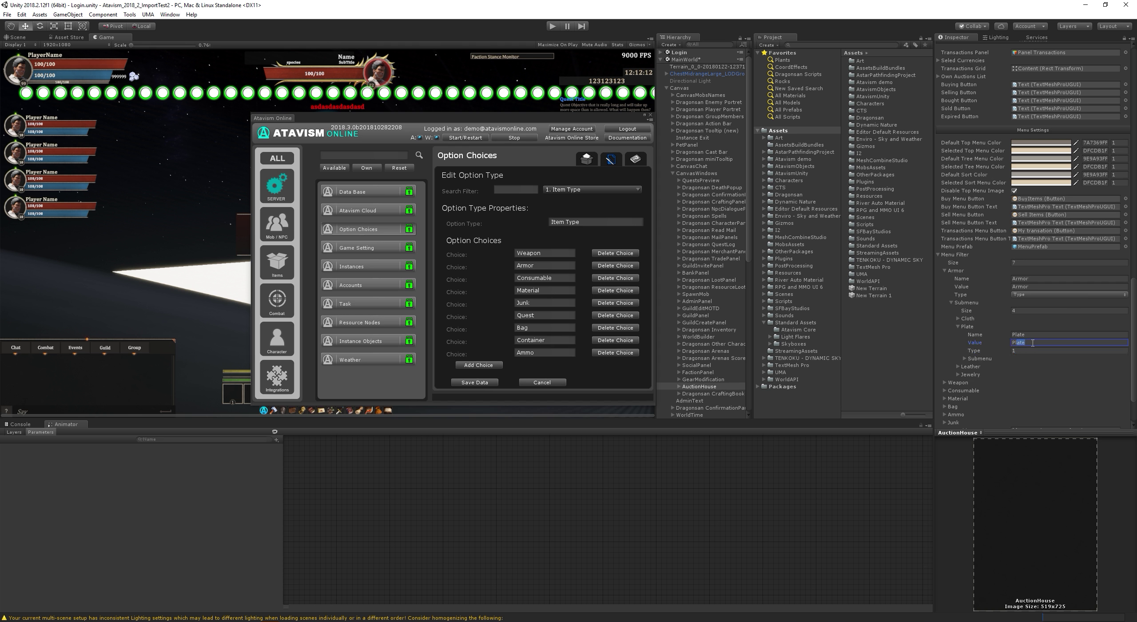
{"action": "key", "text": "ctrl+a"}
Step: Show the choices of the Armor Type option and highlight the Plate choice
{"action": "left_click", "coordinate": [598, 191]}
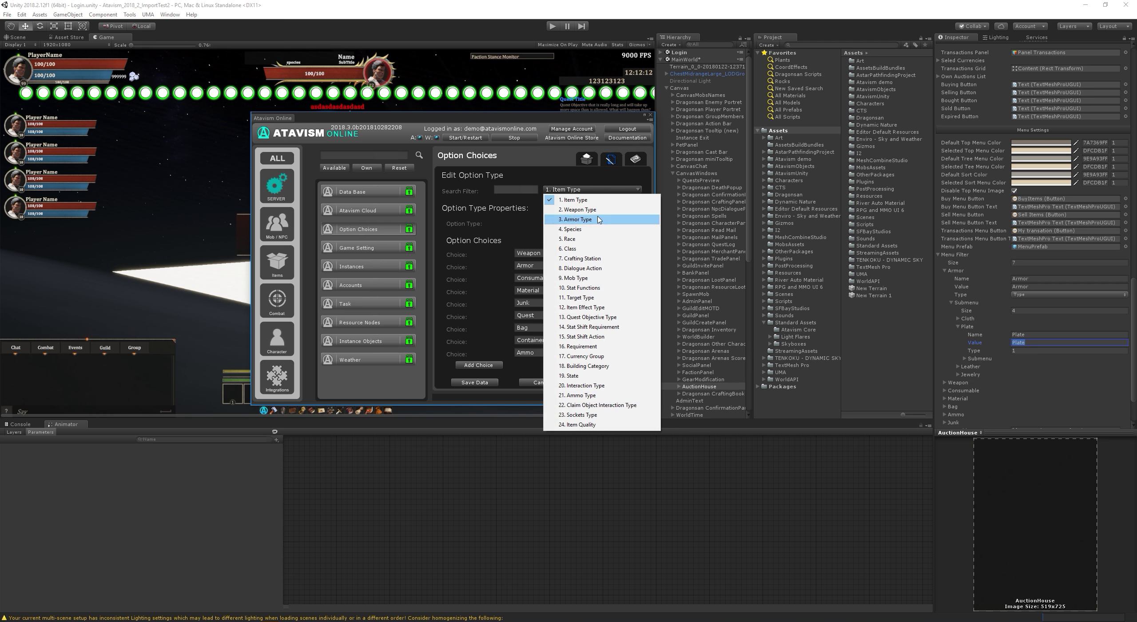
{"action": "left_click", "coordinate": [583, 220]}
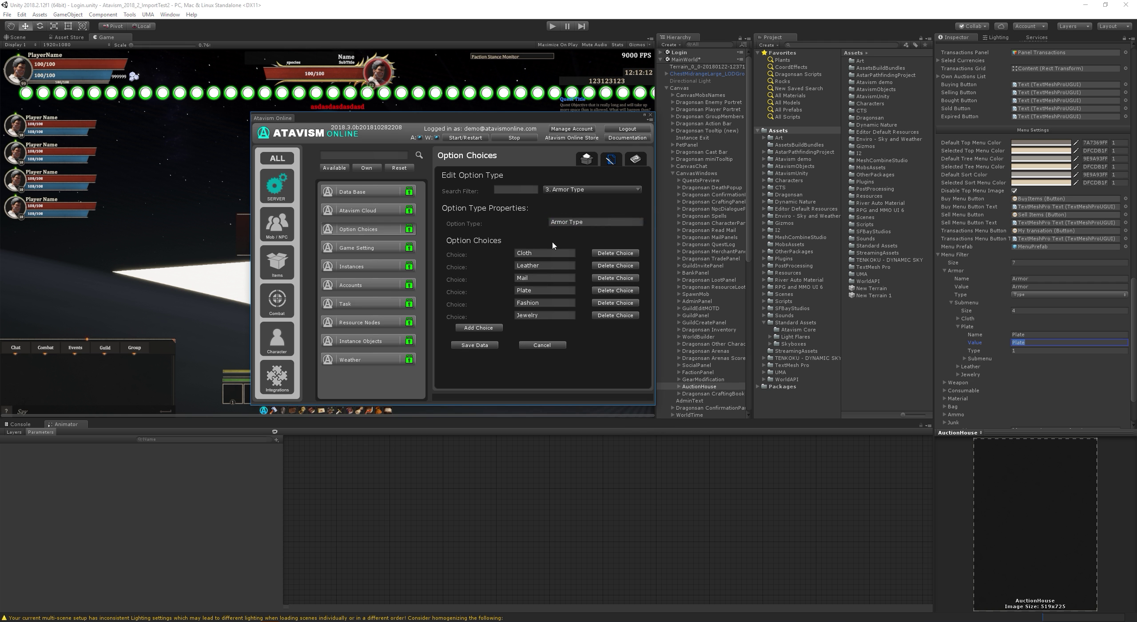
{"action": "left_click", "coordinate": [541, 290]}
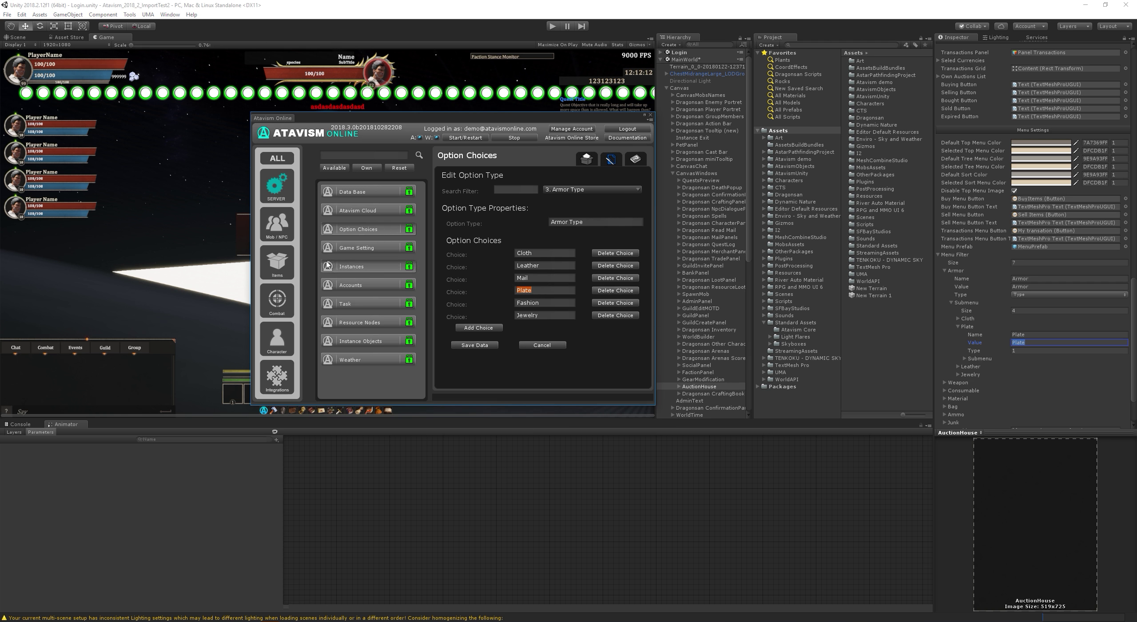
Step: Return to the Plate Breastplate 01 item template and compare it with the Plate filter entry's name, value and type
{"action": "left_click", "coordinate": [277, 262]}
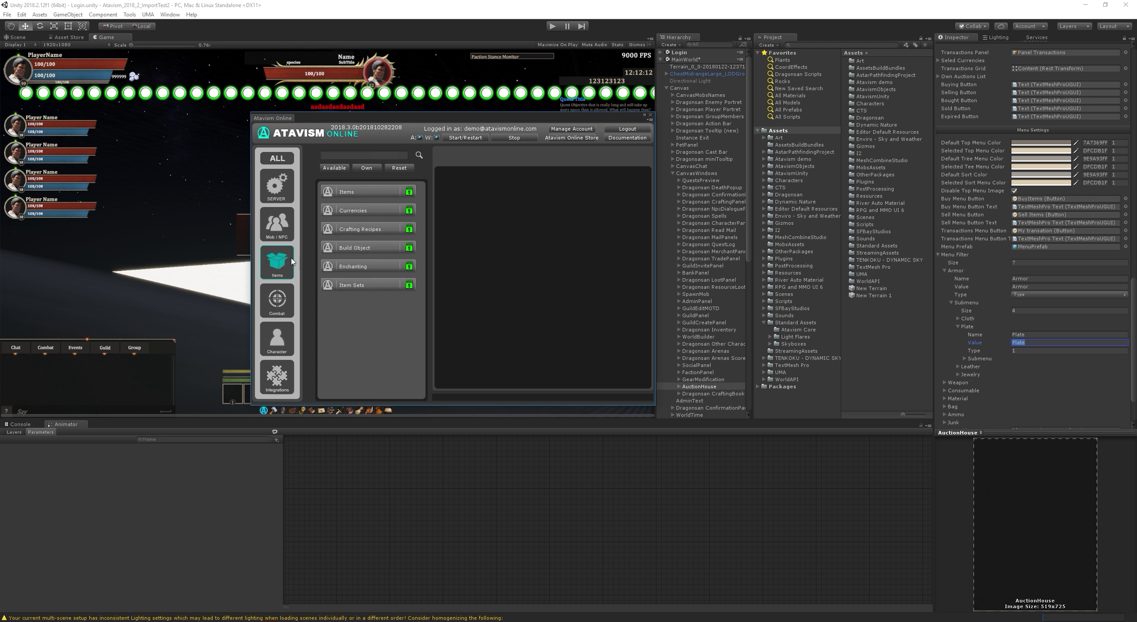
{"action": "left_click", "coordinate": [372, 193]}
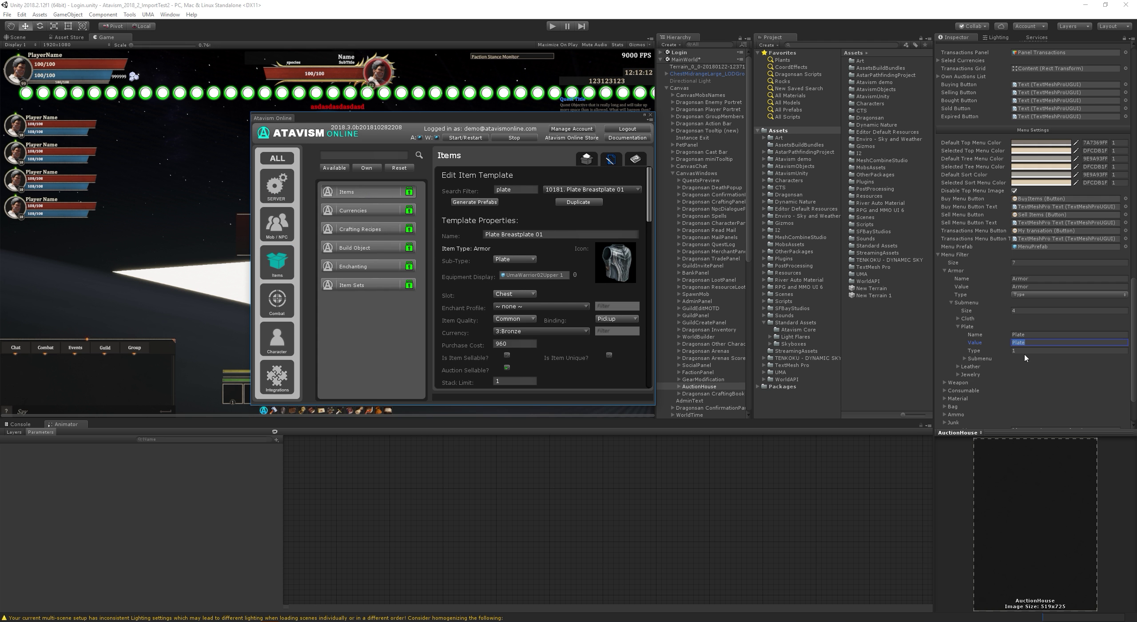
{"action": "left_click", "coordinate": [1030, 338]}
{"action": "left_click", "coordinate": [1035, 335]}
{"action": "left_click", "coordinate": [1032, 342]}
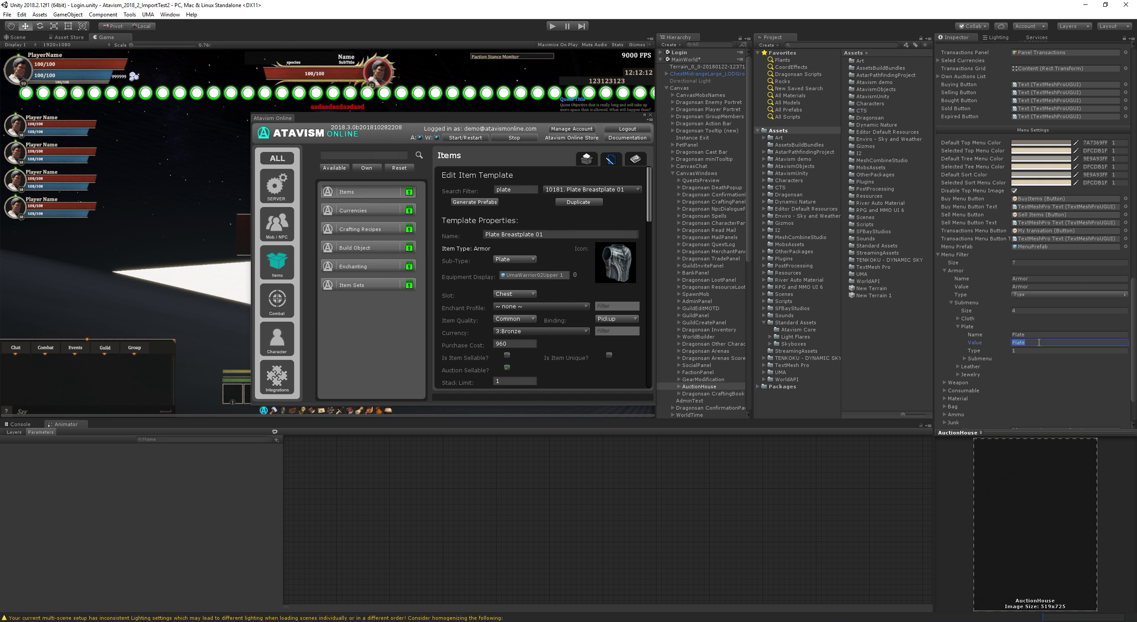
{"action": "left_click", "coordinate": [1035, 296]}
{"action": "left_click", "coordinate": [1027, 351]}
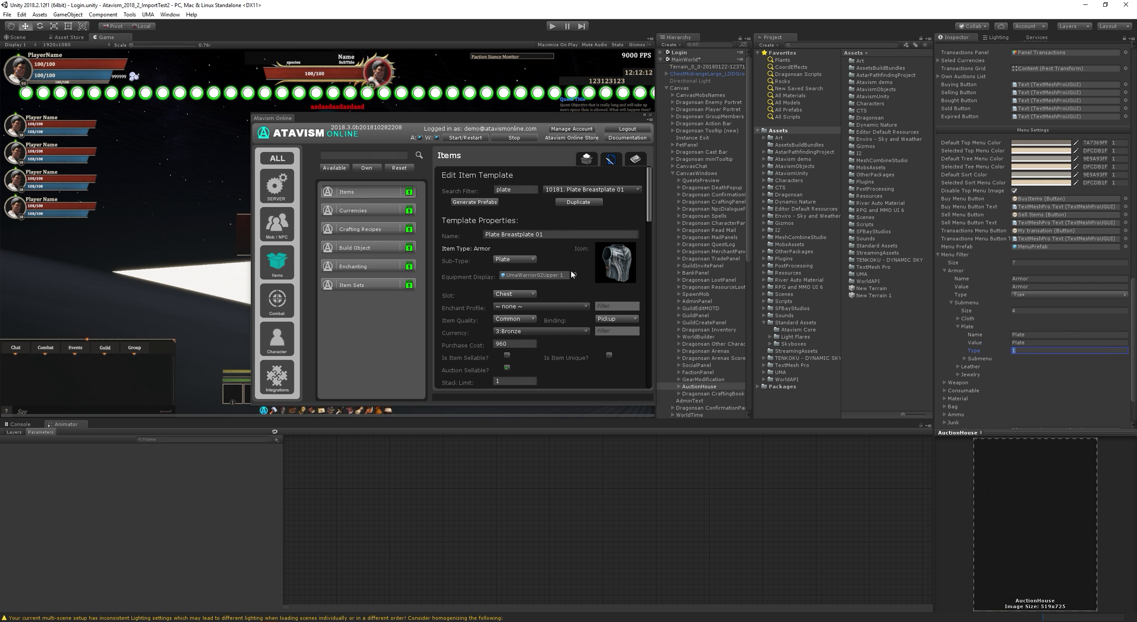
Step: List the sub-type choices of the Plate Breastplate 01 item, keeping Plate selected
{"action": "left_click", "coordinate": [460, 285]}
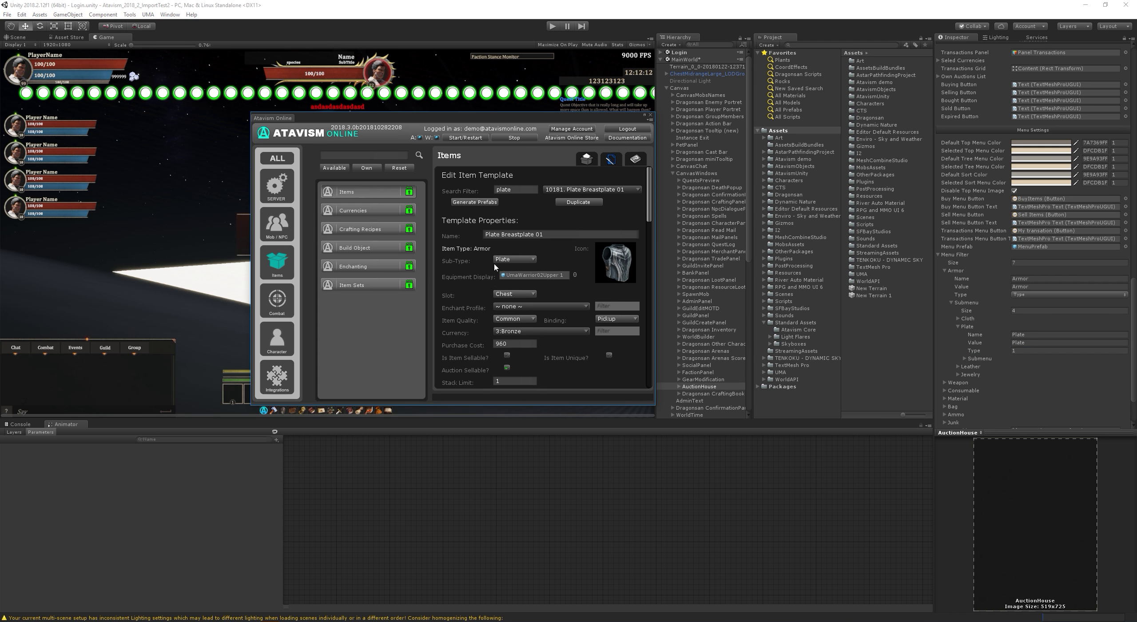
{"action": "left_click", "coordinate": [519, 261]}
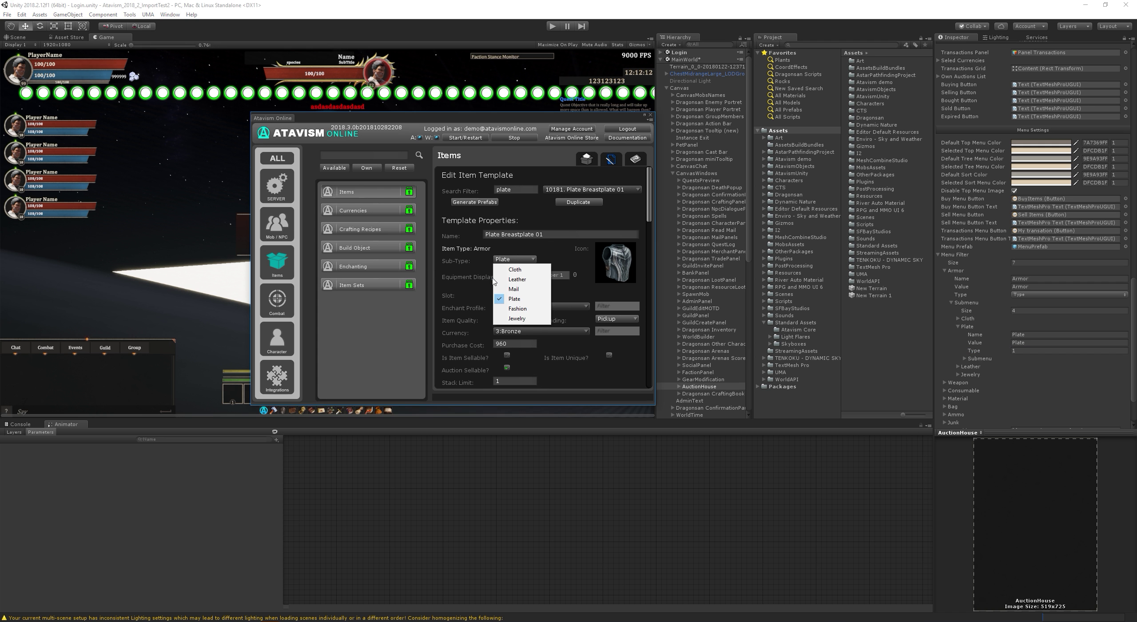
{"action": "left_click", "coordinate": [465, 265]}
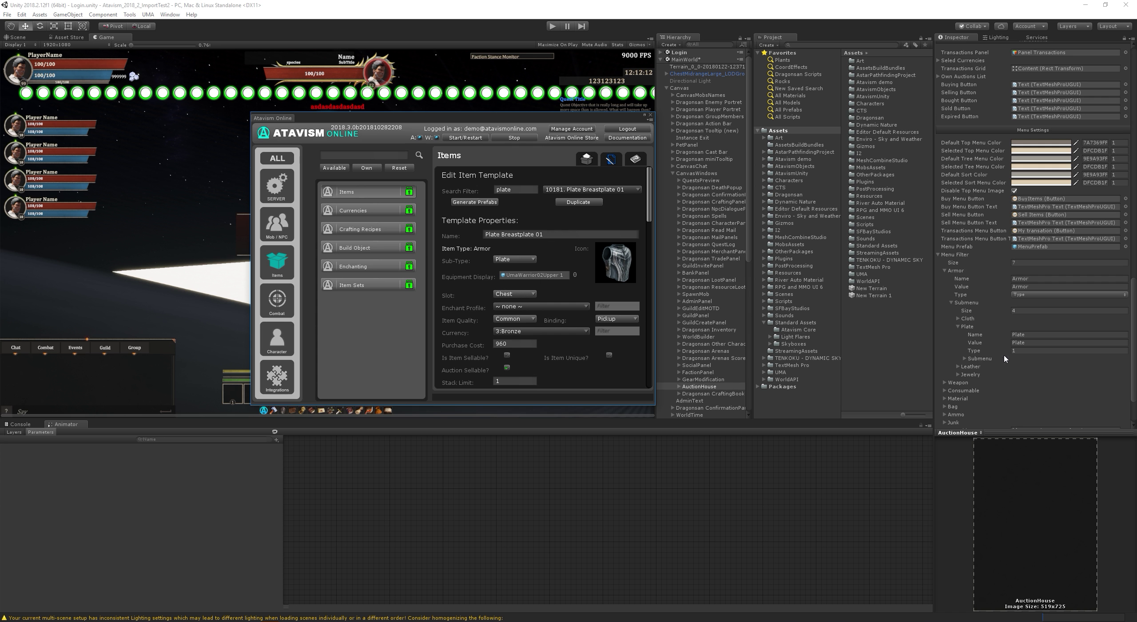
Step: Expand the Plate filter's submenu, set its size to 4 and expand the newly added last entry
{"action": "left_click", "coordinate": [963, 358]}
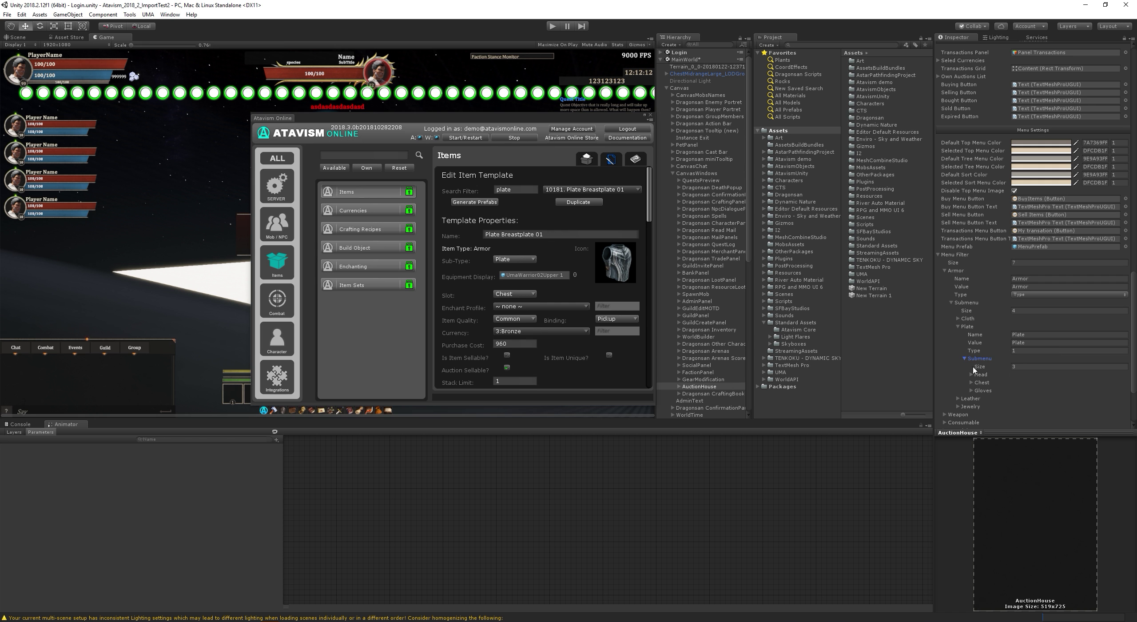
{"action": "left_click", "coordinate": [1022, 367]}
{"action": "type", "text": "4"}
{"action": "key", "text": "Return"}
{"action": "left_click", "coordinate": [979, 399]}
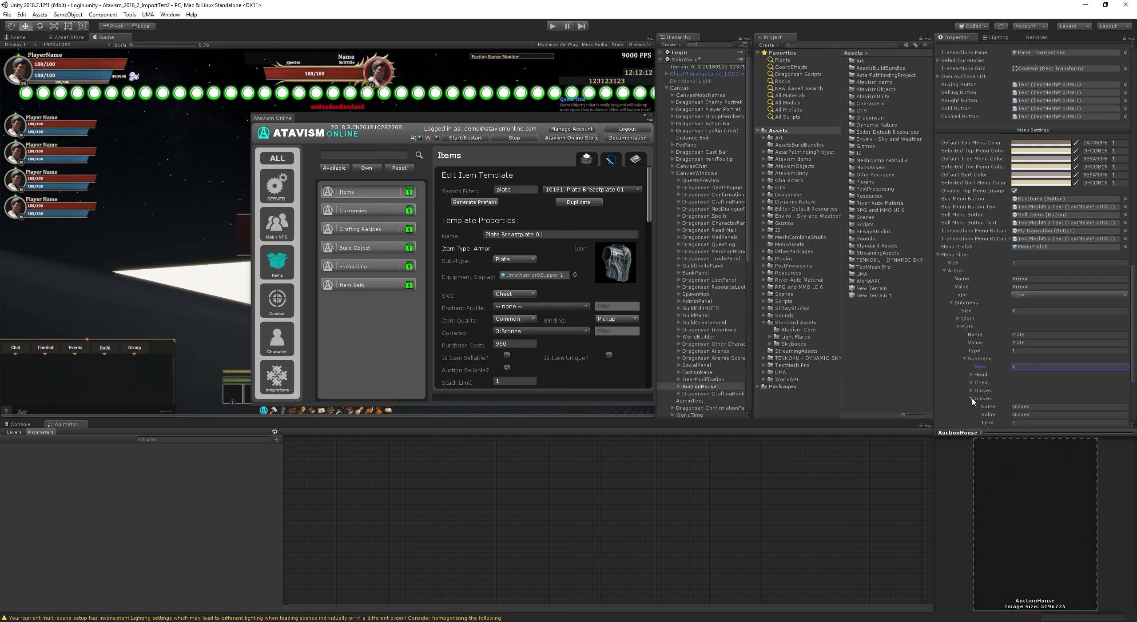
{"action": "scroll", "coordinate": [1017, 396], "scroll_direction": "down", "scroll_amount": 3}
Step: Compare the new entry's name and type fields with the Armor filter's type options and the breastplate's slot choices
{"action": "left_click", "coordinate": [1044, 354]}
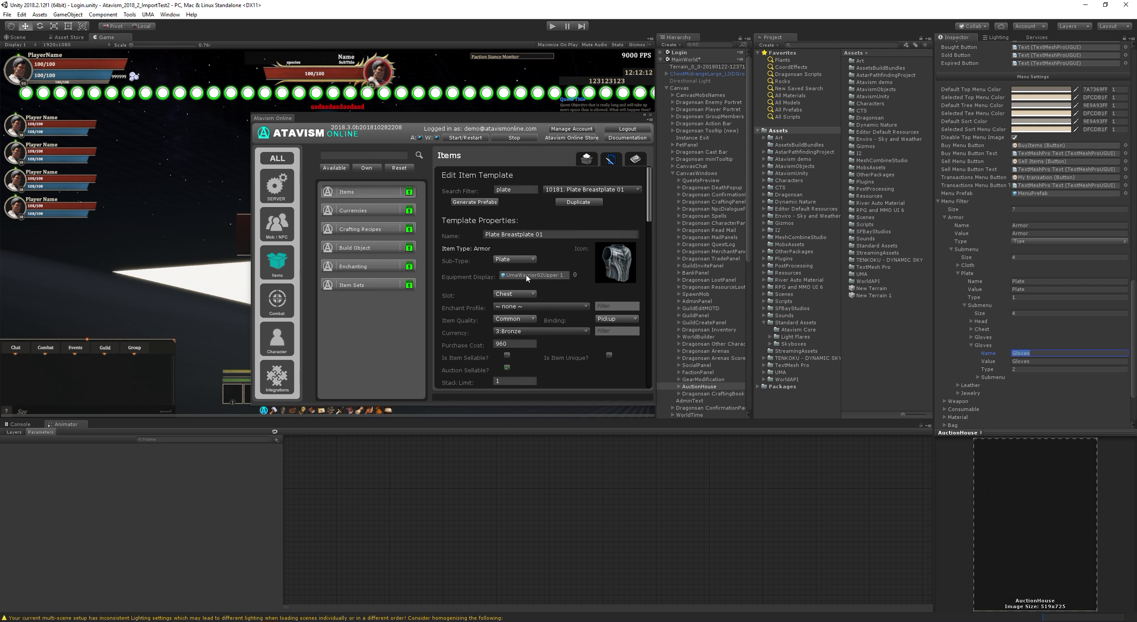
{"action": "left_click", "coordinate": [1017, 370]}
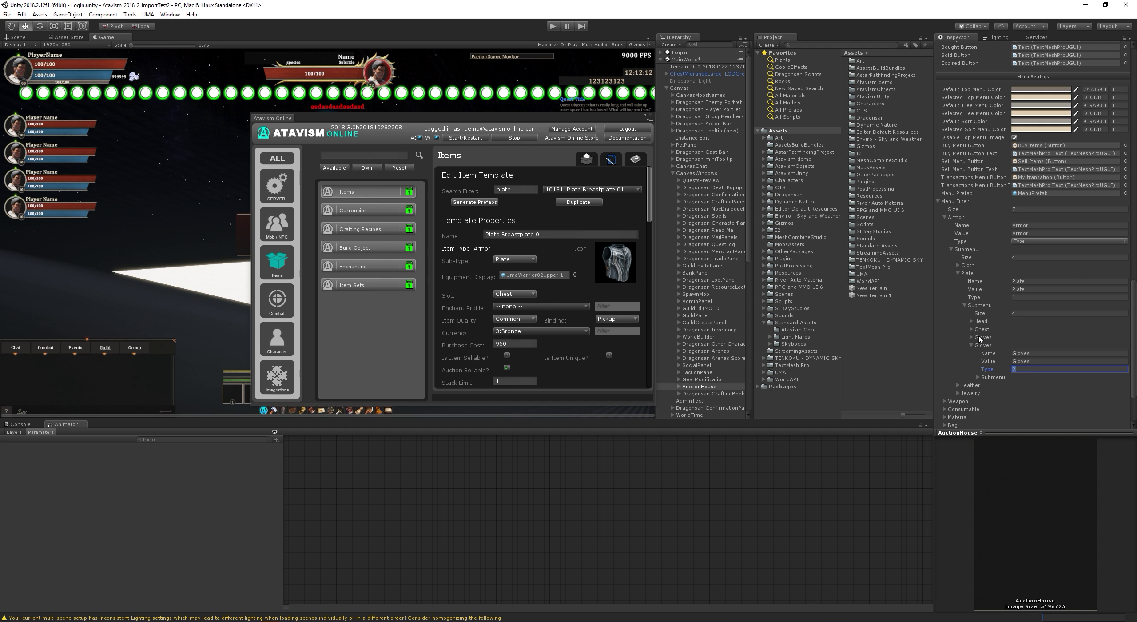
{"action": "left_click", "coordinate": [1029, 371]}
{"action": "left_click", "coordinate": [1043, 242]}
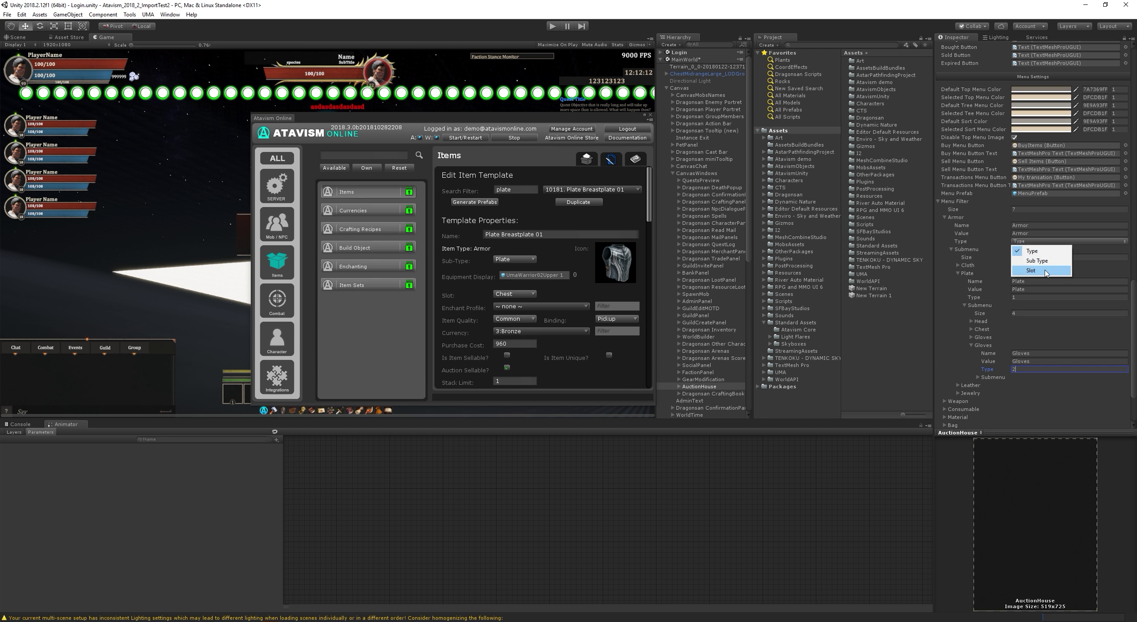
{"action": "left_click", "coordinate": [1030, 369]}
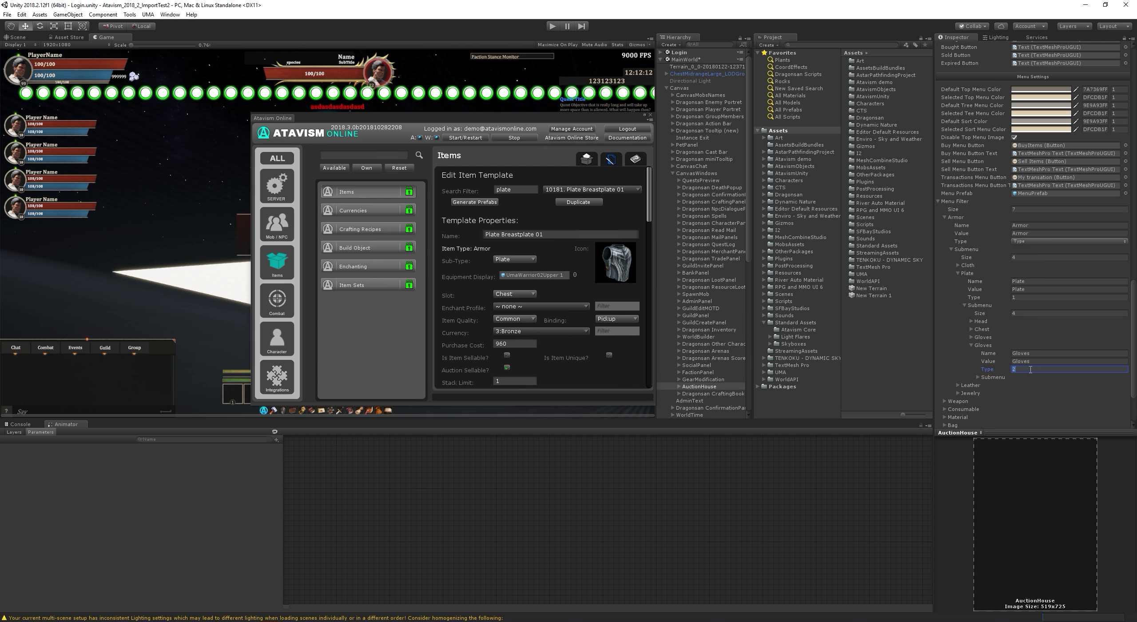
{"action": "left_click", "coordinate": [511, 294]}
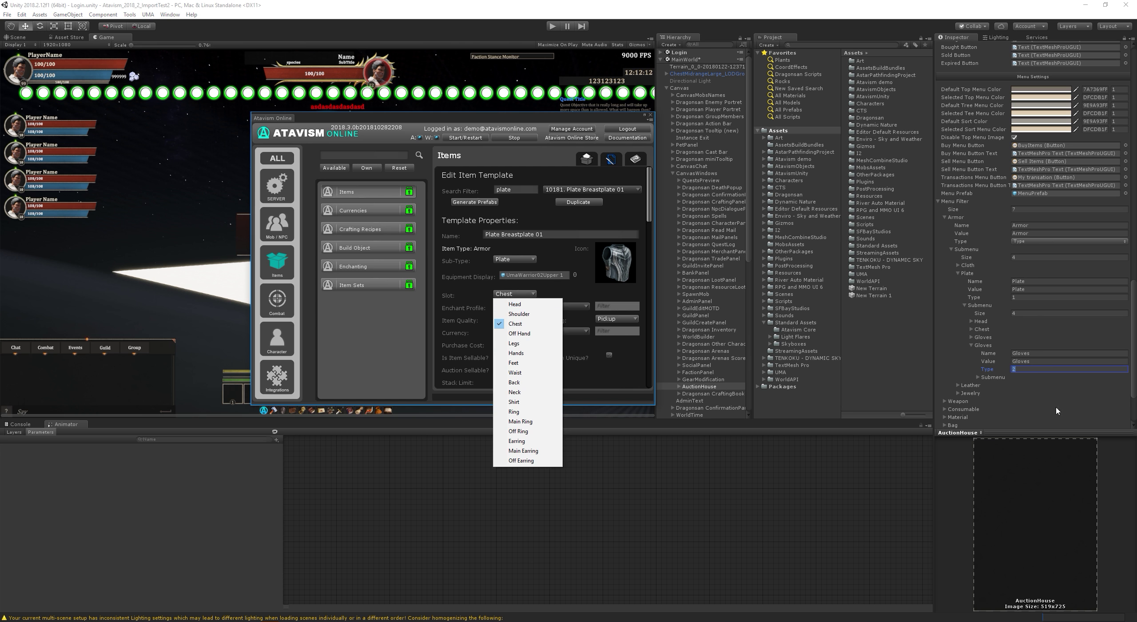
Step: Set both the name and the value of the new Plate submenu entry to Legs
{"action": "left_click", "coordinate": [1051, 353]}
{"action": "type", "text": "Leg"}
{"action": "key", "text": "Tab"}
{"action": "type", "text": "Leg"}
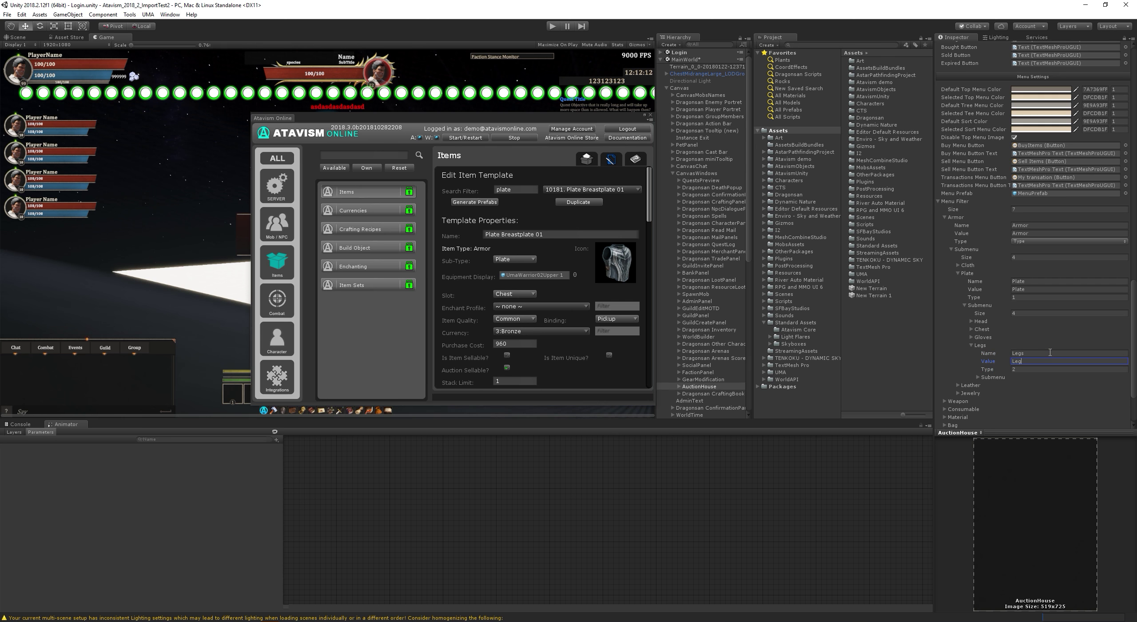
{"action": "left_click", "coordinate": [1033, 354]}
{"action": "left_click", "coordinate": [1038, 352]}
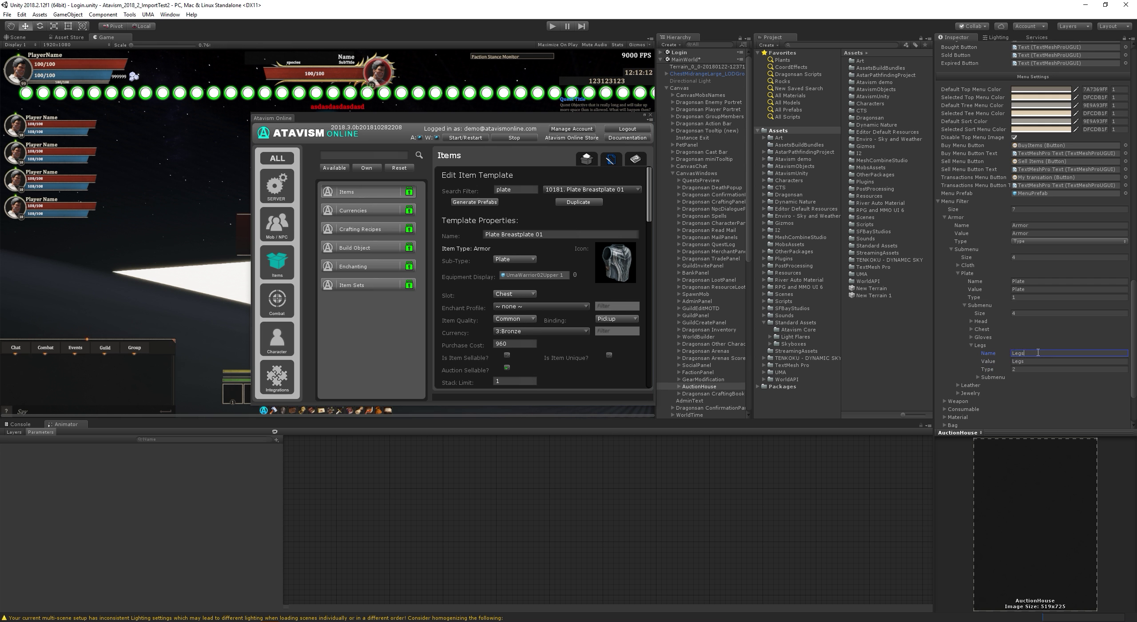
{"action": "left_click", "coordinate": [1033, 361]}
{"action": "left_click", "coordinate": [1038, 362]}
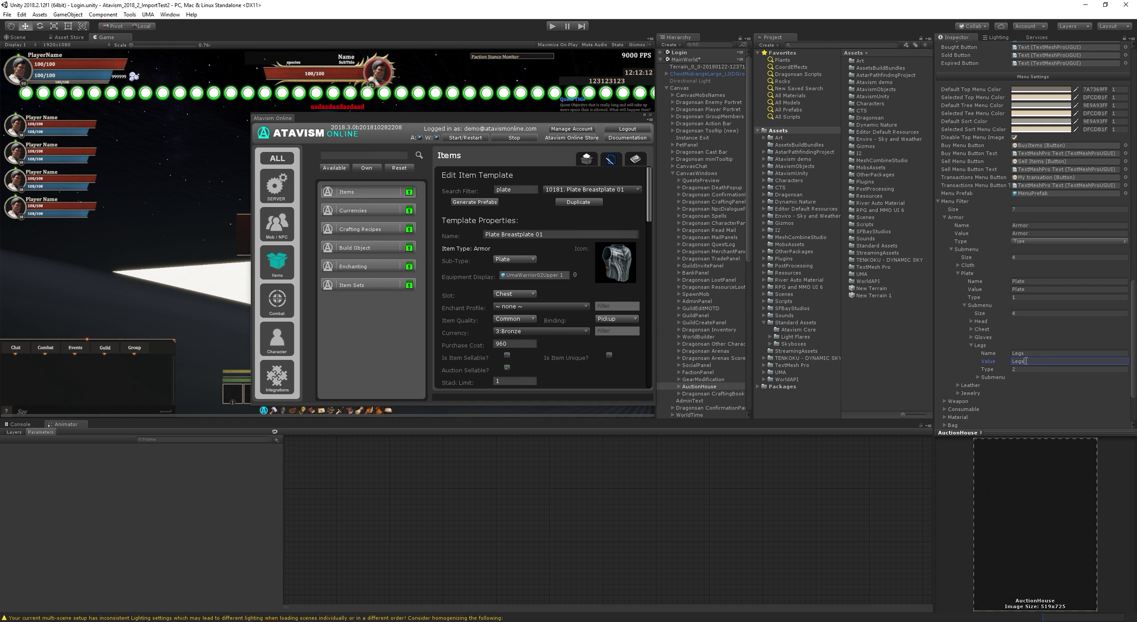
Step: Check the Legs entry's type number against the filter type options and the item's slot choices, keeping all selections
{"action": "left_click", "coordinate": [1022, 370]}
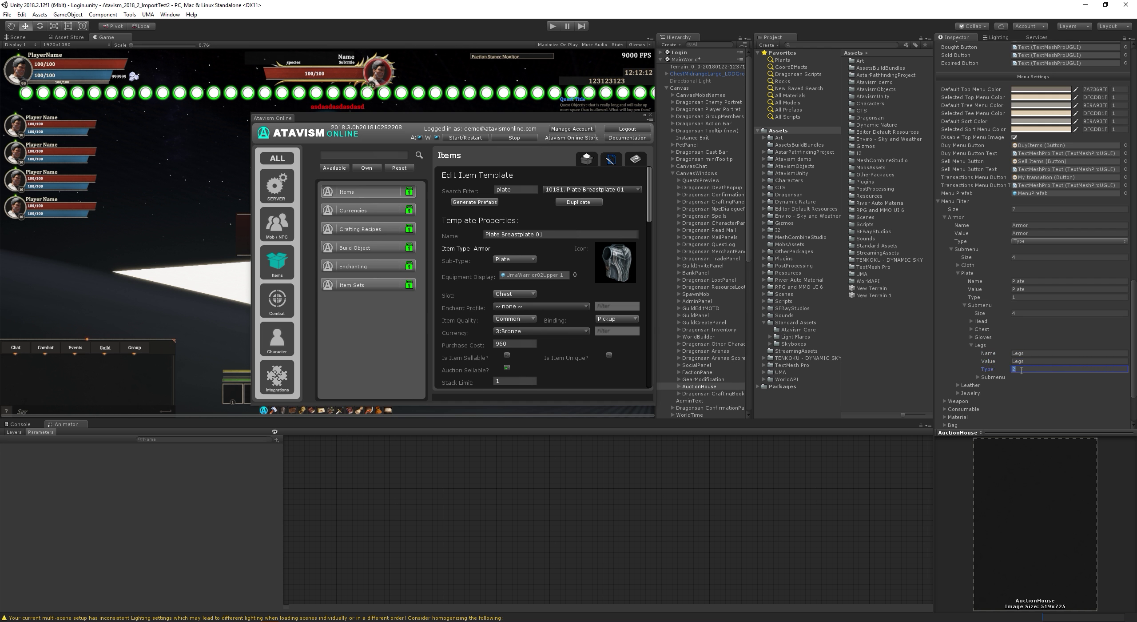
{"action": "left_click", "coordinate": [1052, 242]}
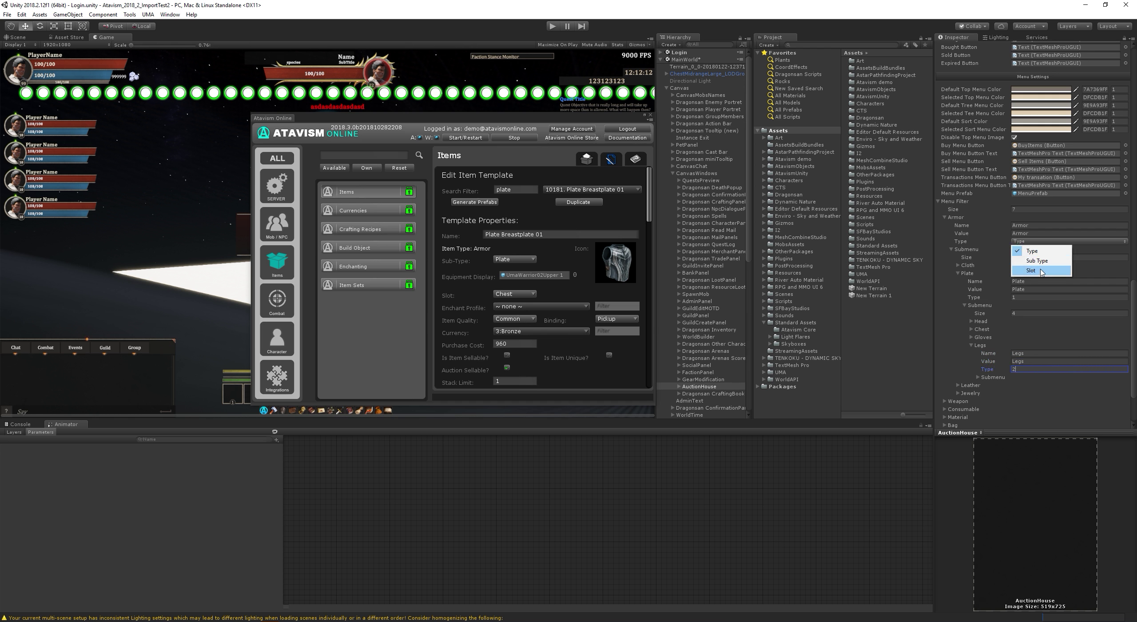
{"action": "left_click", "coordinate": [1035, 367]}
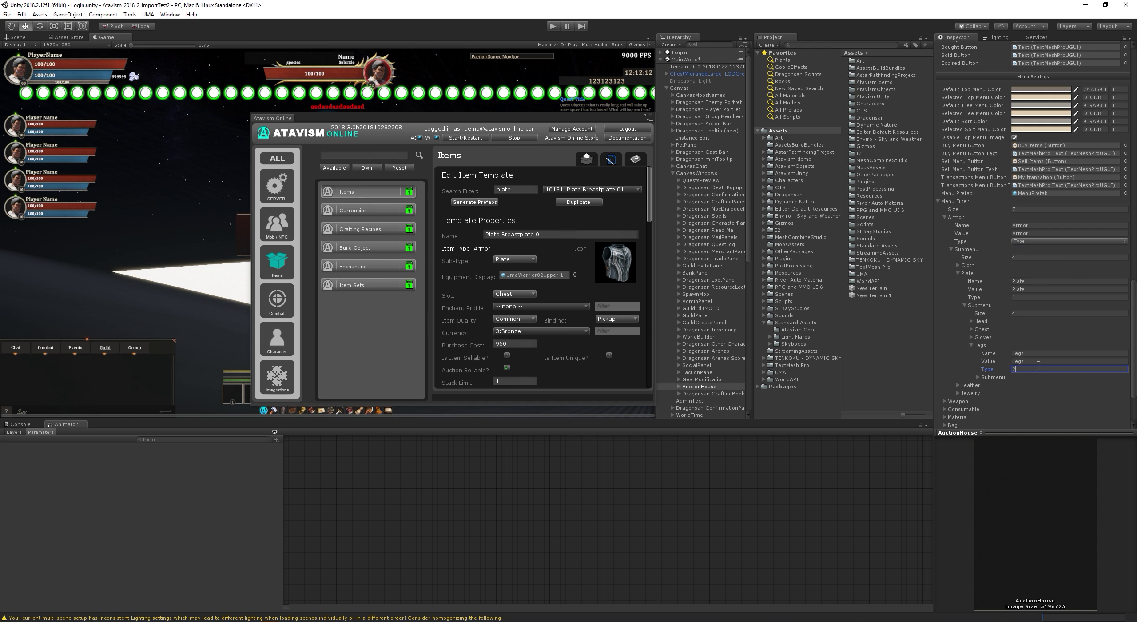
{"action": "left_click", "coordinate": [524, 298]}
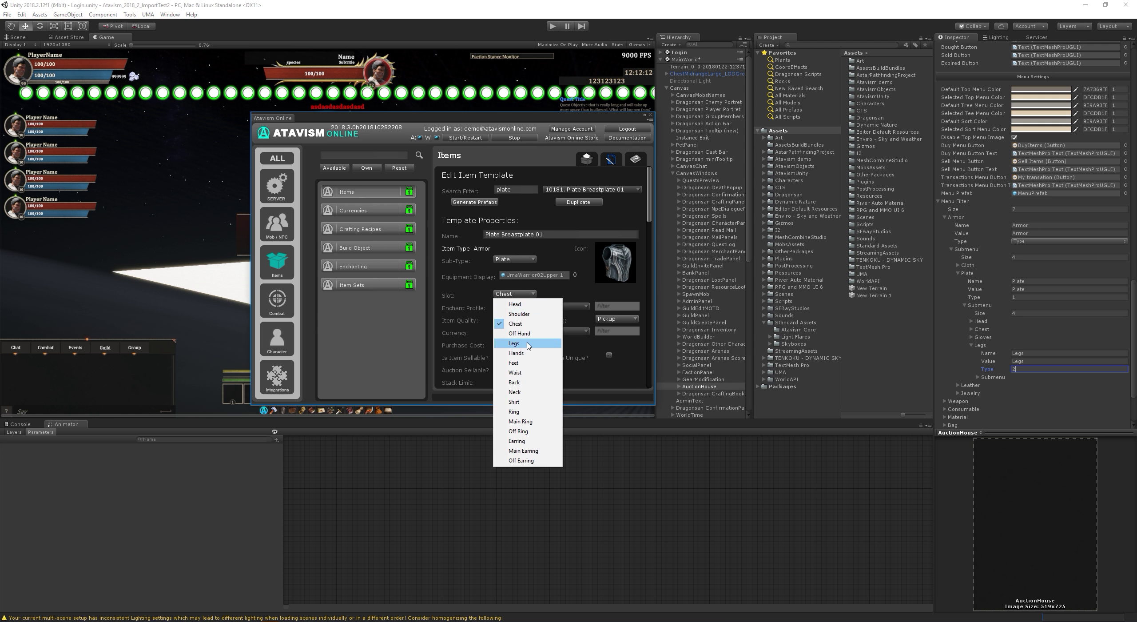
{"action": "left_click", "coordinate": [478, 299]}
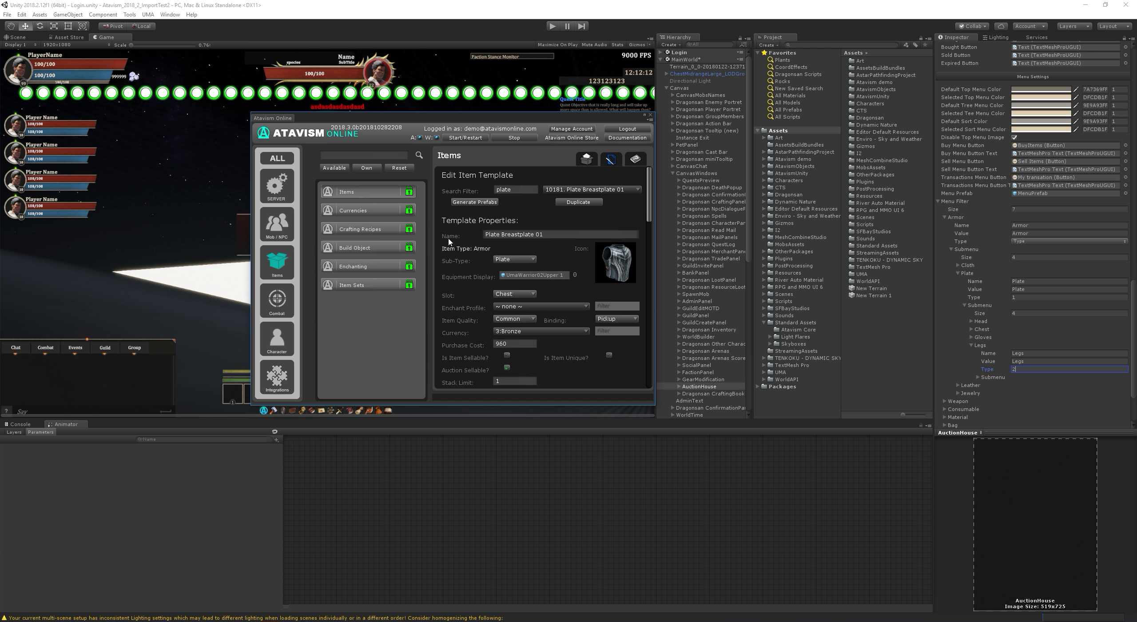
Step: Load the Plate Greaves 01 item template to view its type, sub-type and slot
{"action": "key", "text": "Return"}
{"action": "left_click", "coordinate": [611, 191]}
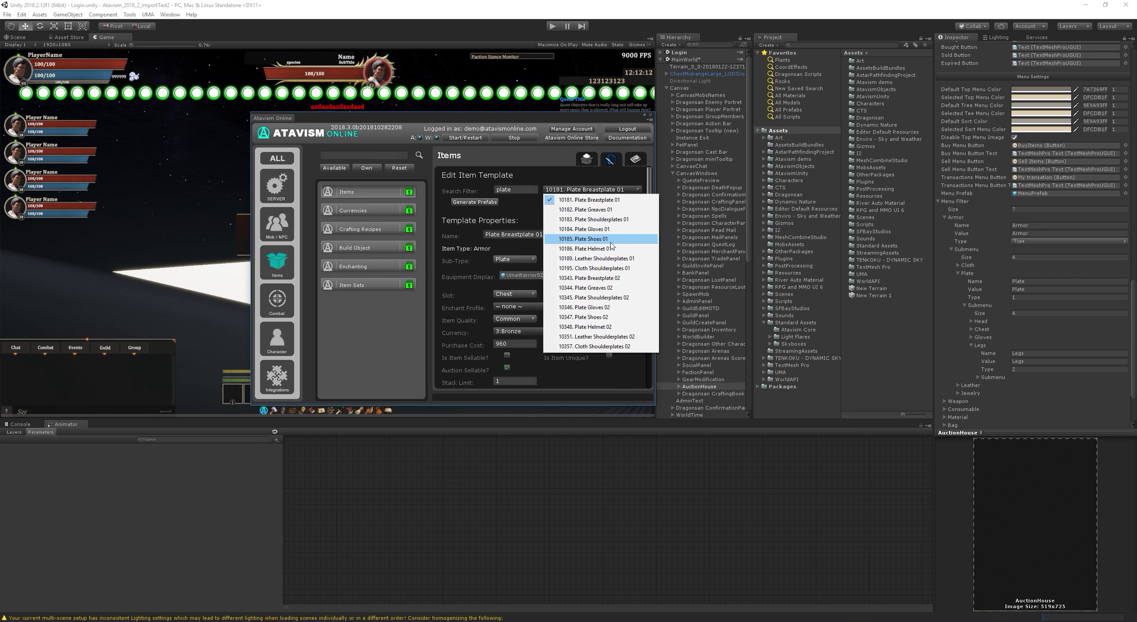
{"action": "left_click", "coordinate": [616, 210]}
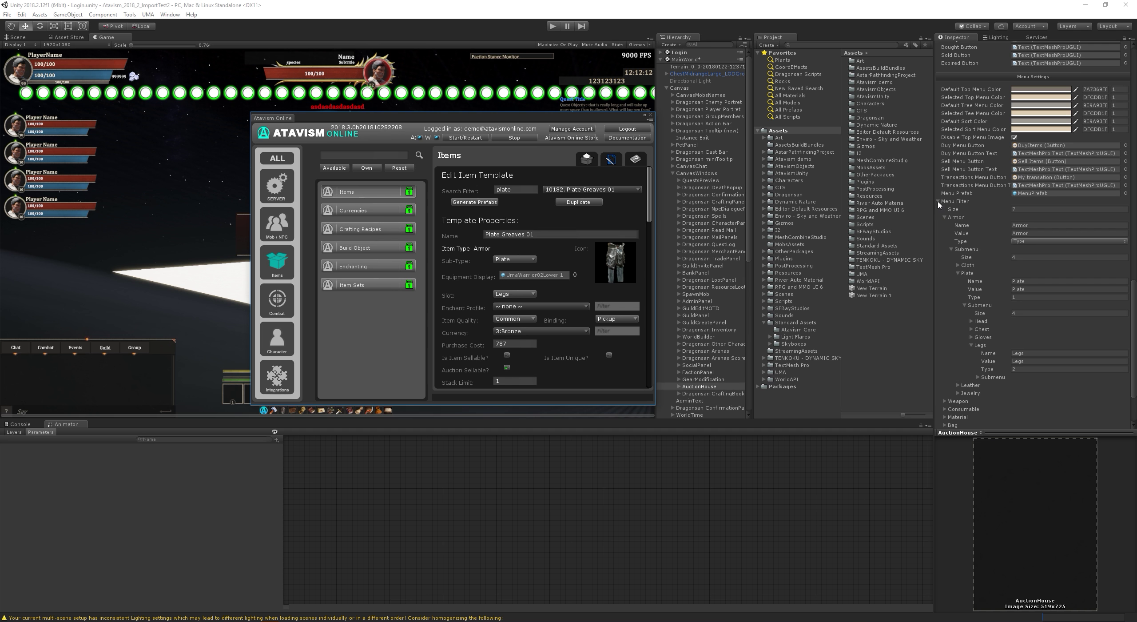
Step: Collapse the Menu Filter list and try to remove the modified MainWorld scene from the hierarchy
{"action": "left_click", "coordinate": [939, 202]}
{"action": "left_click", "coordinate": [695, 60]}
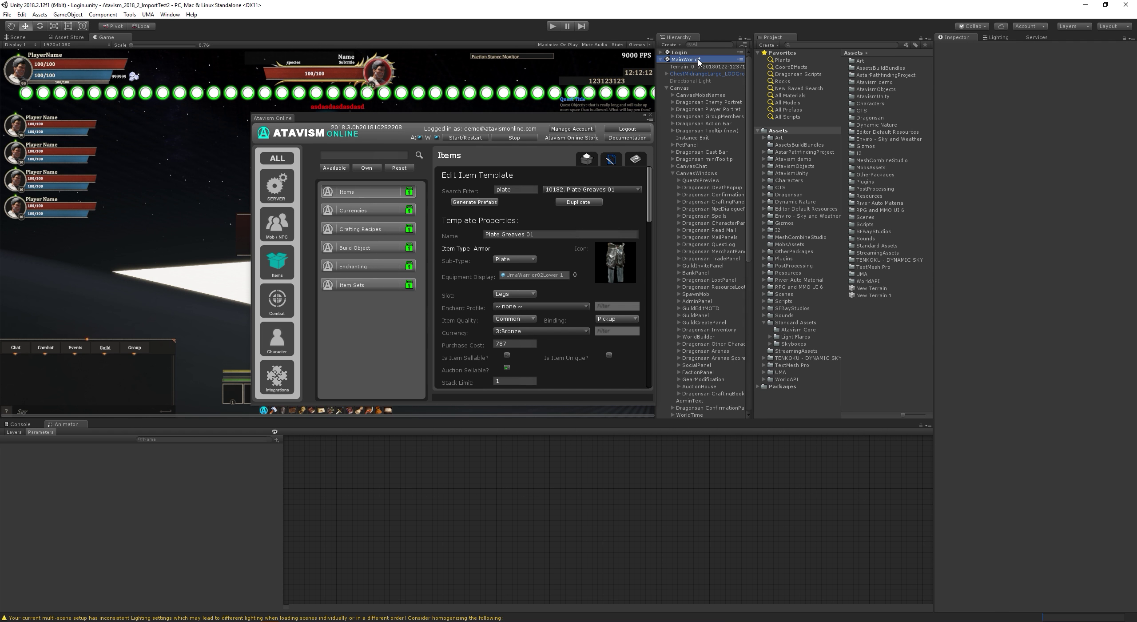
{"action": "right_click", "coordinate": [718, 60]}
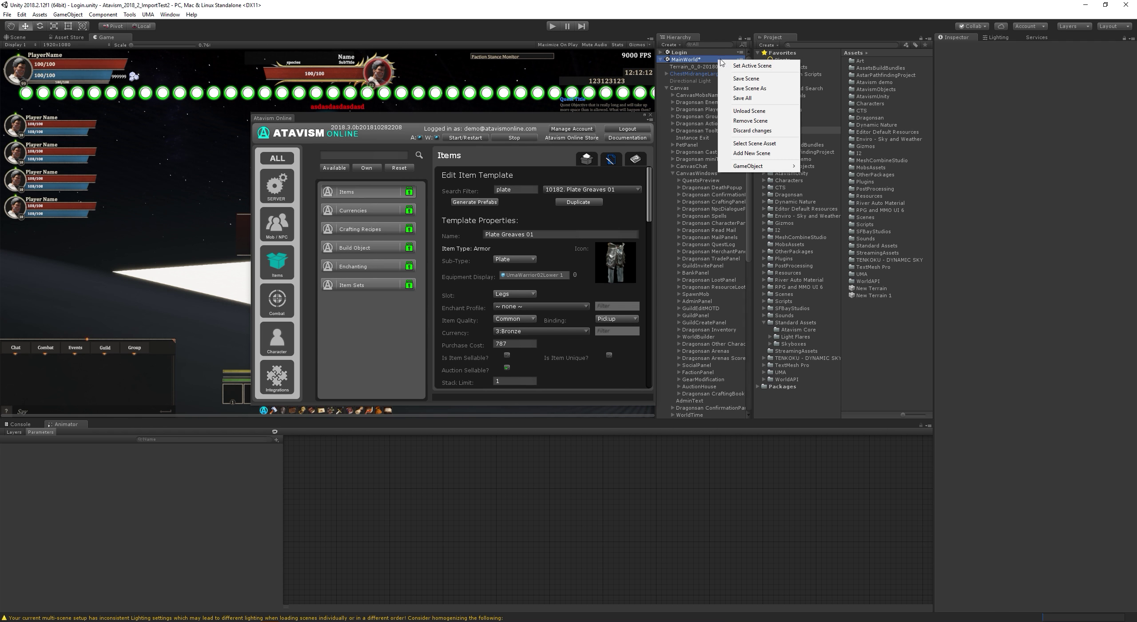
{"action": "left_click", "coordinate": [767, 119]}
{"action": "left_click", "coordinate": [559, 334]}
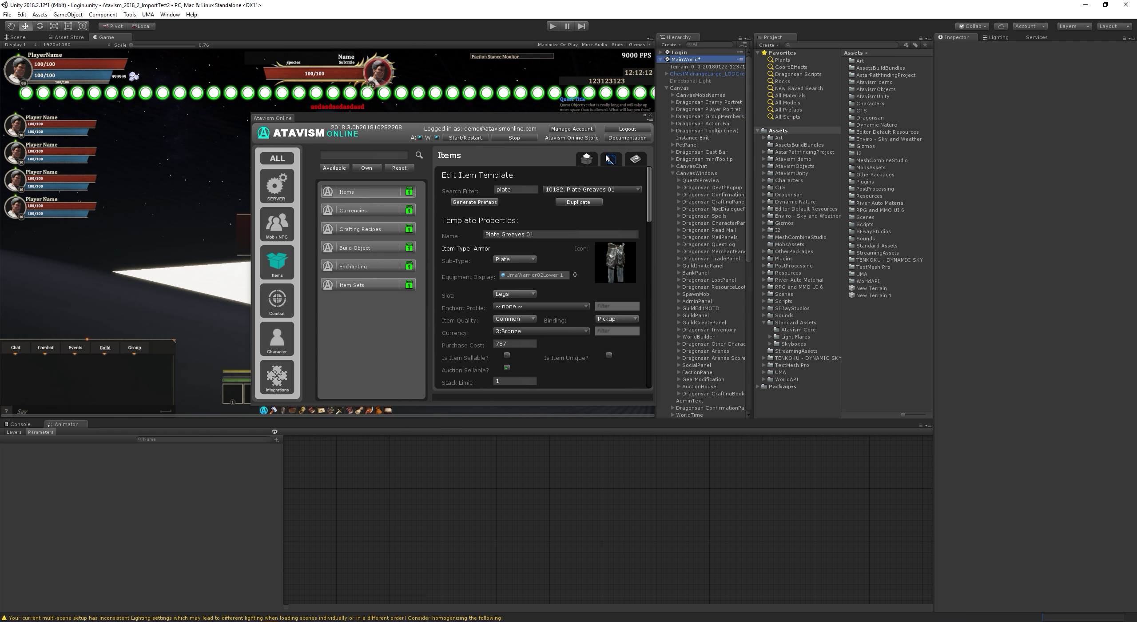
Step: Run the game from the Login scene and enter the world with the existing warrior character
{"action": "left_click", "coordinate": [651, 115]}
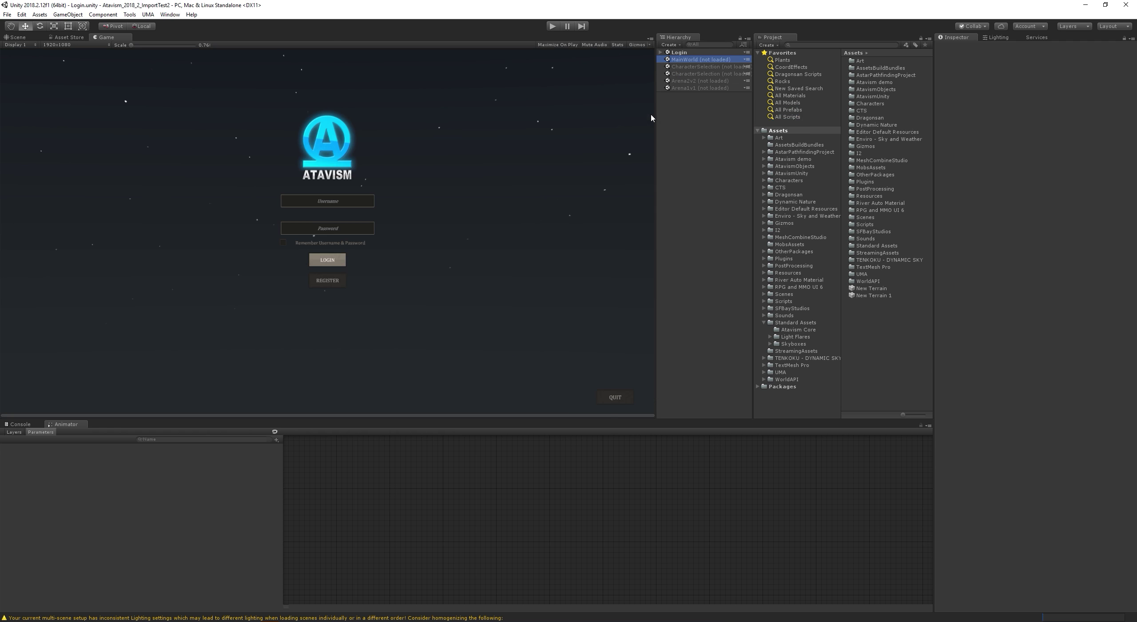
{"action": "left_click", "coordinate": [553, 26]}
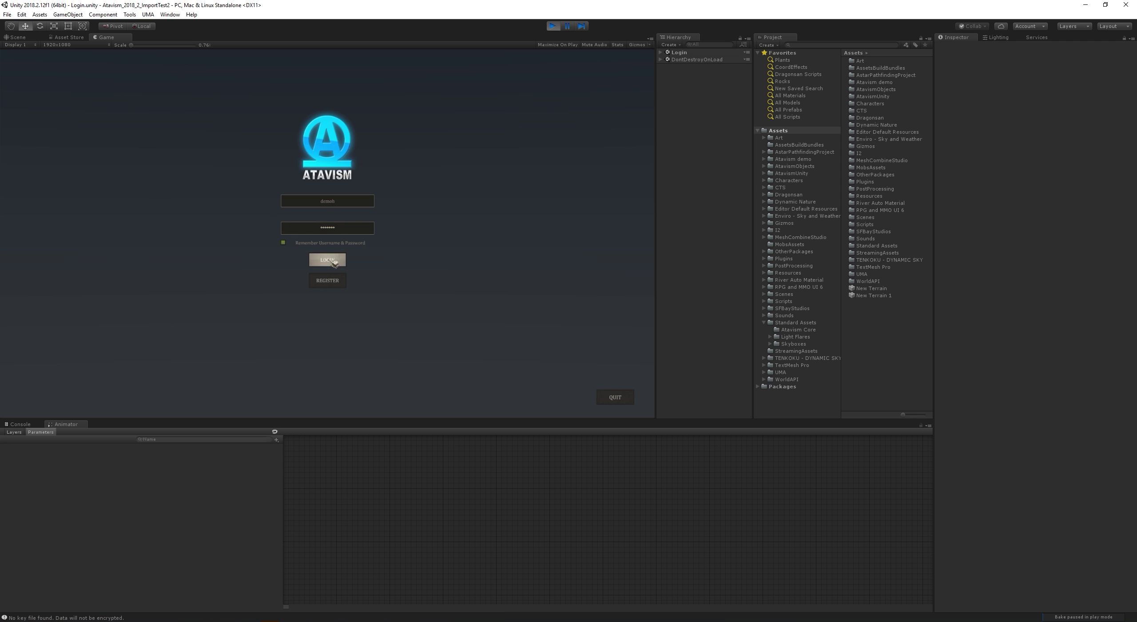
{"action": "left_click", "coordinate": [333, 261]}
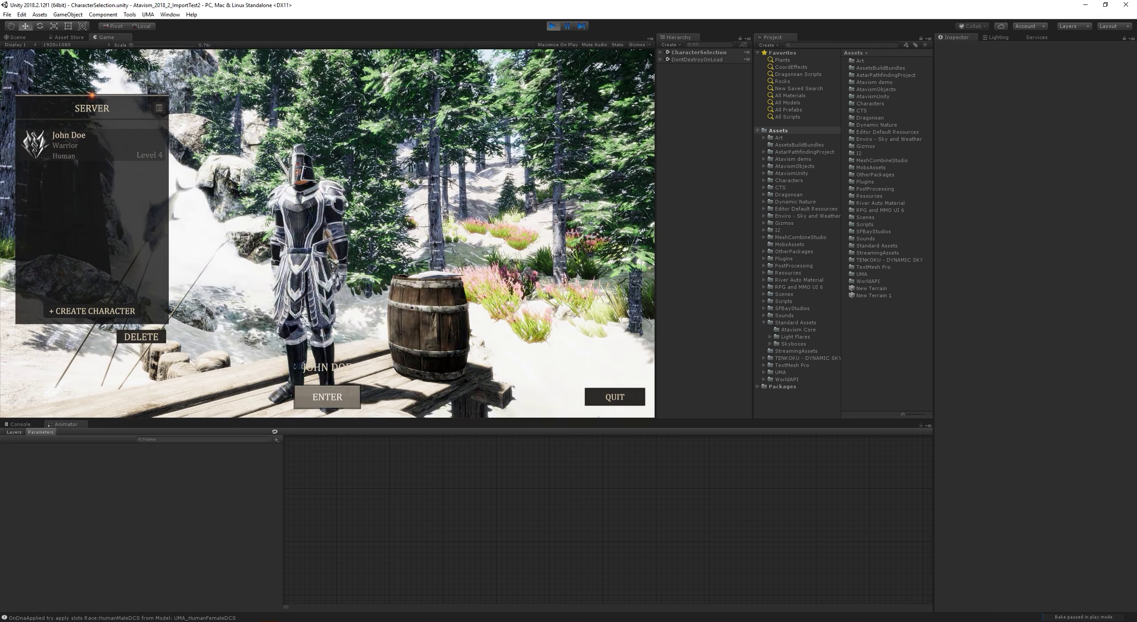
{"action": "left_click", "coordinate": [329, 397]}
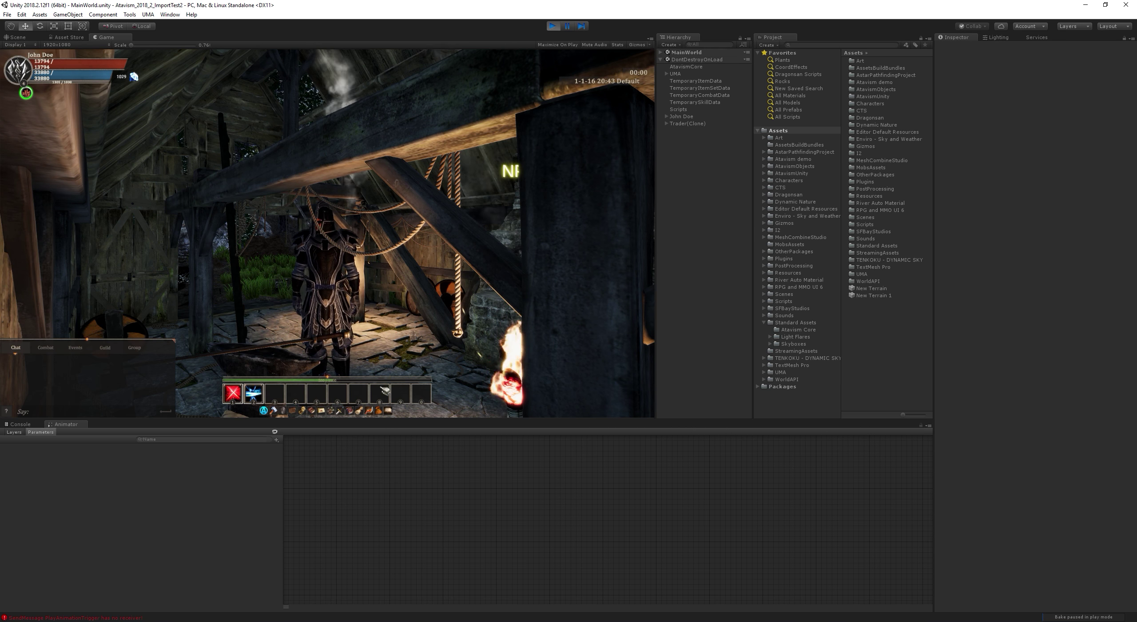
Step: Open the auction house's Sell Items list and the inventory, placing the two windows side by side
{"action": "left_click", "coordinate": [385, 411]}
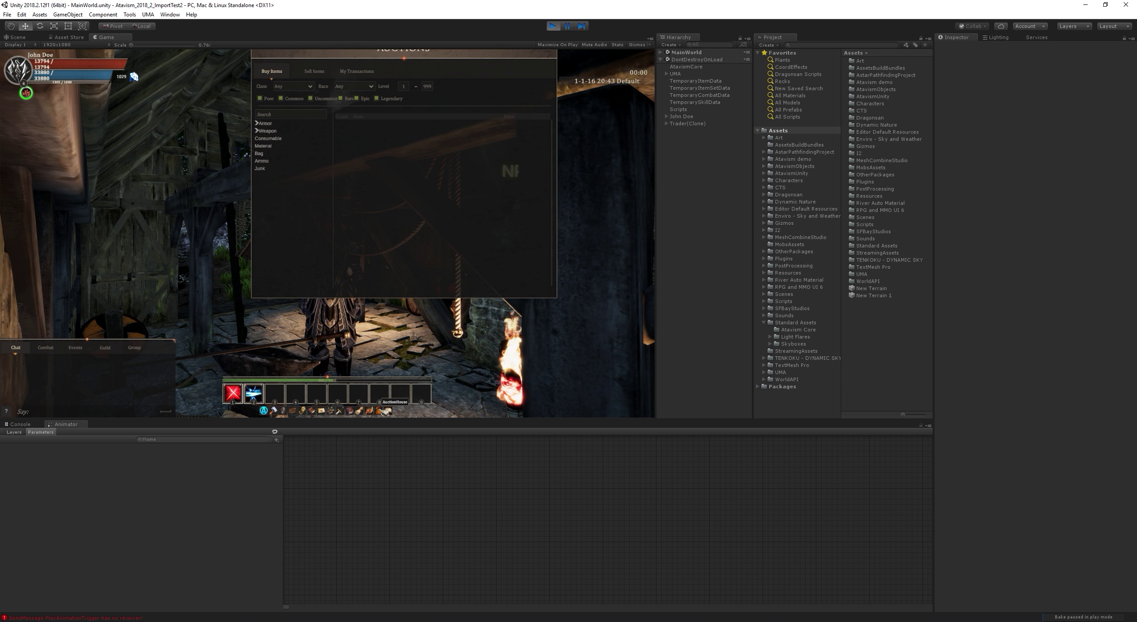
{"action": "left_click_drag", "start_coordinate": [464, 54], "coordinate": [601, 127]}
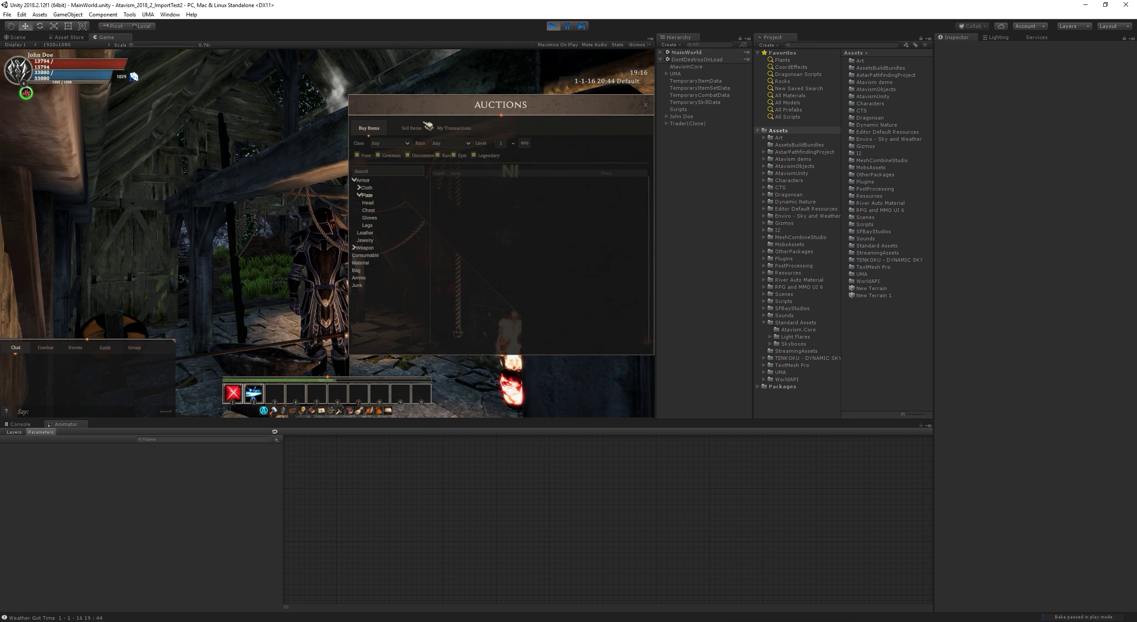
{"action": "left_click", "coordinate": [414, 133]}
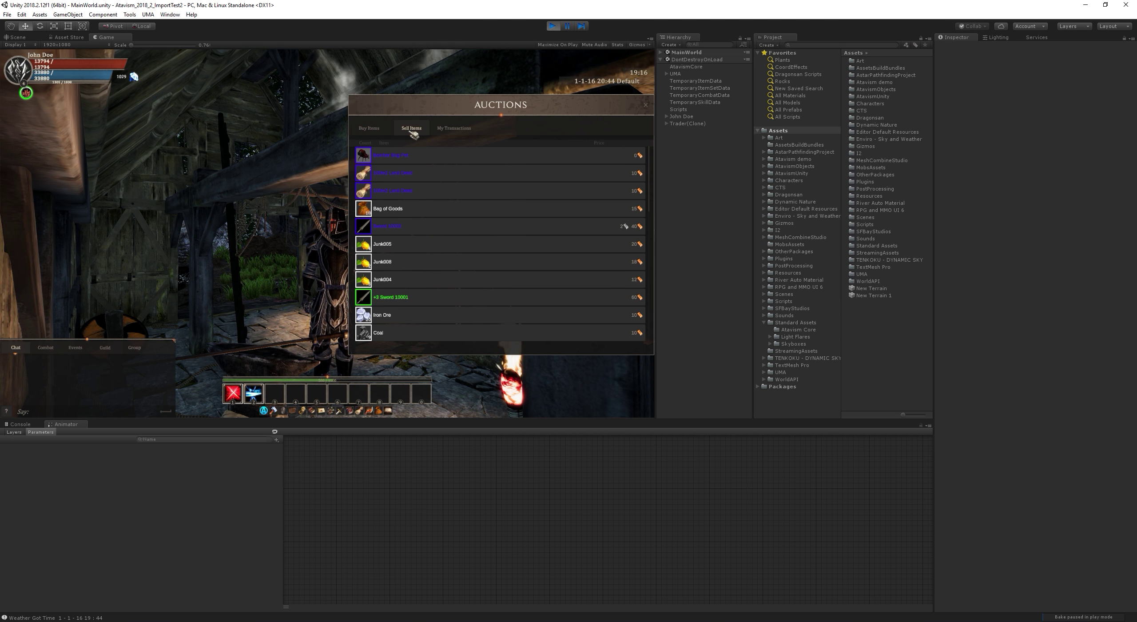
{"action": "mouse_move", "coordinate": [416, 171]}
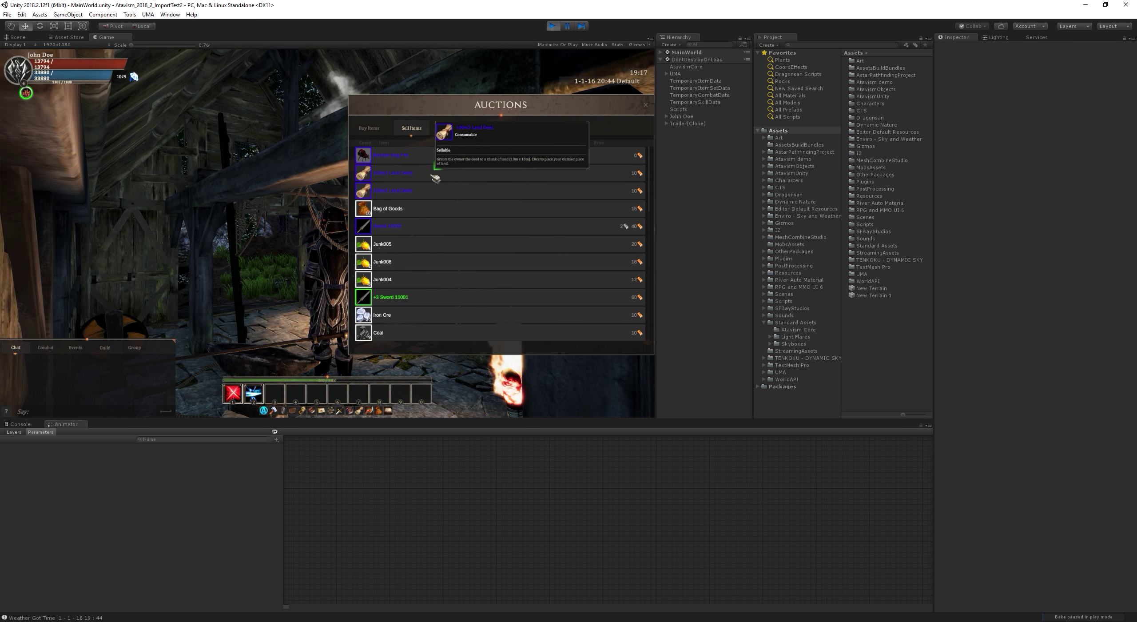
{"action": "mouse_move", "coordinate": [515, 315]}
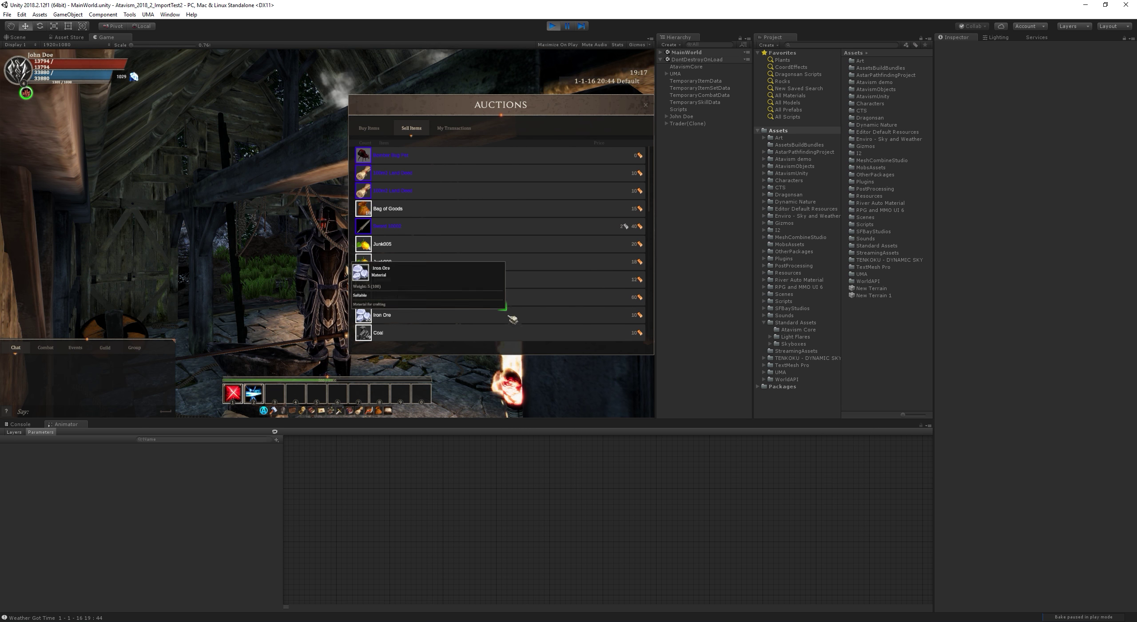
{"action": "left_click", "coordinate": [300, 410]}
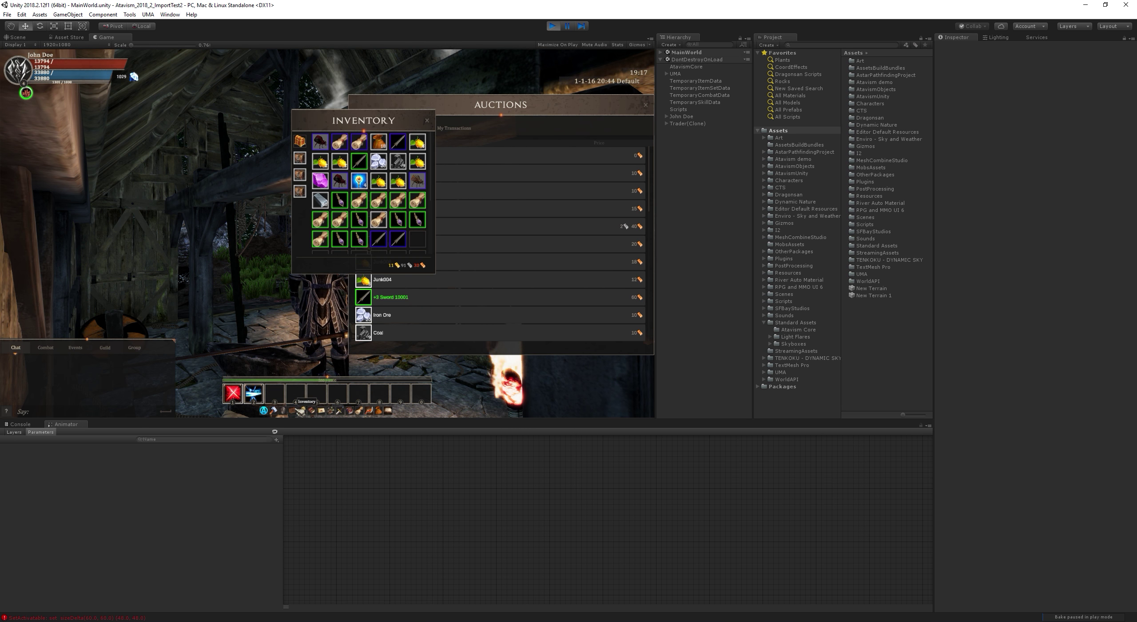
{"action": "left_click_drag", "start_coordinate": [412, 126], "coordinate": [122, 137]}
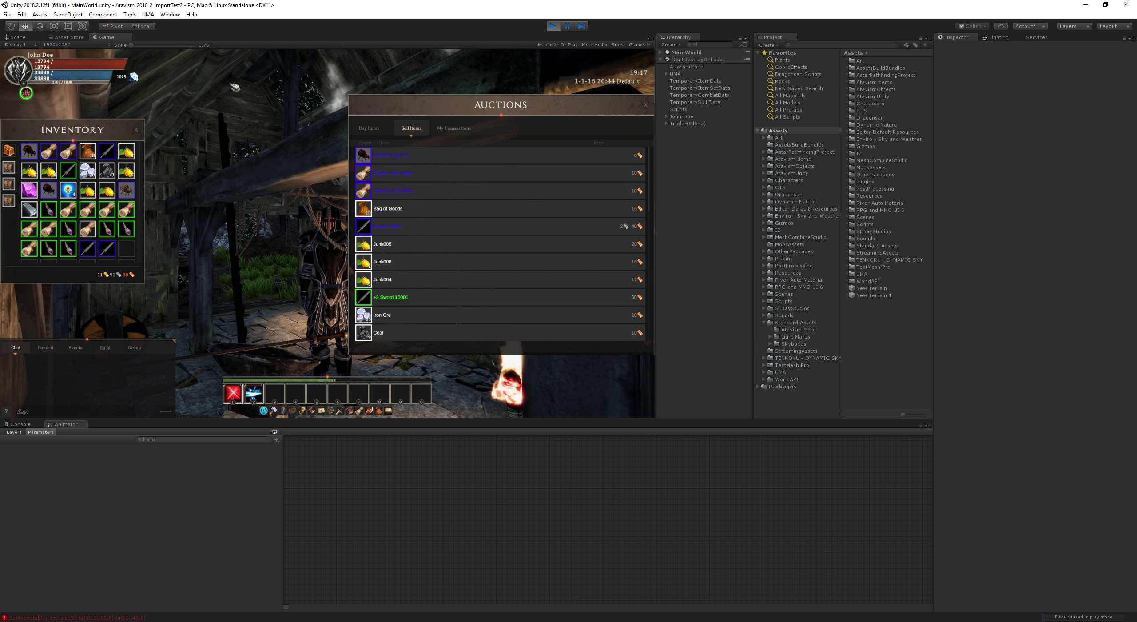
Step: Review the Sword 10002 item template's purchase cost, sellable and auction sellable settings in the Atavism editor
{"action": "left_click", "coordinate": [170, 14]}
{"action": "left_click", "coordinate": [187, 93]}
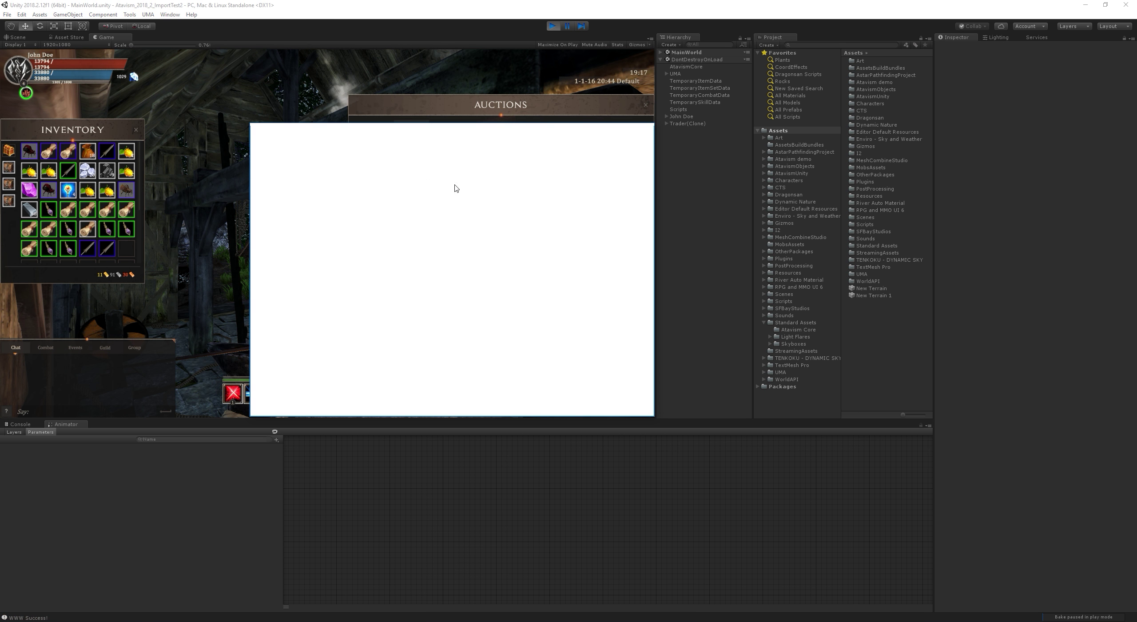
{"action": "left_click", "coordinate": [284, 265]}
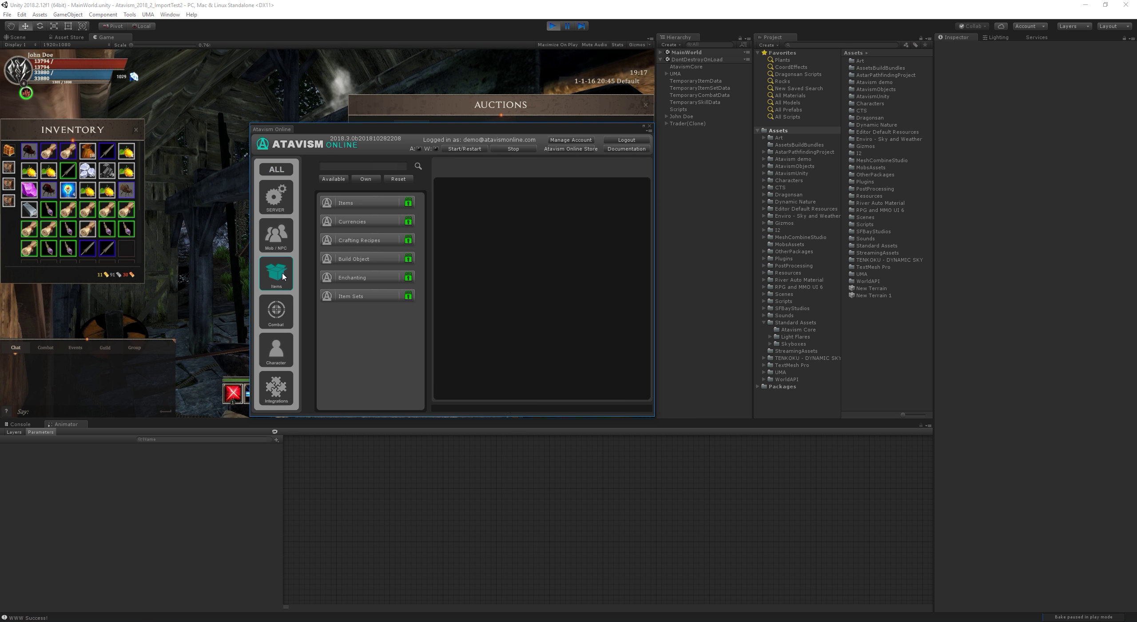
{"action": "left_click", "coordinate": [375, 203]}
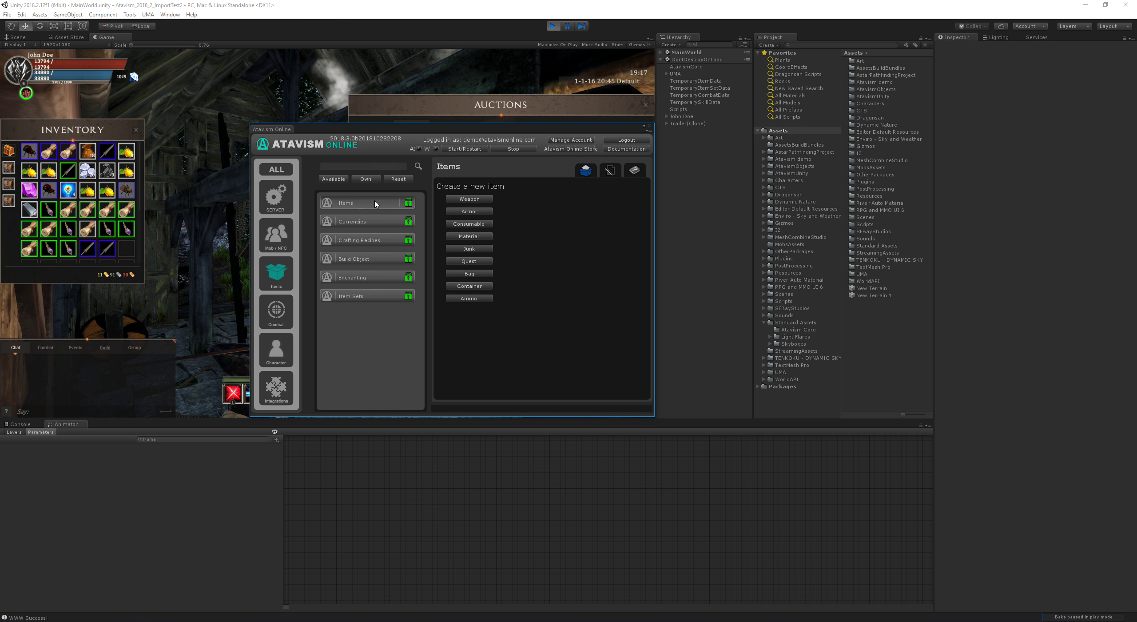
{"action": "left_click", "coordinate": [611, 170]}
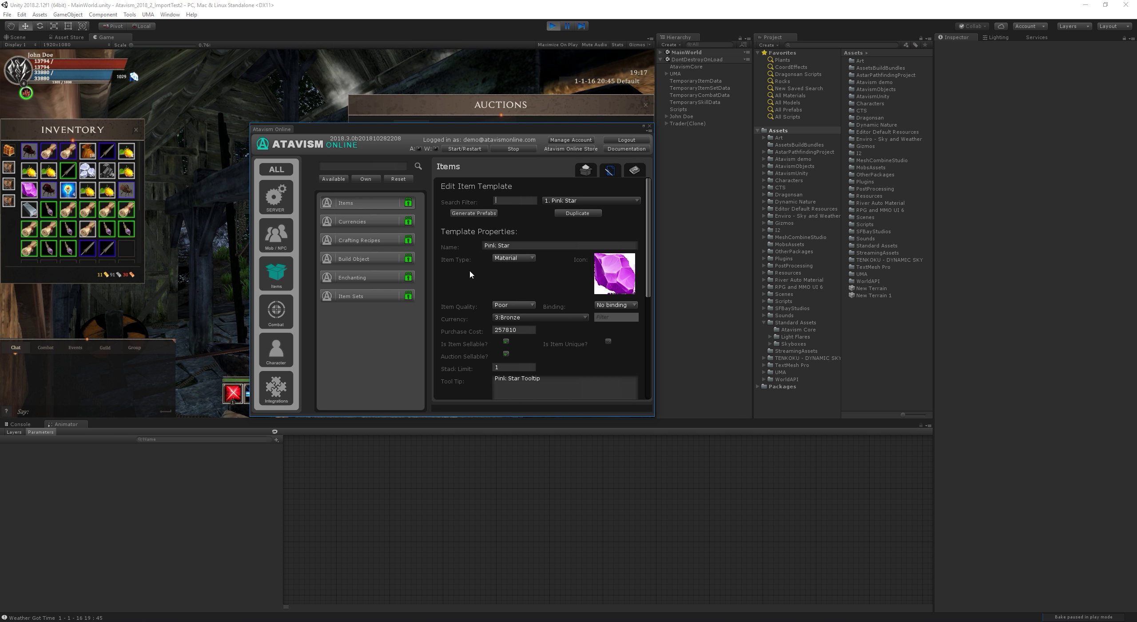
{"action": "left_click", "coordinate": [590, 201]}
{"action": "scroll", "coordinate": [477, 291], "scroll_direction": "down", "scroll_amount": 3}
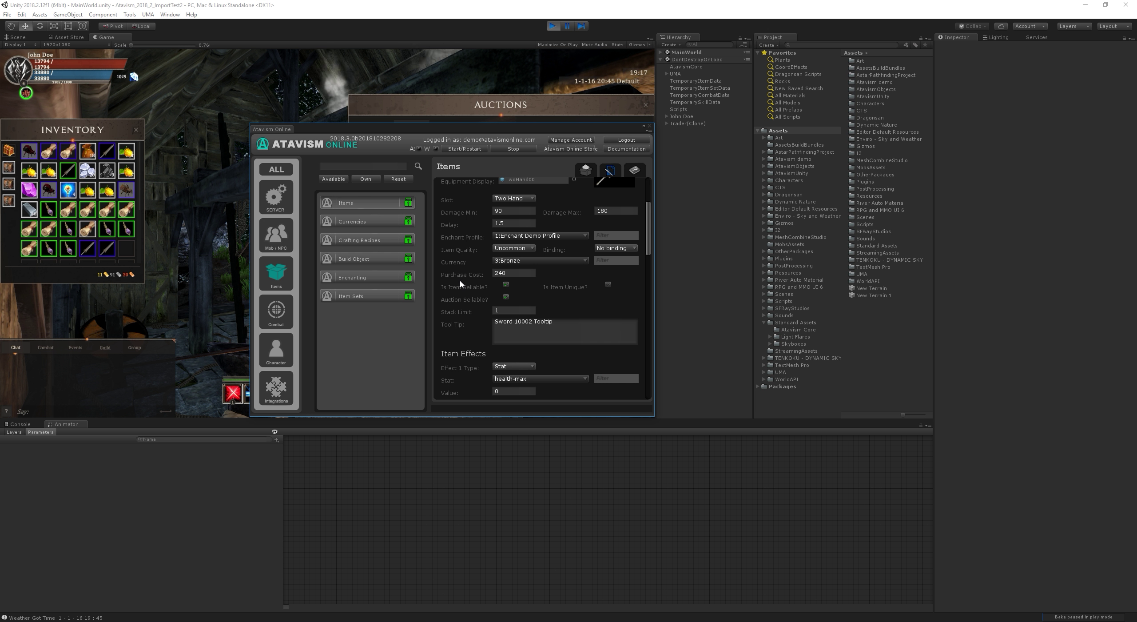
{"action": "left_click", "coordinate": [515, 272]}
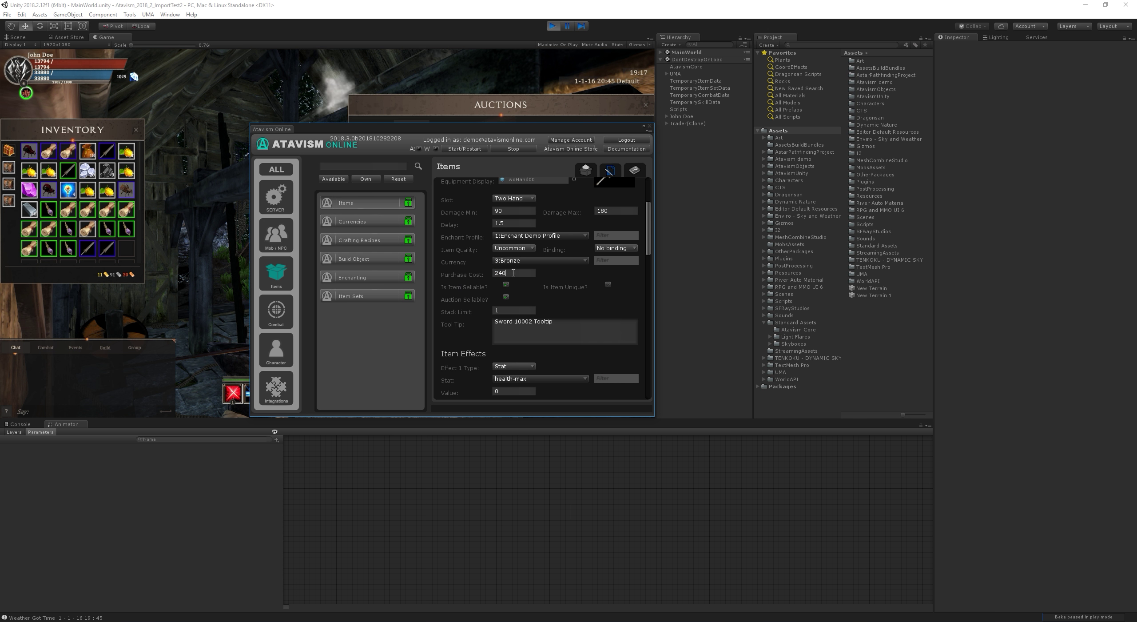
{"action": "double_click", "coordinate": [499, 272]}
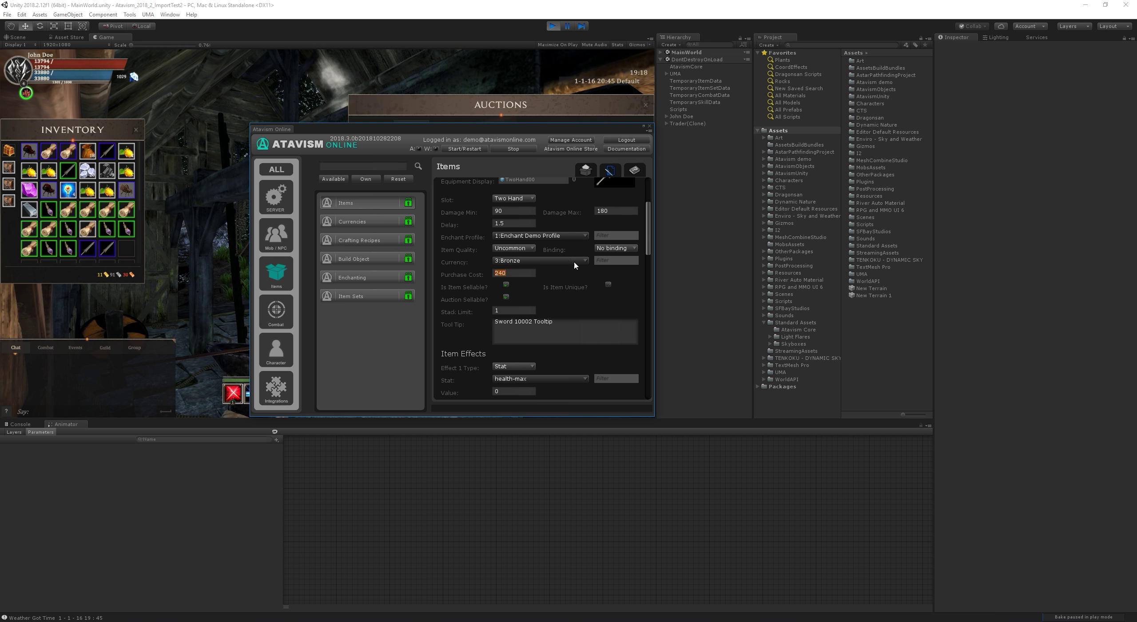
{"action": "left_click", "coordinate": [649, 125]}
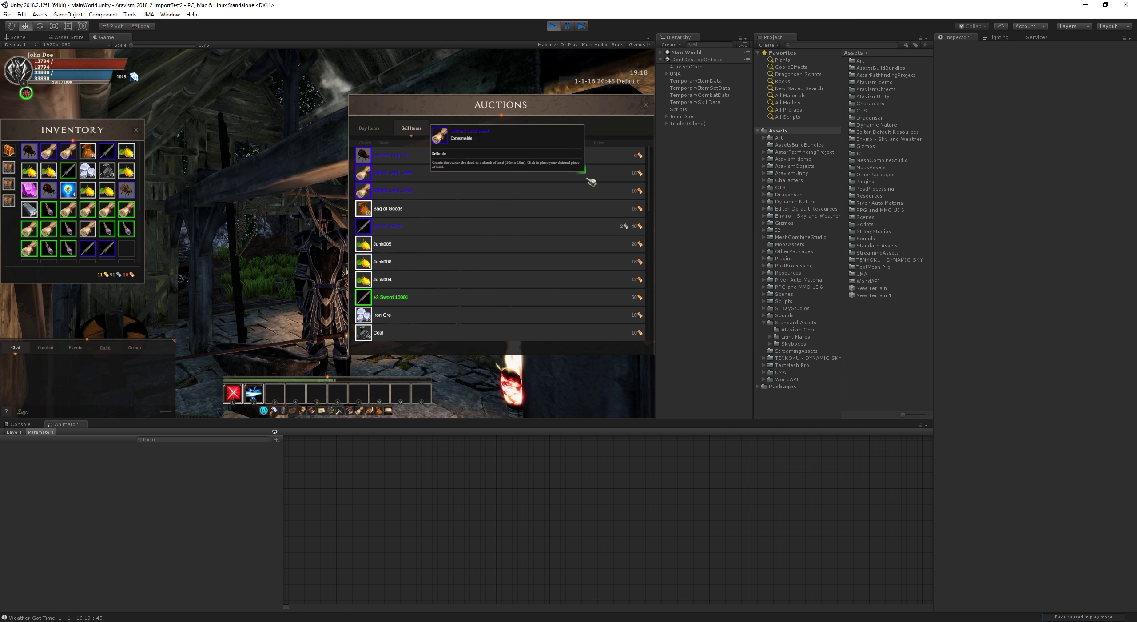
Step: Start a sell listing for the Bag of Goods and set its quantity to 10
{"action": "left_click", "coordinate": [456, 214]}
{"action": "left_click_drag", "start_coordinate": [386, 191], "coordinate": [368, 195]}
{"action": "left_click_drag", "start_coordinate": [317, 191], "coordinate": [363, 195]}
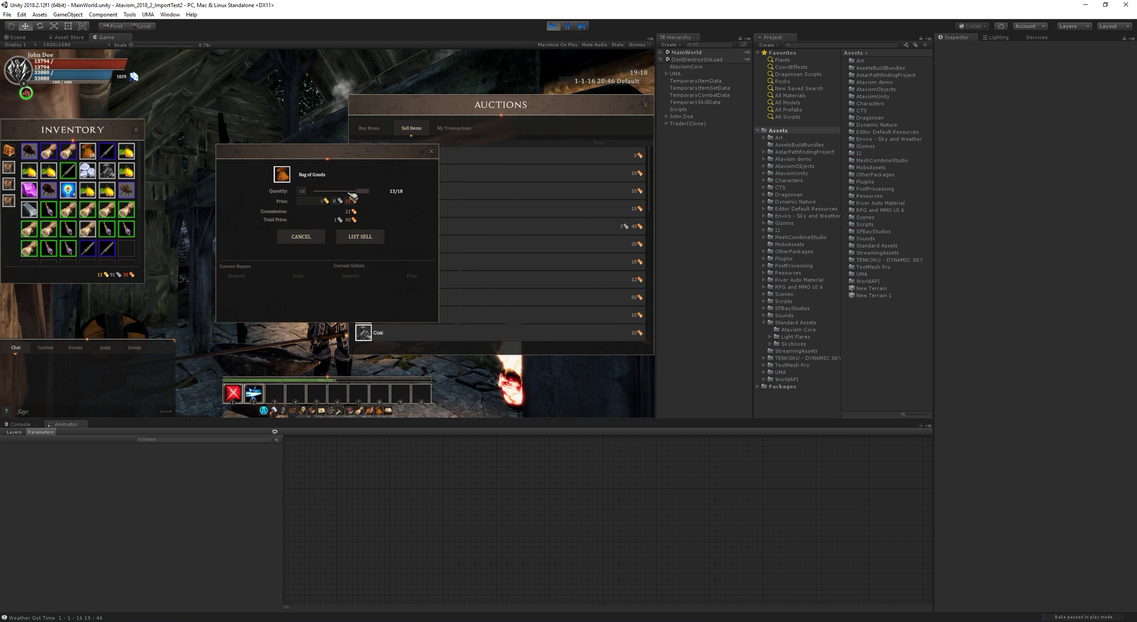
{"action": "left_click", "coordinate": [406, 199]}
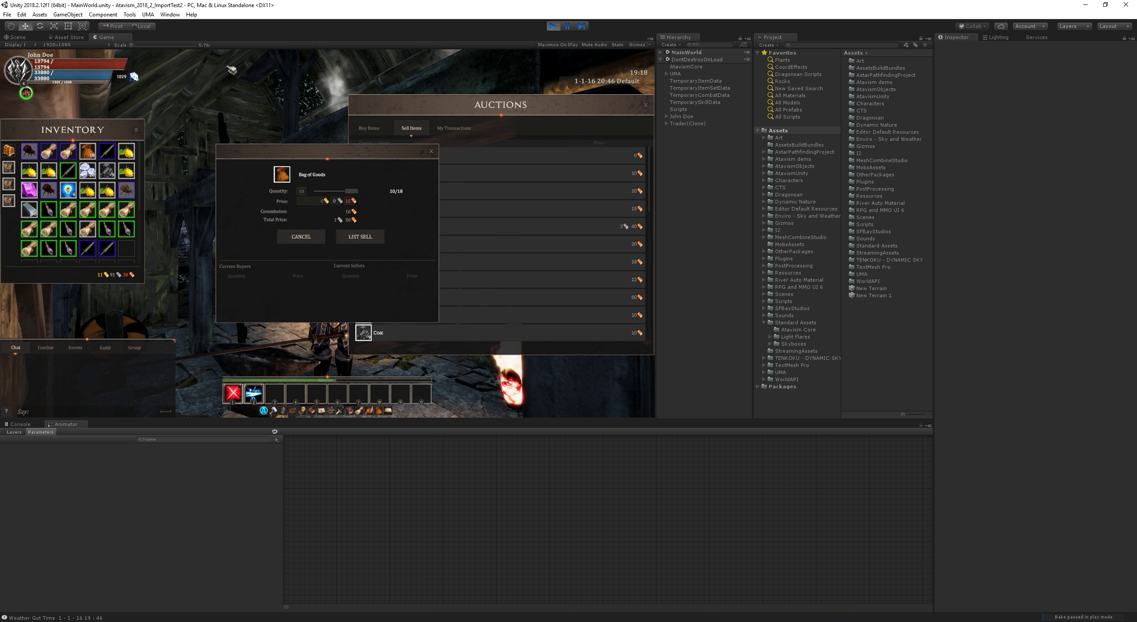
Step: Find the auction game settings in the Atavism editor and check the value of AUCTION_START_PRICE_VALUE_PERCENTAGE
{"action": "left_click", "coordinate": [169, 14]}
{"action": "left_click", "coordinate": [205, 91]}
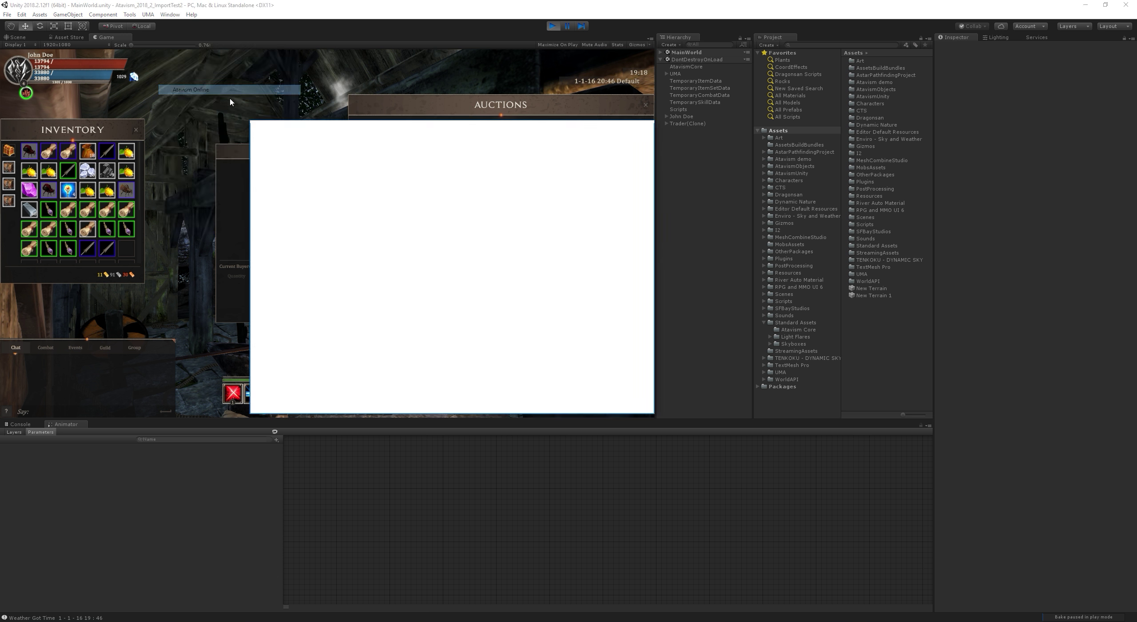
{"action": "left_click", "coordinate": [276, 194]}
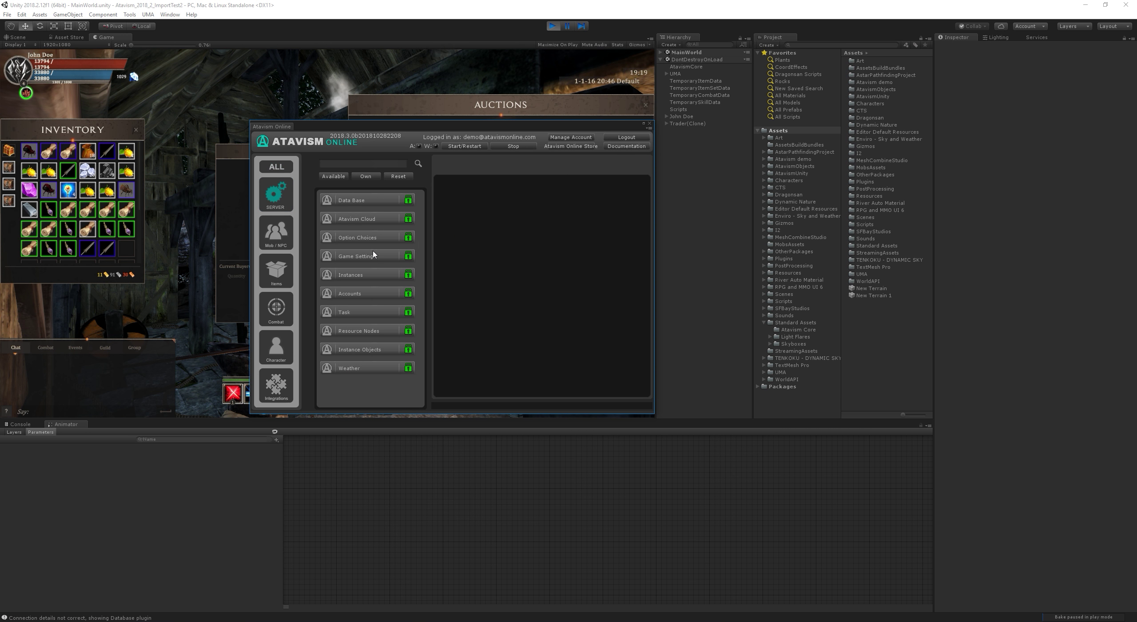
{"action": "left_click", "coordinate": [365, 256]}
{"action": "left_click", "coordinate": [610, 168]}
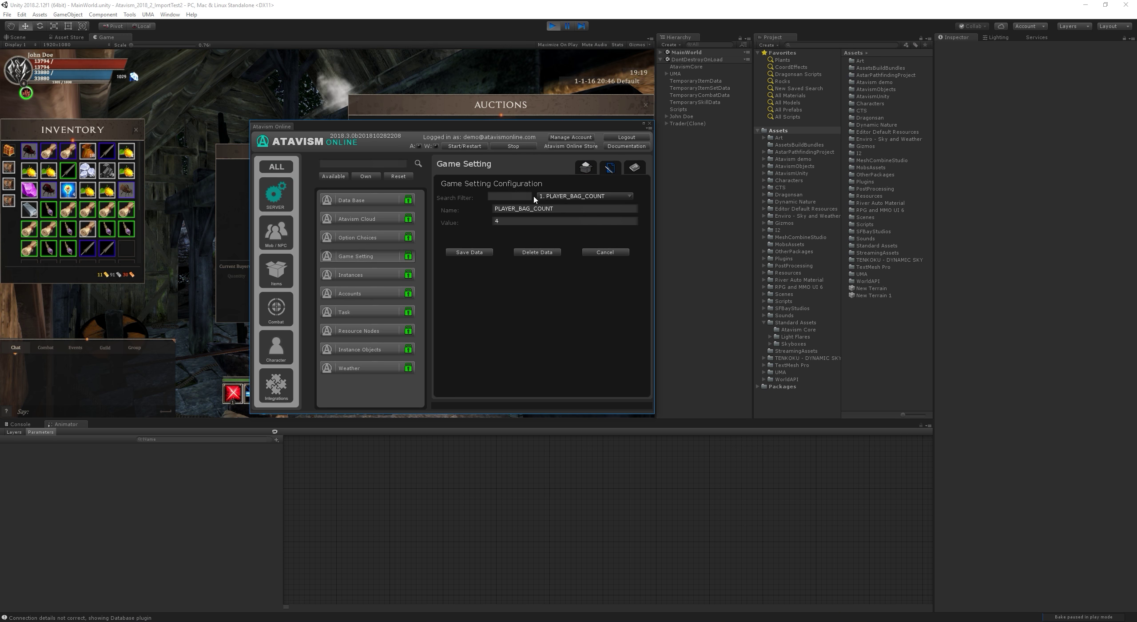
{"action": "left_click", "coordinate": [512, 196]}
{"action": "type", "text": "auctio"}
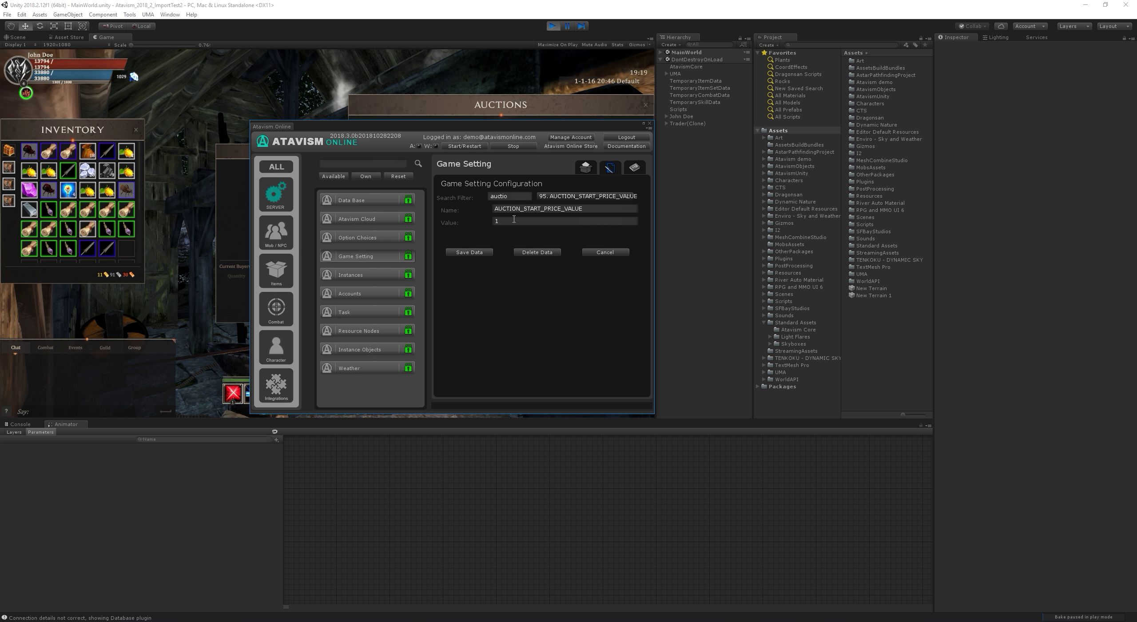
{"action": "left_click", "coordinate": [583, 196]}
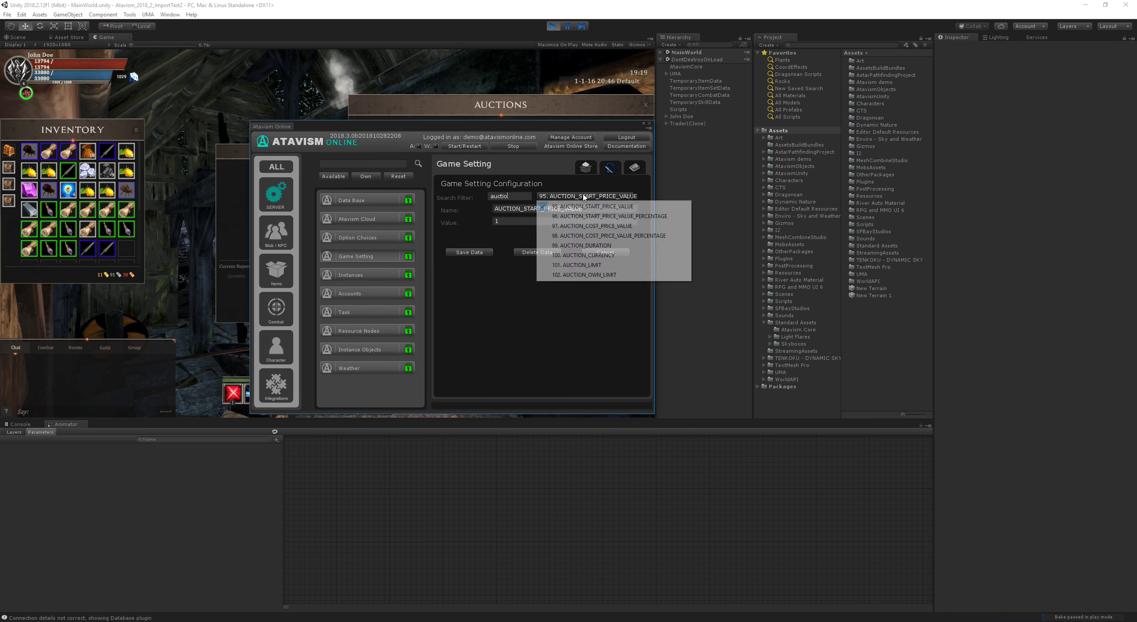
{"action": "left_click", "coordinate": [620, 217]}
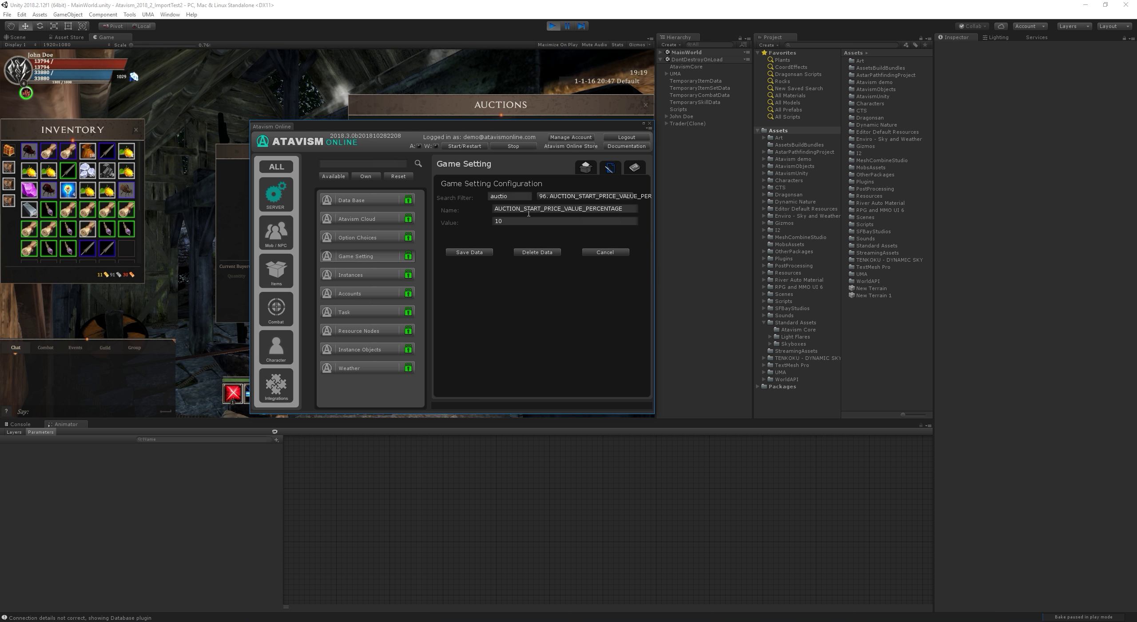
{"action": "left_click", "coordinate": [649, 123]}
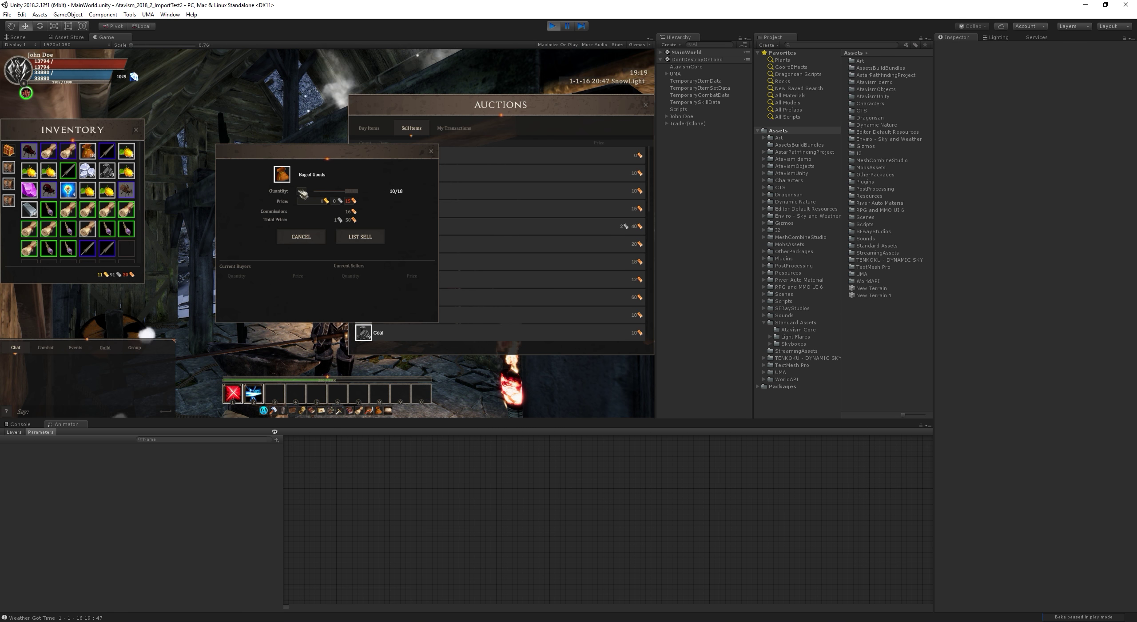
Step: List the Bag of Goods for sale and filter the auction house's buyable items by Consumable
{"action": "left_click", "coordinate": [373, 240]}
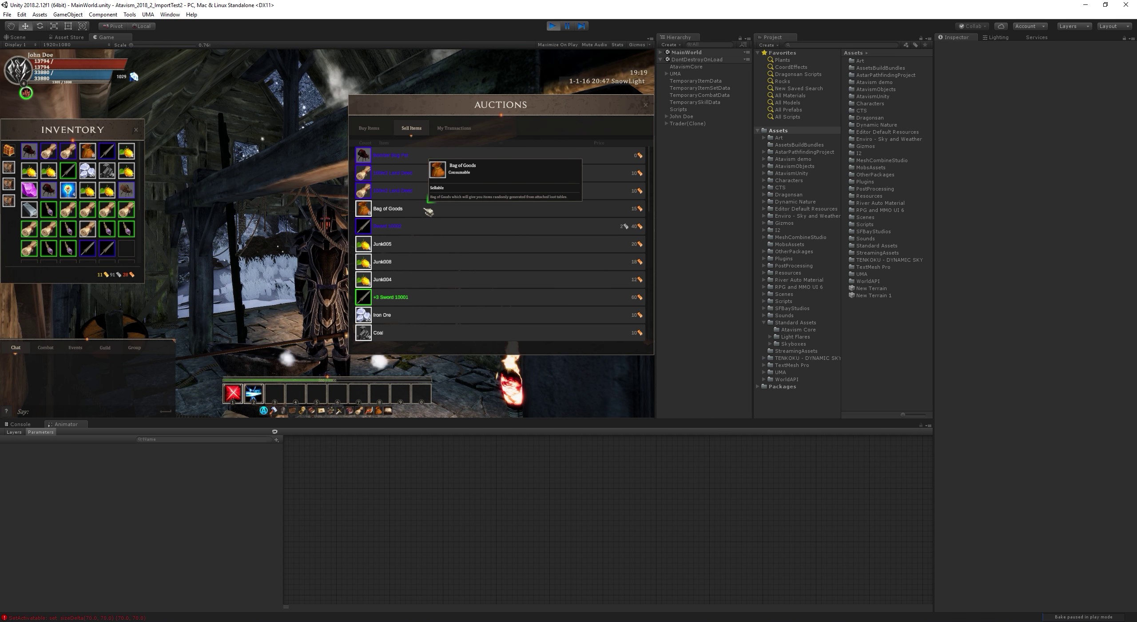
{"action": "left_click", "coordinate": [386, 126]}
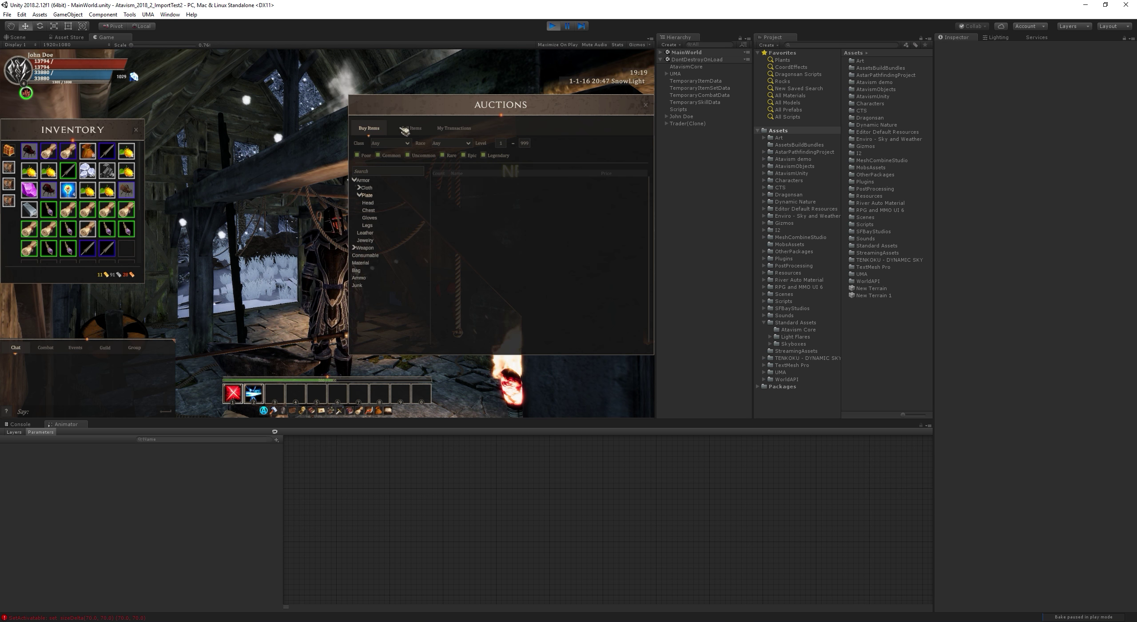
{"action": "left_click", "coordinate": [405, 129]}
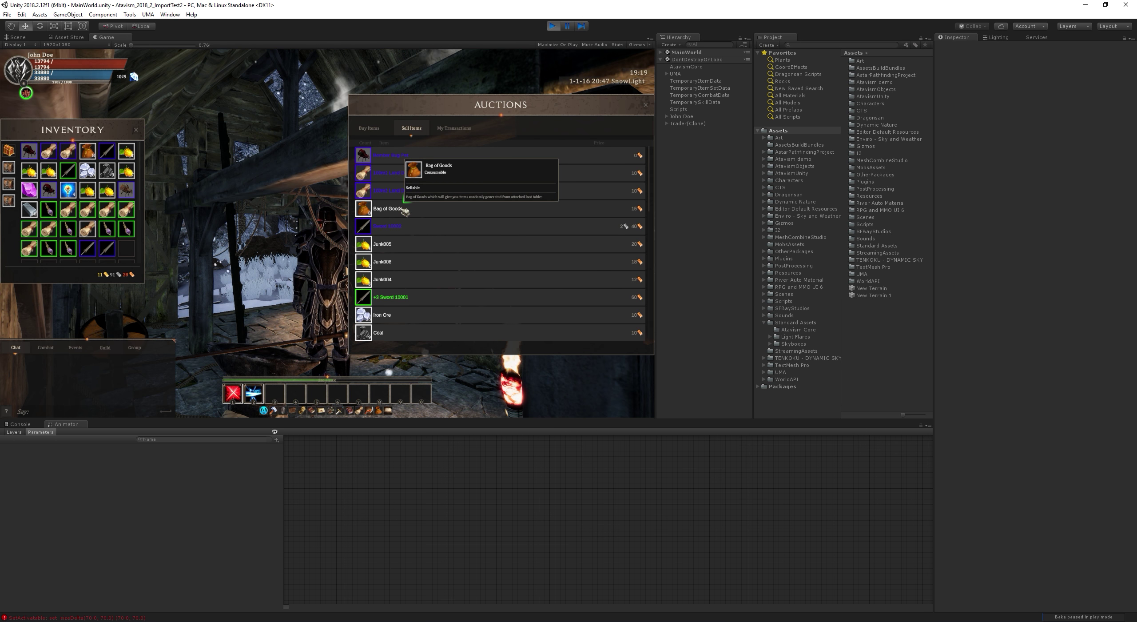
{"action": "left_click", "coordinate": [369, 128]}
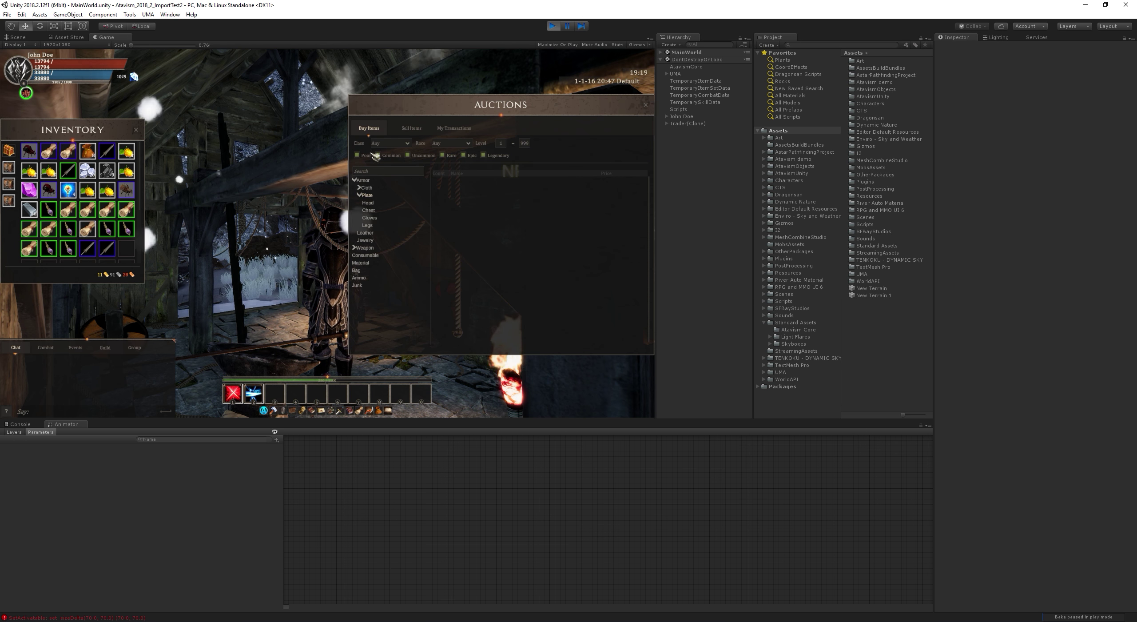
{"action": "left_click", "coordinate": [368, 256]}
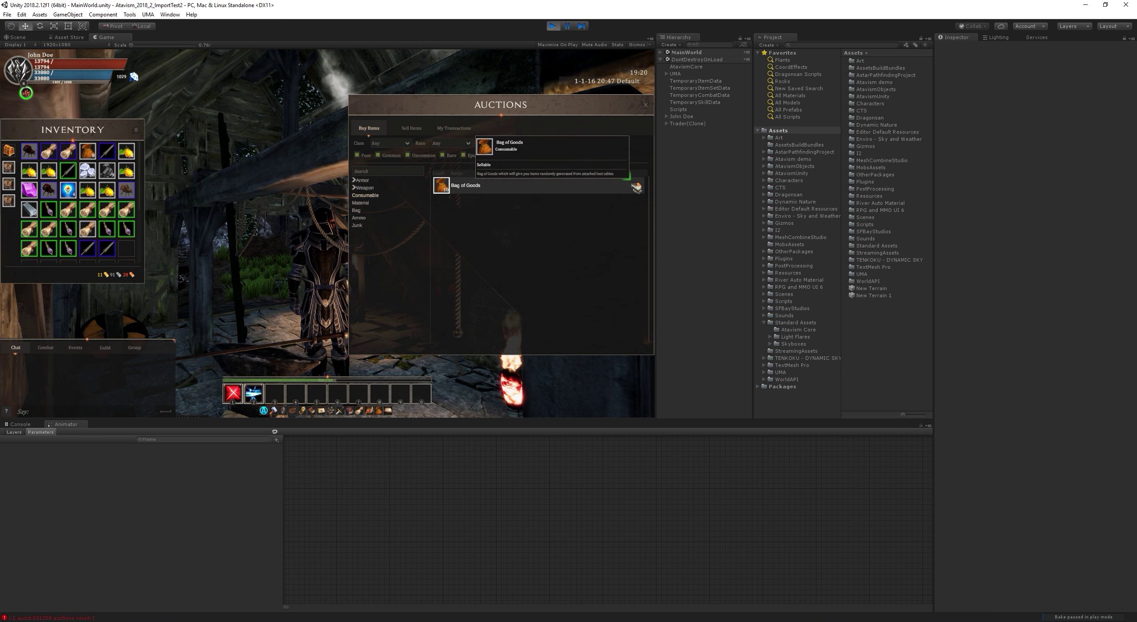
Step: Preview the total price of buying 6 and 4 Bags of Goods, and close the purchase window without buying
{"action": "left_click", "coordinate": [575, 190]}
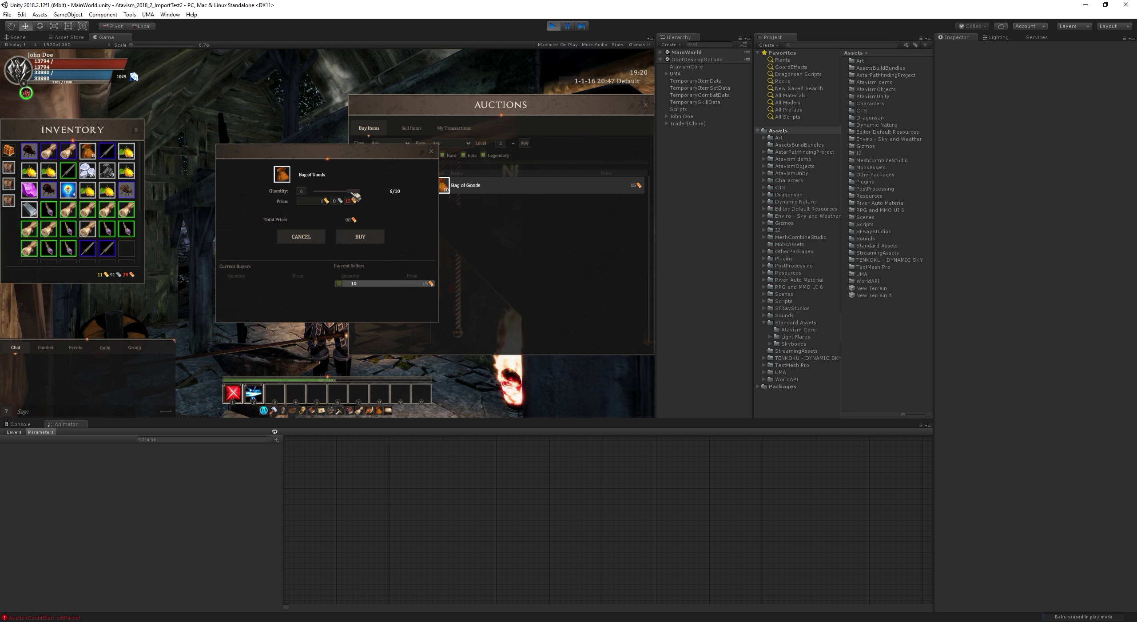
{"action": "left_click_drag", "start_coordinate": [371, 195], "coordinate": [338, 195]}
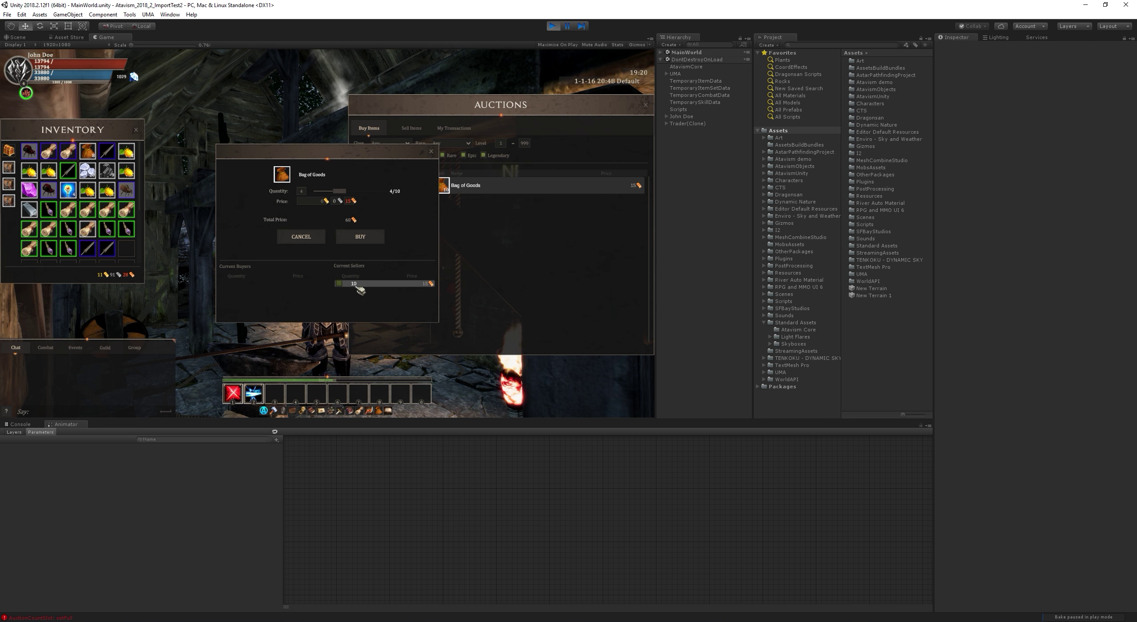
{"action": "left_click", "coordinate": [430, 151]}
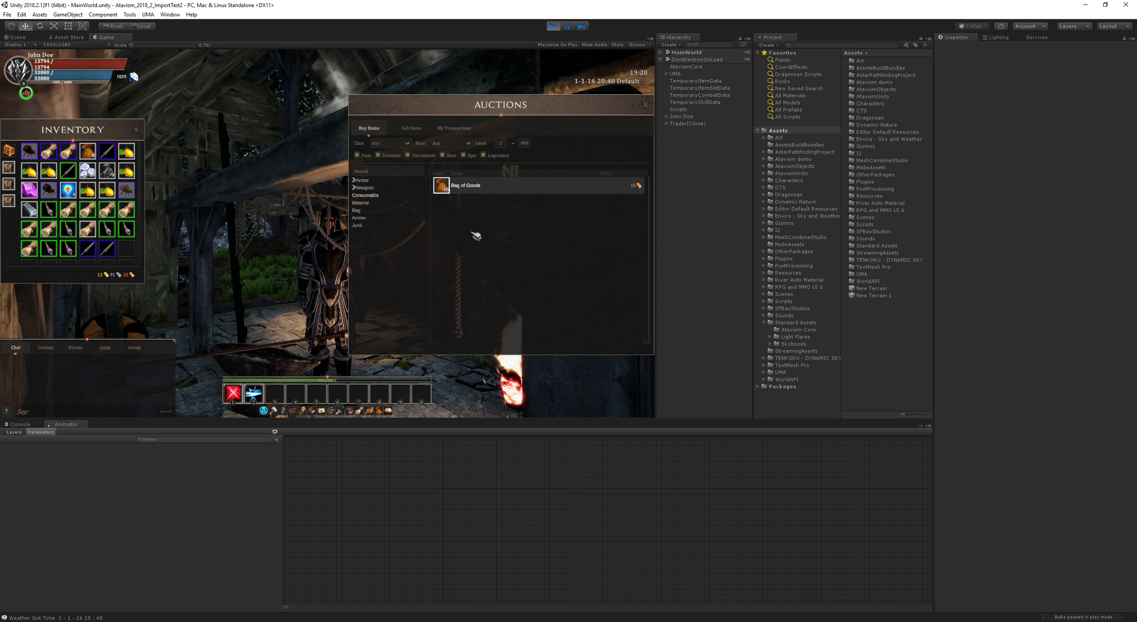
Step: List one Bag of Goods for sale in the auction house at a price of 14 copper coins
{"action": "left_click", "coordinate": [412, 127]}
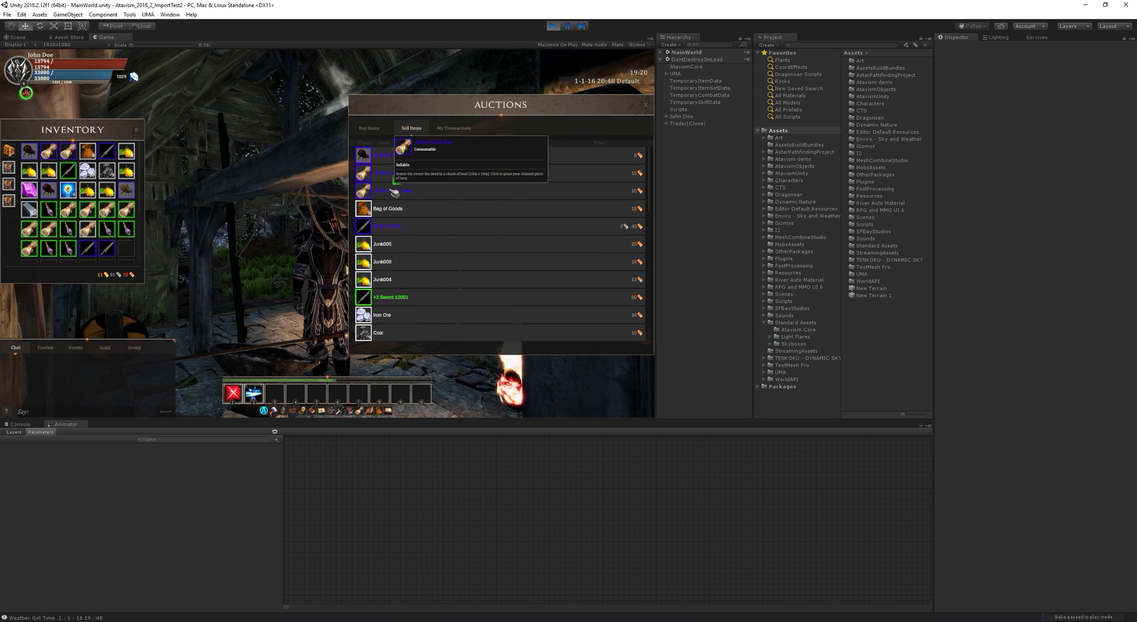
{"action": "left_click", "coordinate": [362, 208]}
{"action": "left_click_drag", "start_coordinate": [382, 192], "coordinate": [325, 192]}
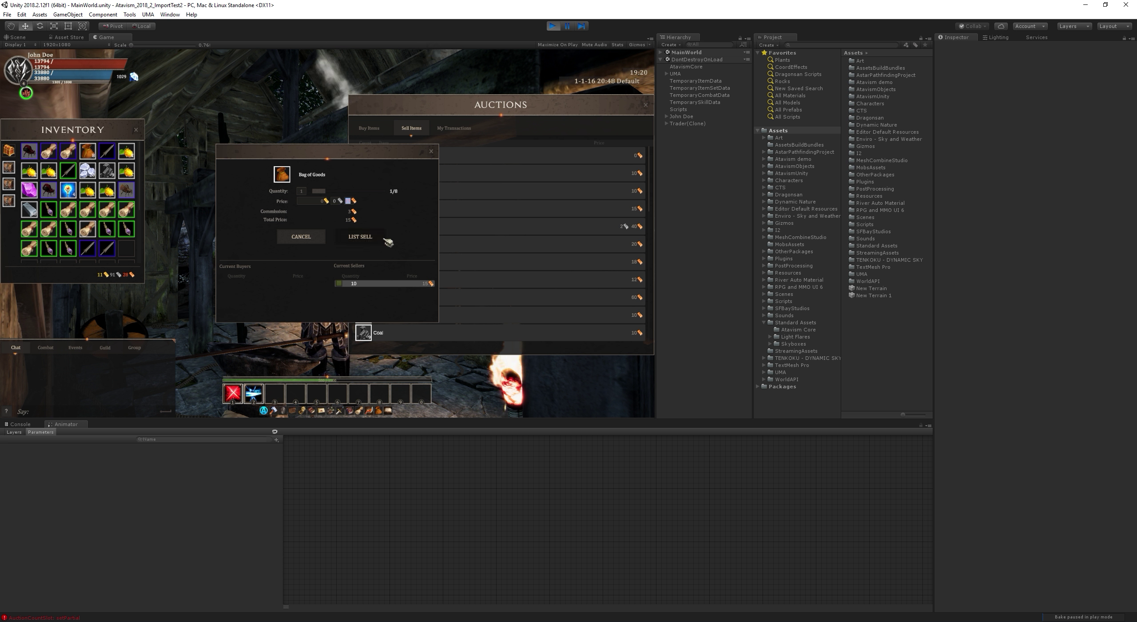
{"action": "type", "text": "15"}
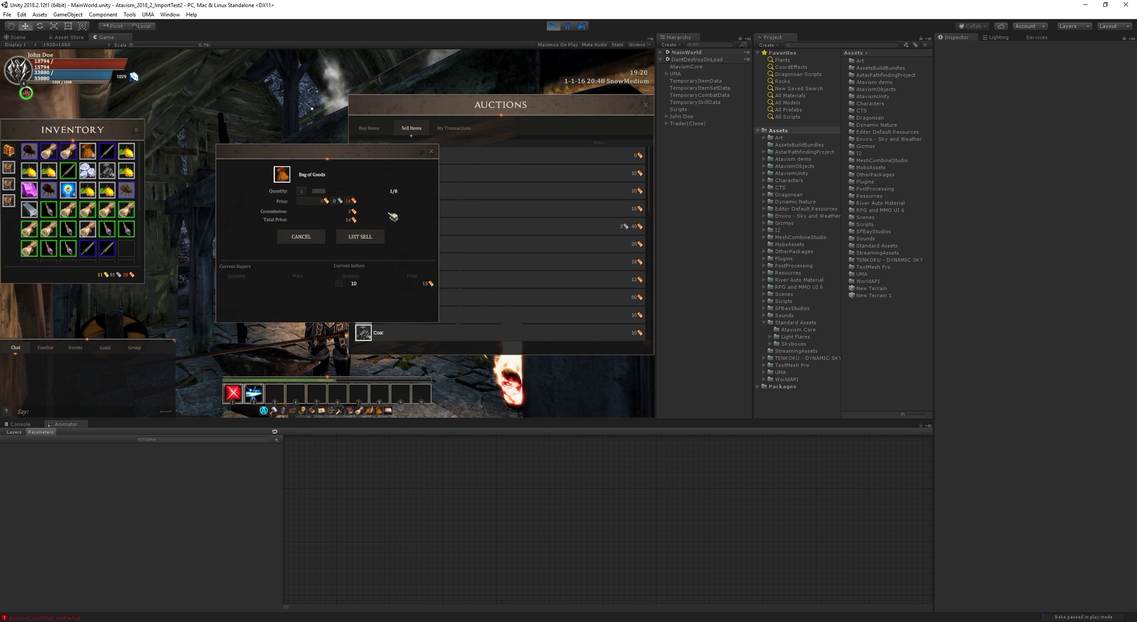
{"action": "left_click", "coordinate": [368, 238]}
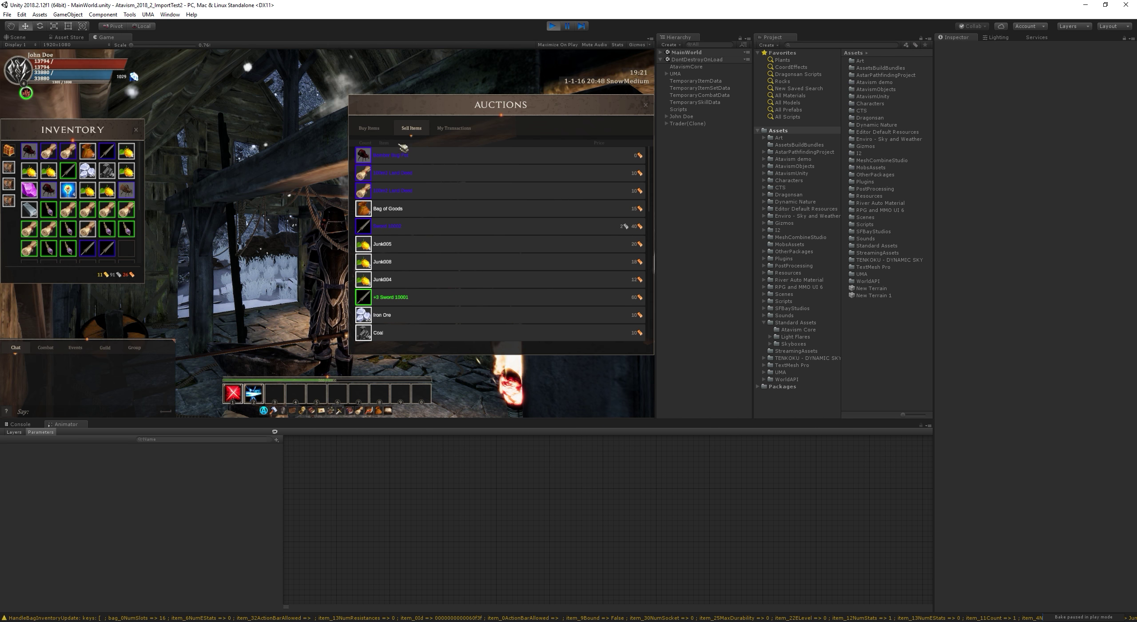
Step: Preview buying 5 and 3 Bags of Goods across the current sellers' offers, and close the purchase window without buying
{"action": "left_click", "coordinate": [382, 132]}
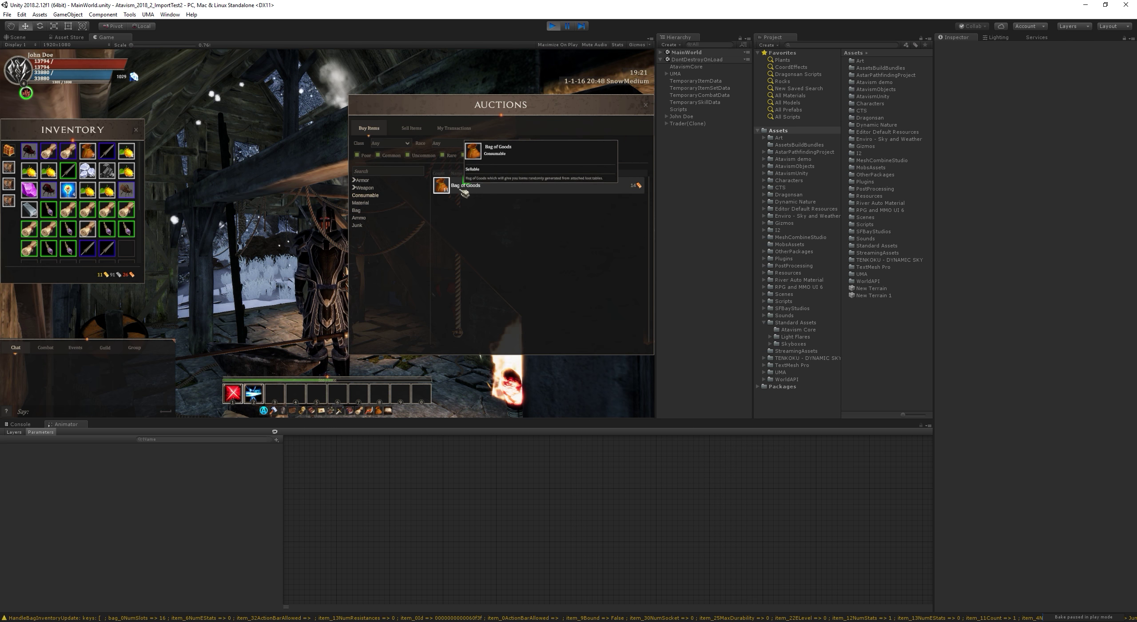
{"action": "left_click", "coordinate": [507, 188]}
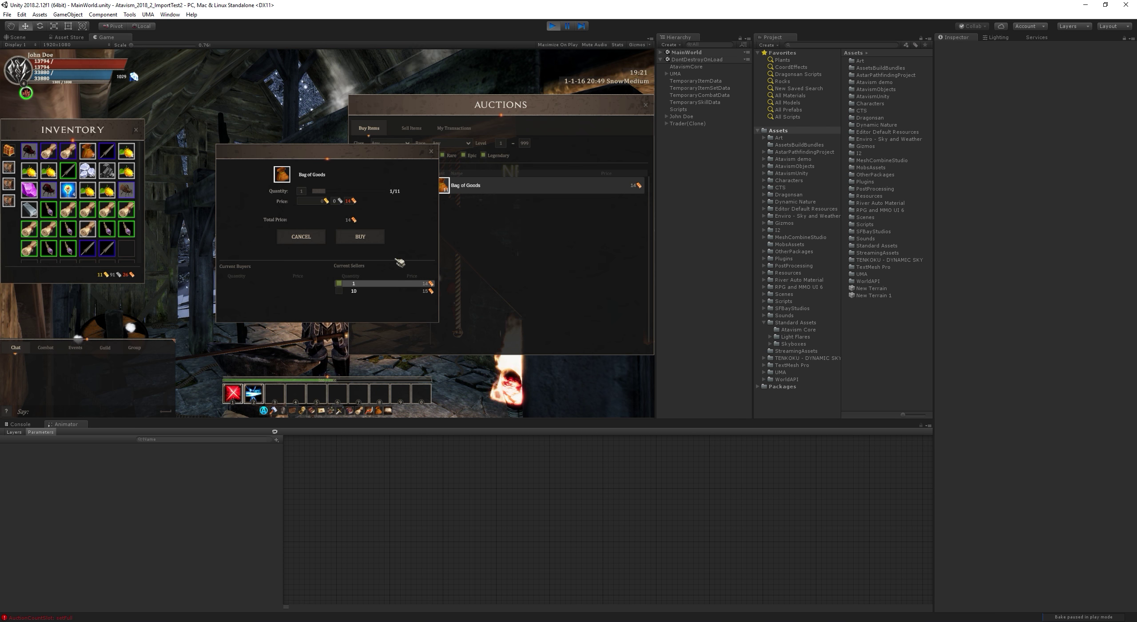
{"action": "left_click", "coordinate": [334, 192]}
{"action": "left_click_drag", "start_coordinate": [336, 196], "coordinate": [350, 195]}
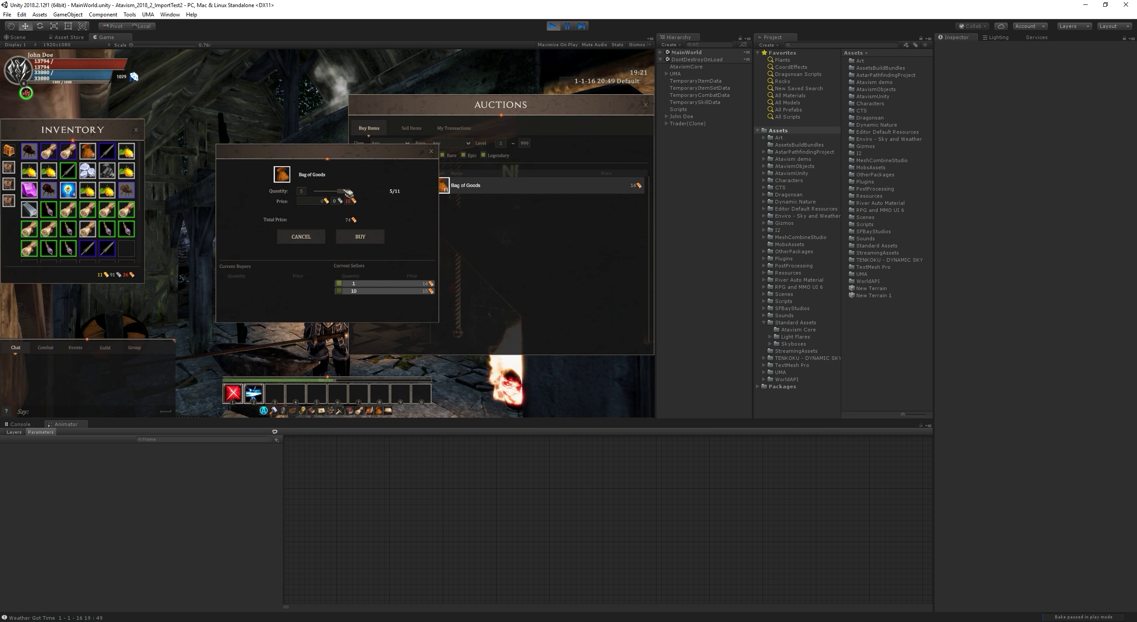
{"action": "left_click_drag", "start_coordinate": [347, 192], "coordinate": [339, 196]}
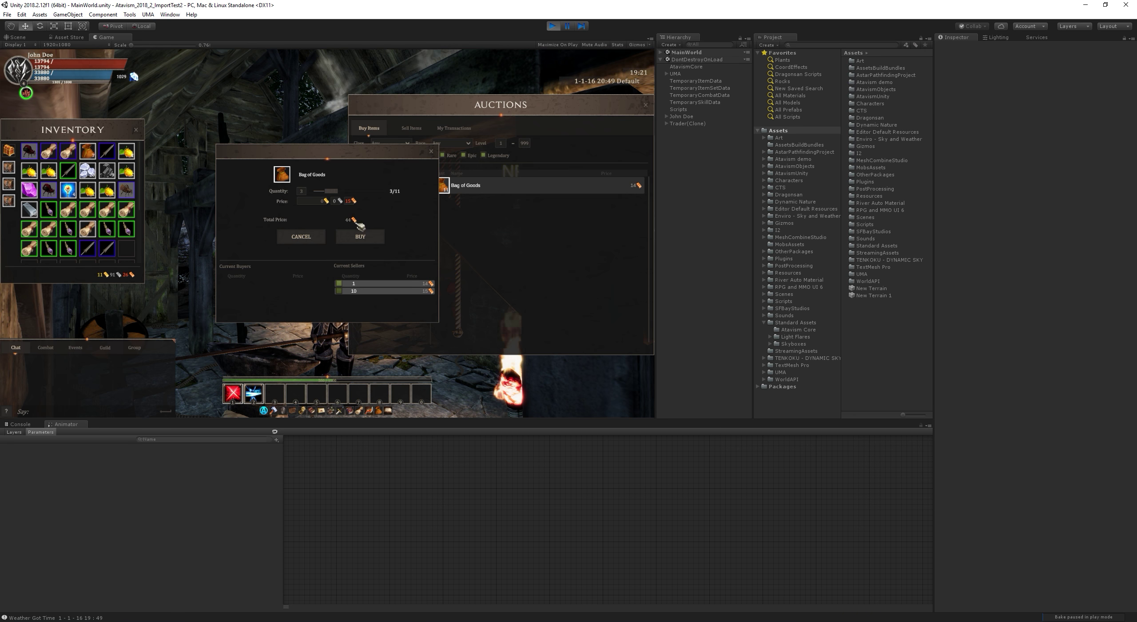
{"action": "left_click", "coordinate": [430, 151]}
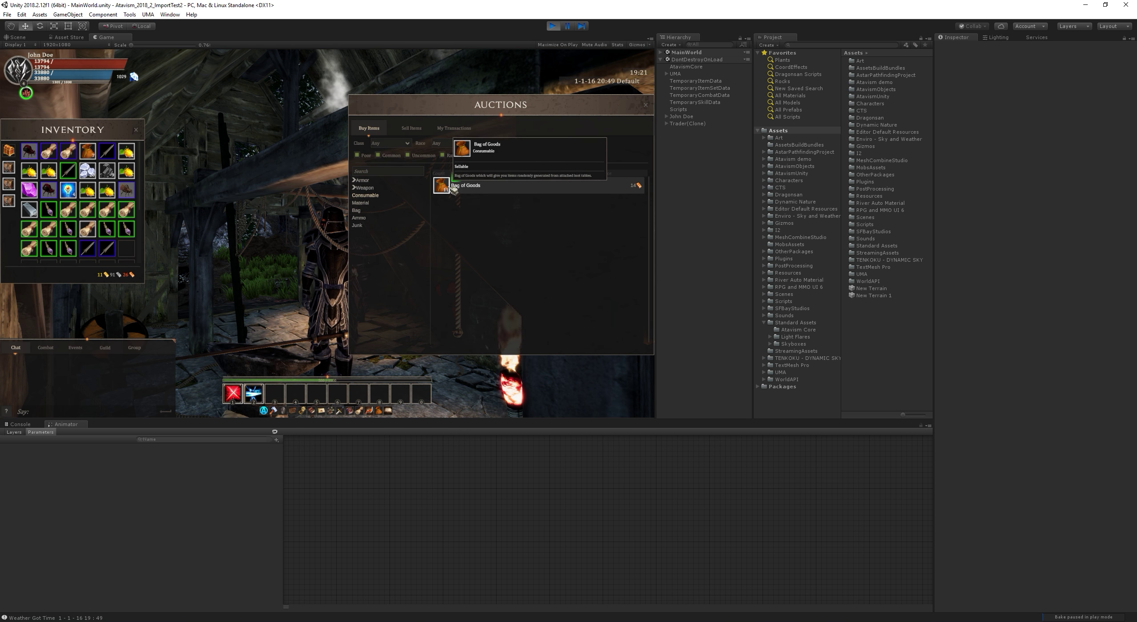
Step: Place a buy order for 20 Bags of Goods at a price of 10 copper coins each
{"action": "left_click", "coordinate": [437, 192]}
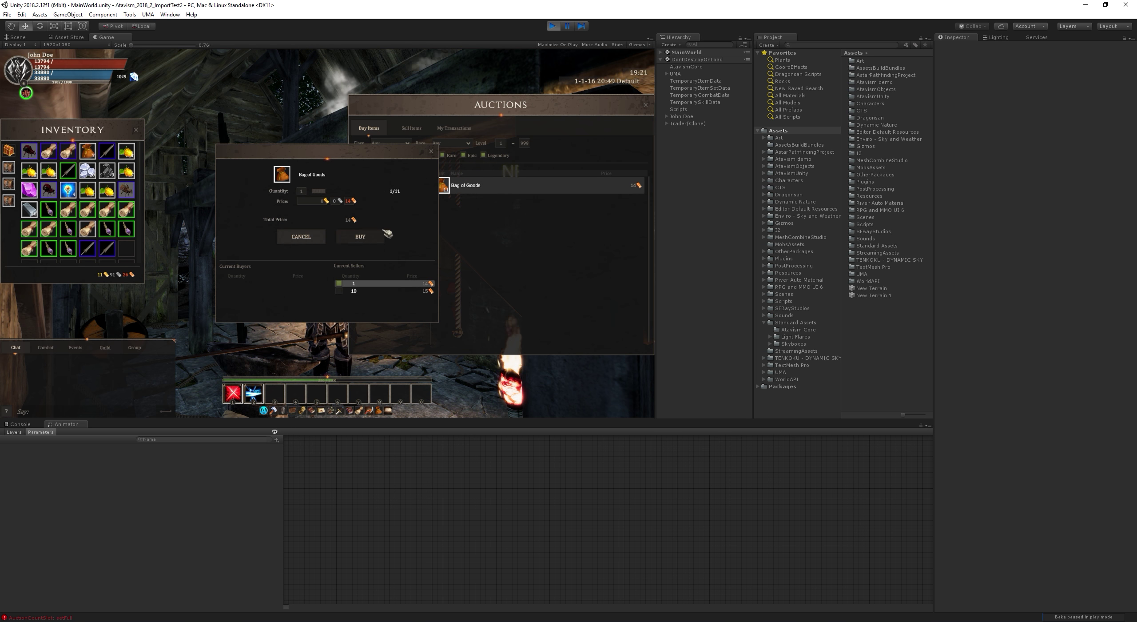
{"action": "left_click", "coordinate": [349, 201]}
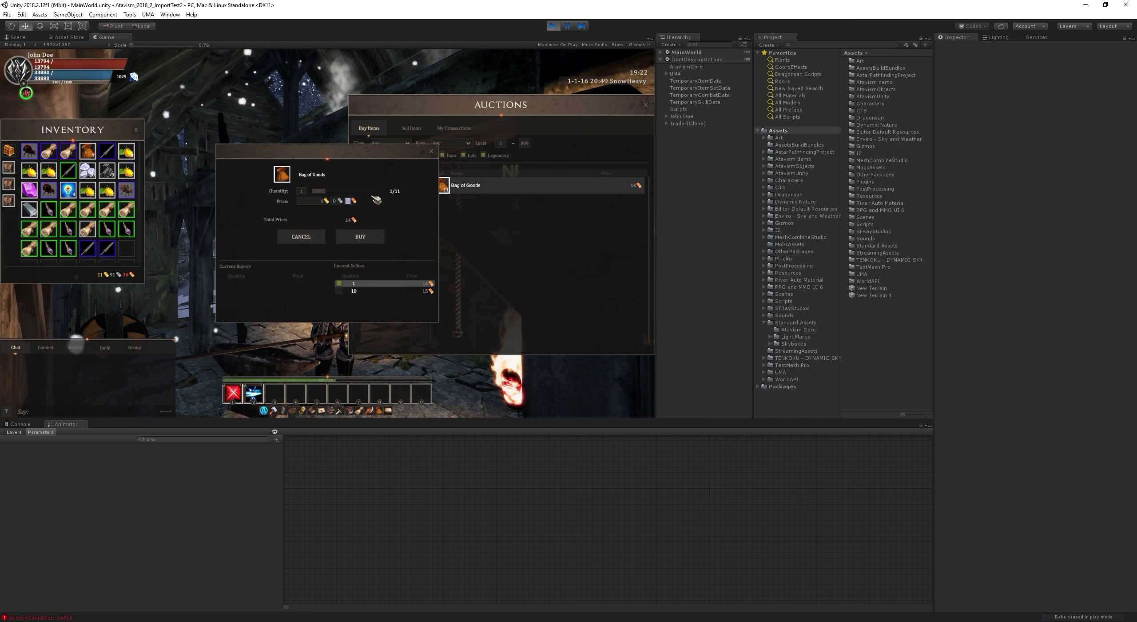
{"action": "type", "text": "10"}
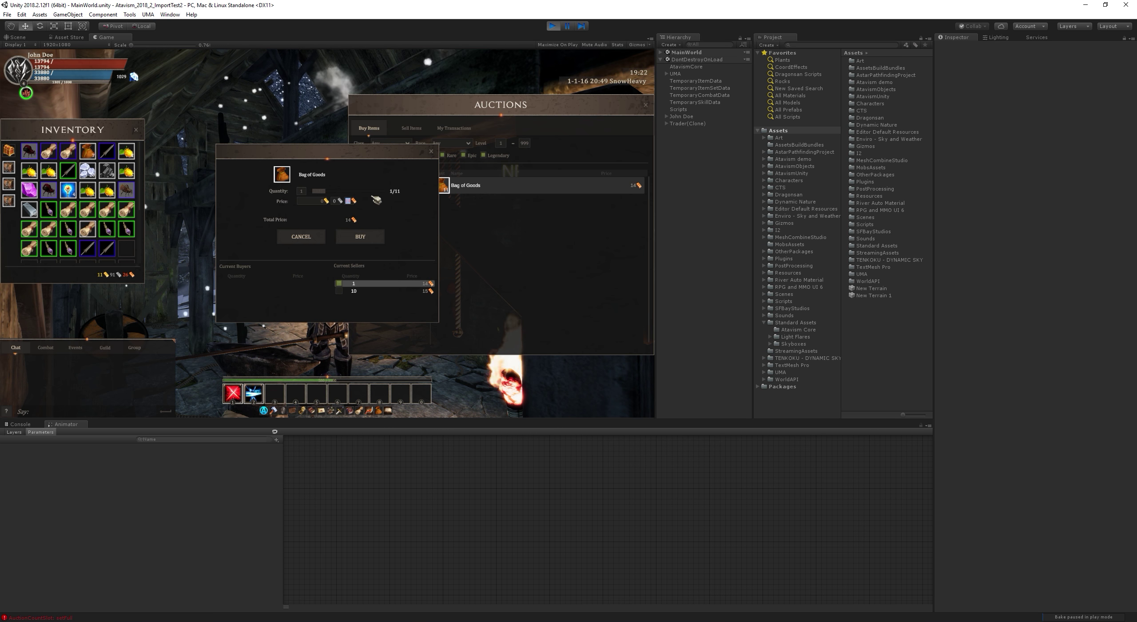
{"action": "left_click", "coordinate": [386, 209]}
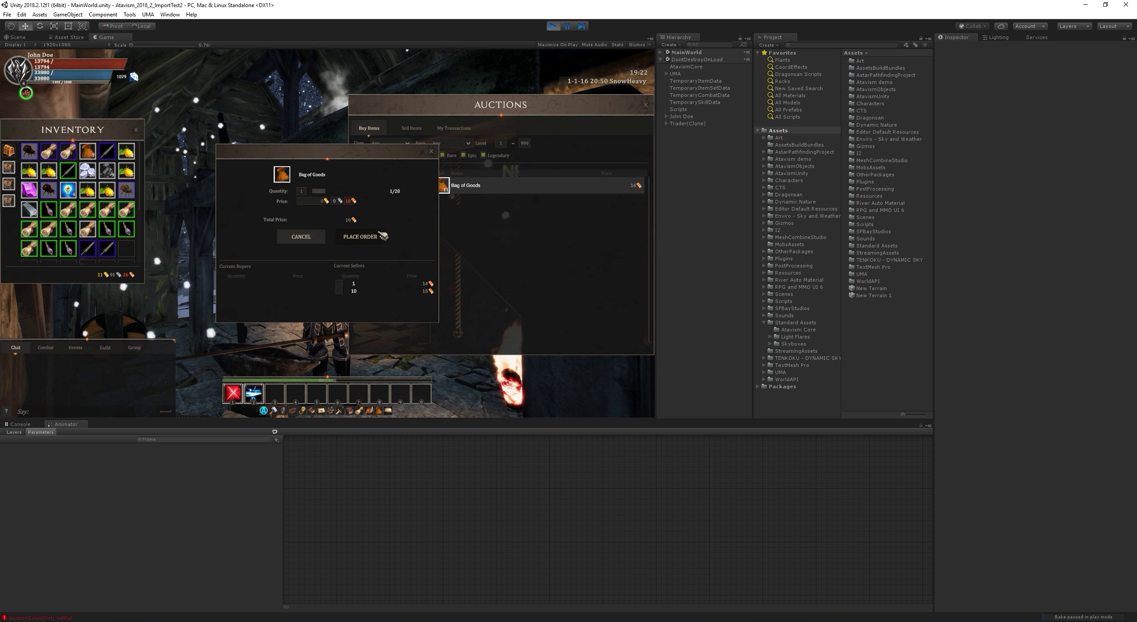
{"action": "left_click", "coordinate": [330, 192]}
{"action": "left_click_drag", "start_coordinate": [332, 194], "coordinate": [389, 196]}
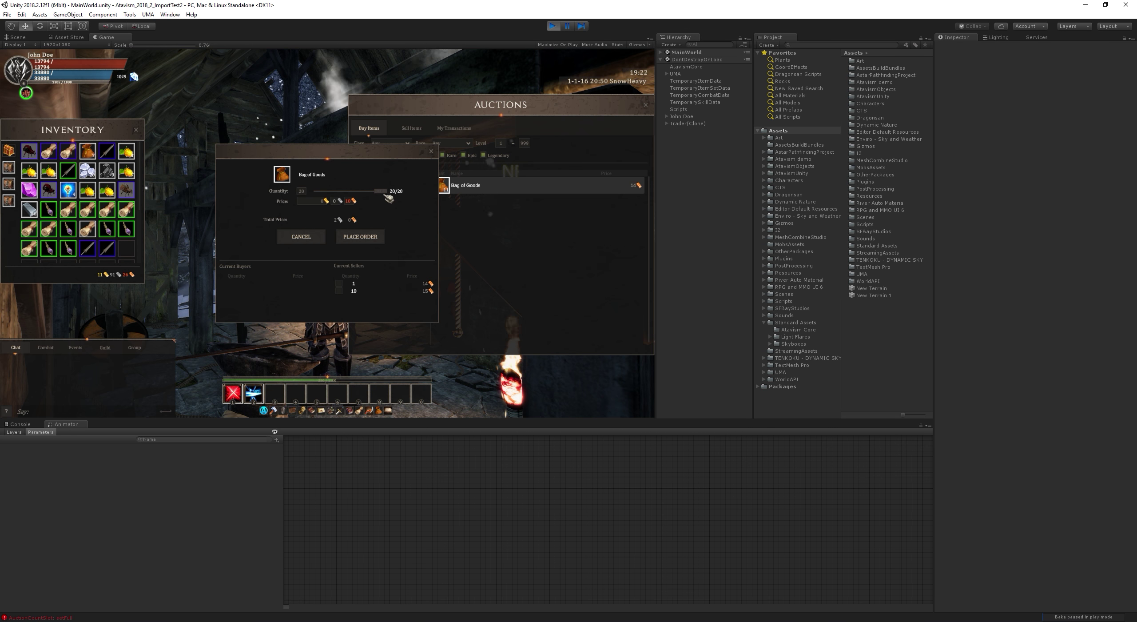
{"action": "mouse_move", "coordinate": [282, 176]}
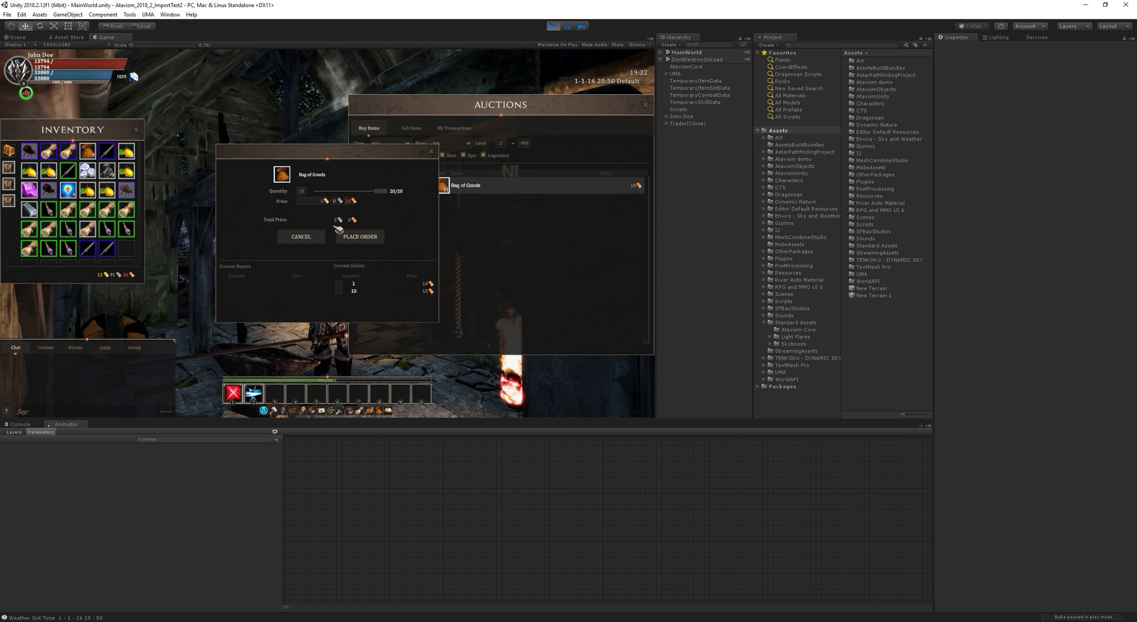
{"action": "left_click", "coordinate": [343, 236]}
Step: Check the current buyers and sellers of the Bag of Goods in its purchase window, and cancel the purchase
{"action": "mouse_move", "coordinate": [446, 187]}
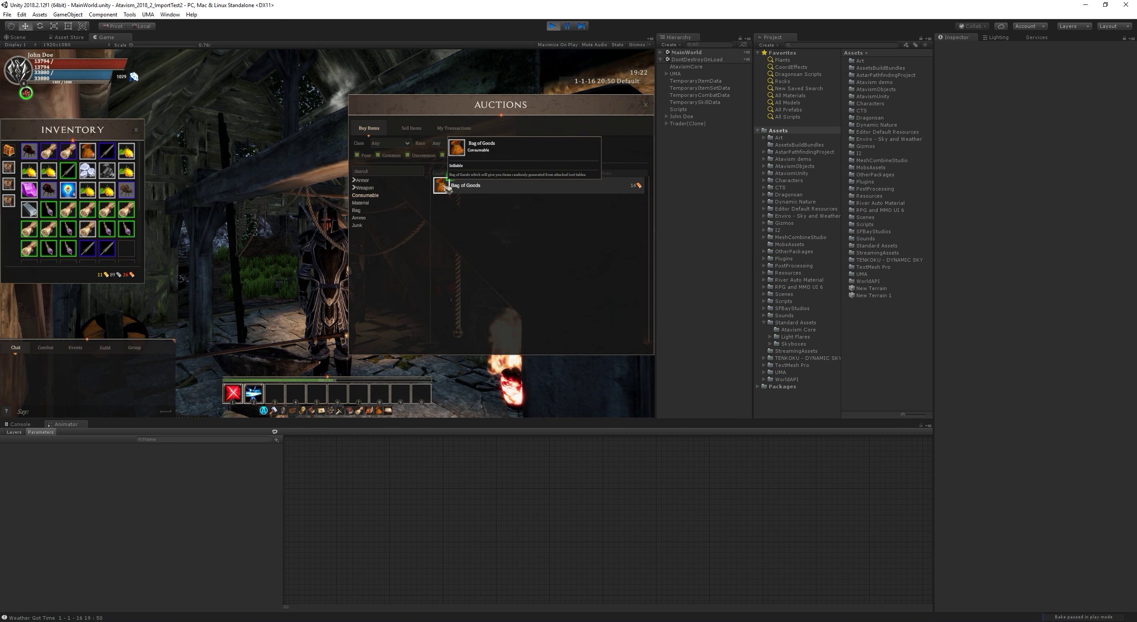
{"action": "left_click", "coordinate": [446, 187]}
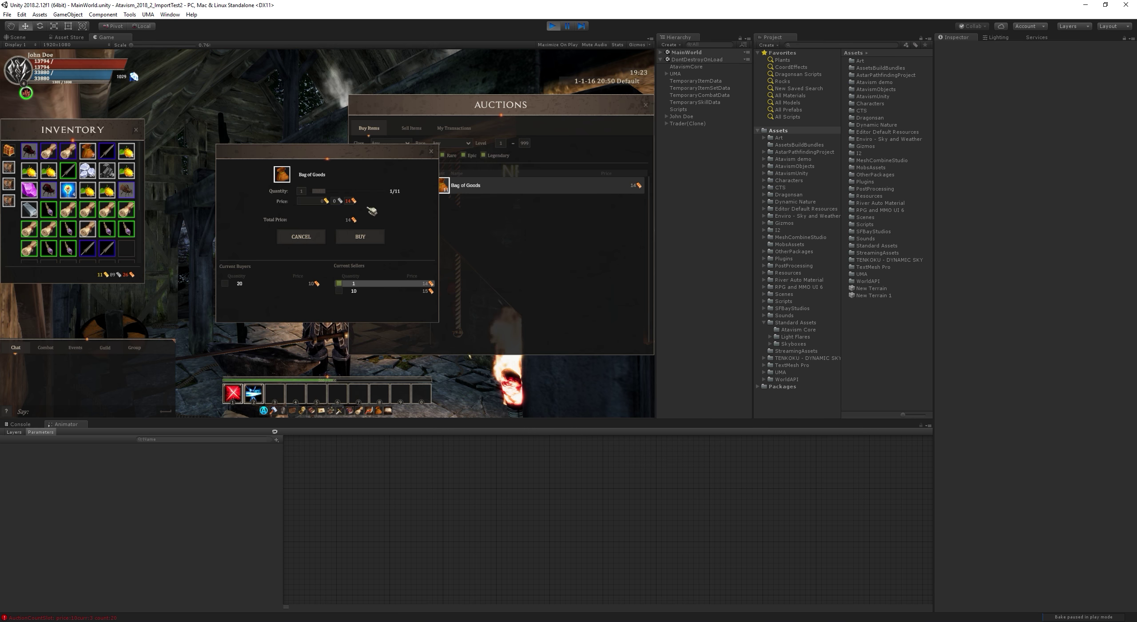
{"action": "left_click", "coordinate": [348, 201]}
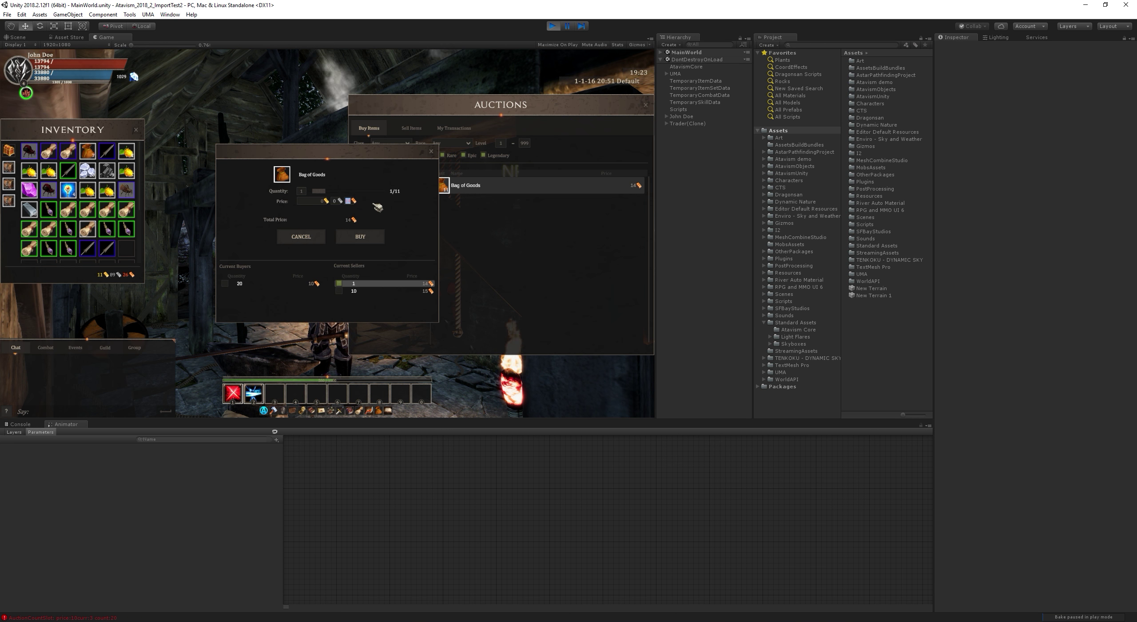
{"action": "left_click", "coordinate": [301, 237]}
Step: List 5 Bags of Goods for sale at 12 copper coins each and check the item's current buyers and sellers
{"action": "left_click", "coordinate": [411, 128]}
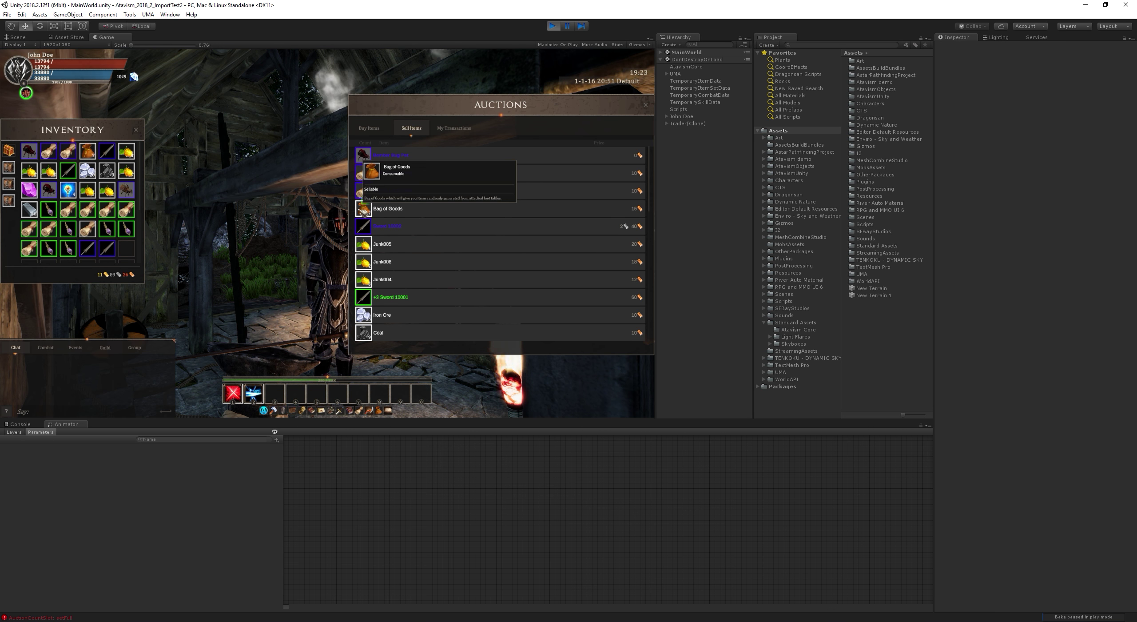
{"action": "left_click", "coordinate": [364, 172]}
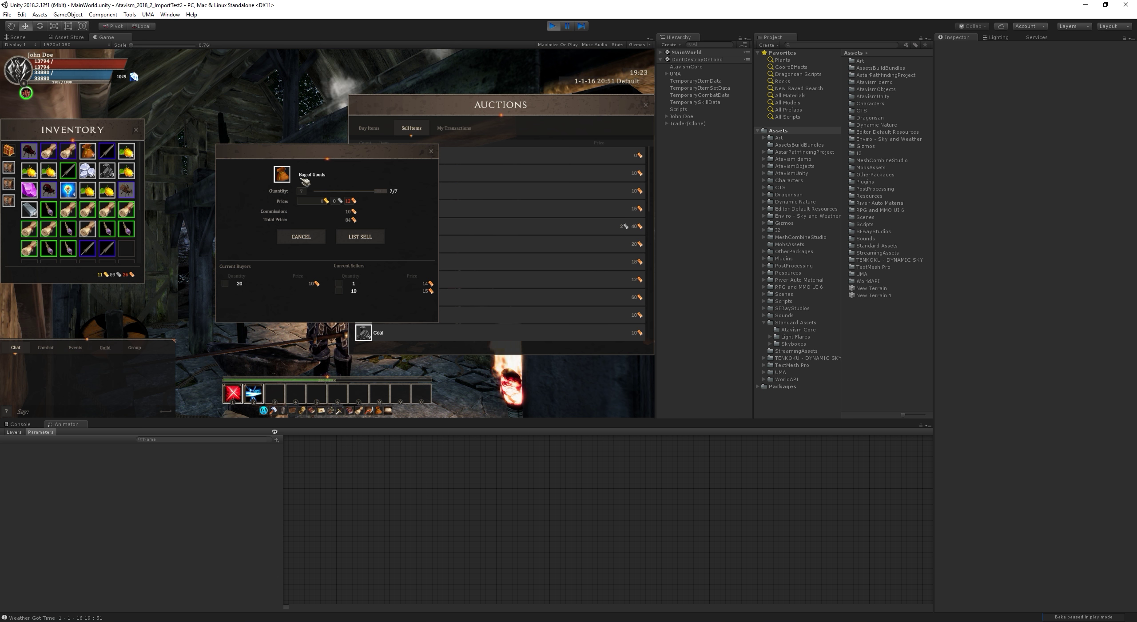
{"action": "mouse_move", "coordinate": [289, 176]}
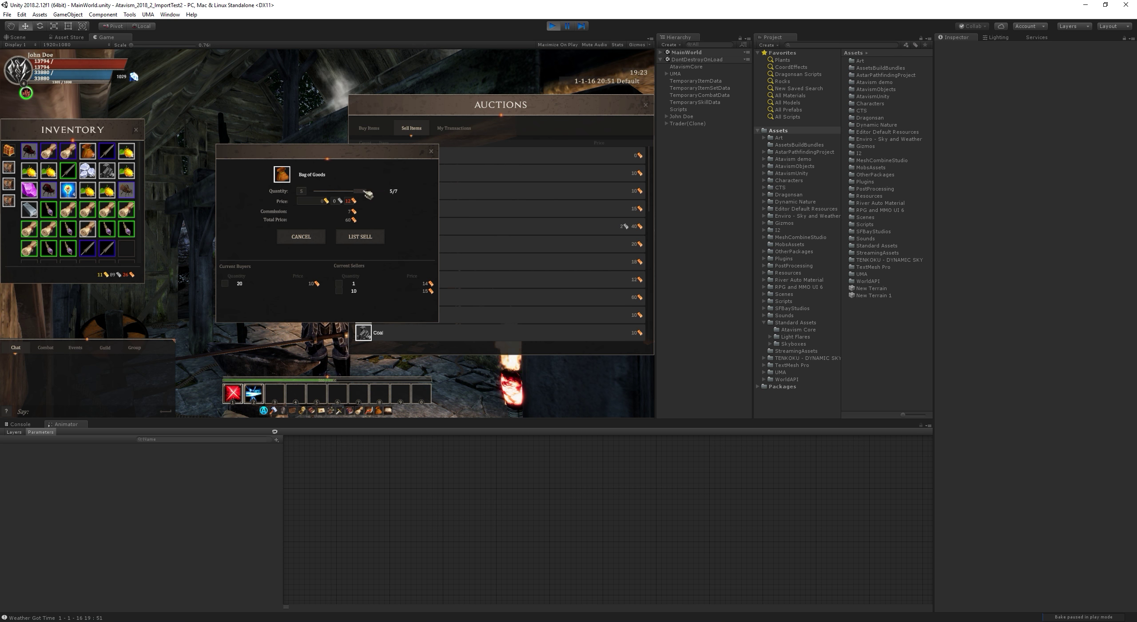
{"action": "left_click", "coordinate": [369, 238]}
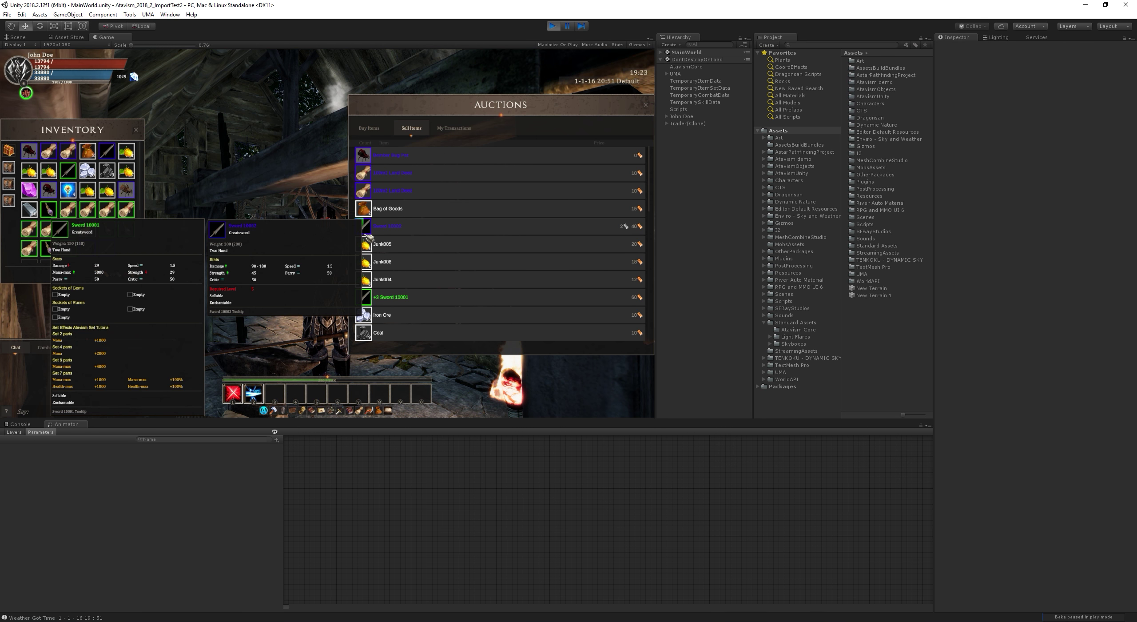
{"action": "left_click", "coordinate": [393, 210]}
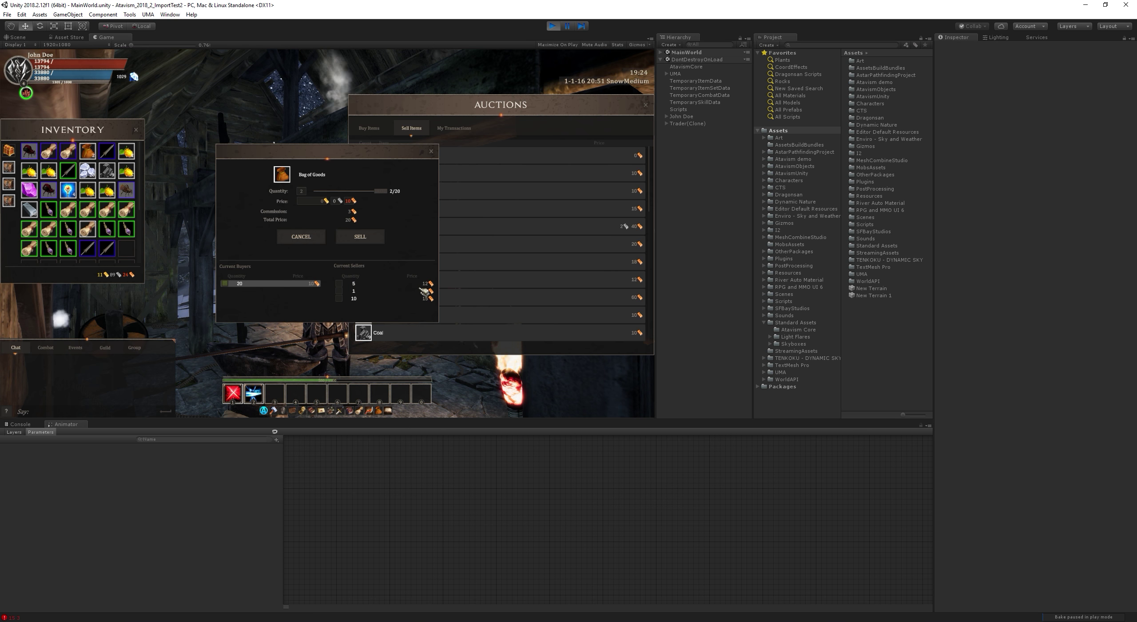
{"action": "left_click", "coordinate": [430, 151]}
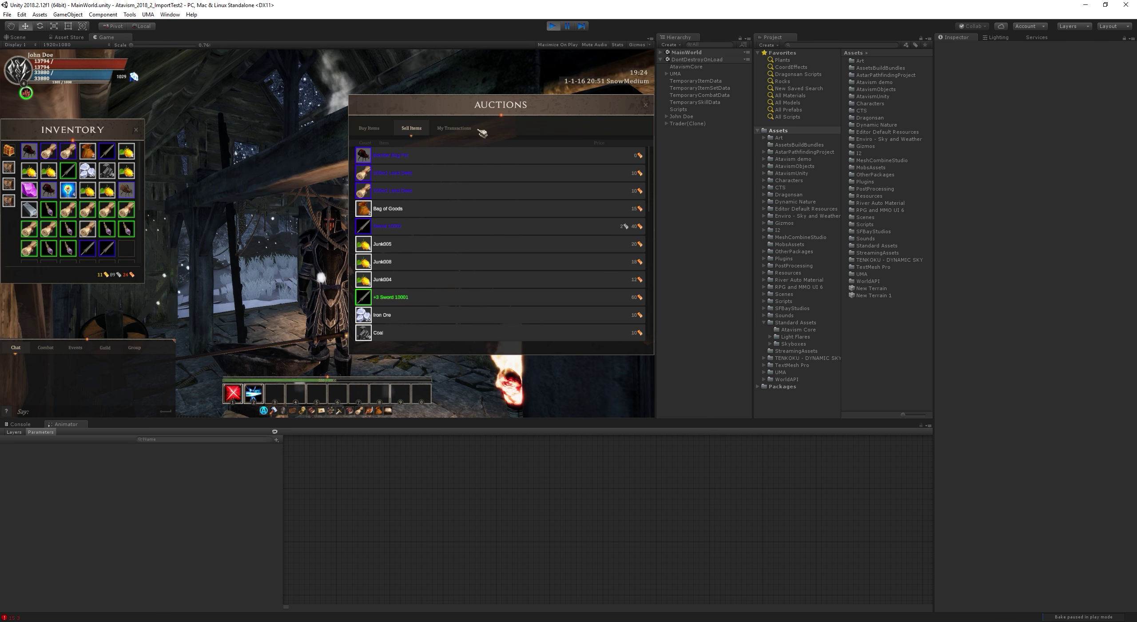
Step: Review the buying, selling, bought, sold and expired transactions, and look over the auction house's buyable and sellable items
{"action": "left_click", "coordinate": [462, 129]}
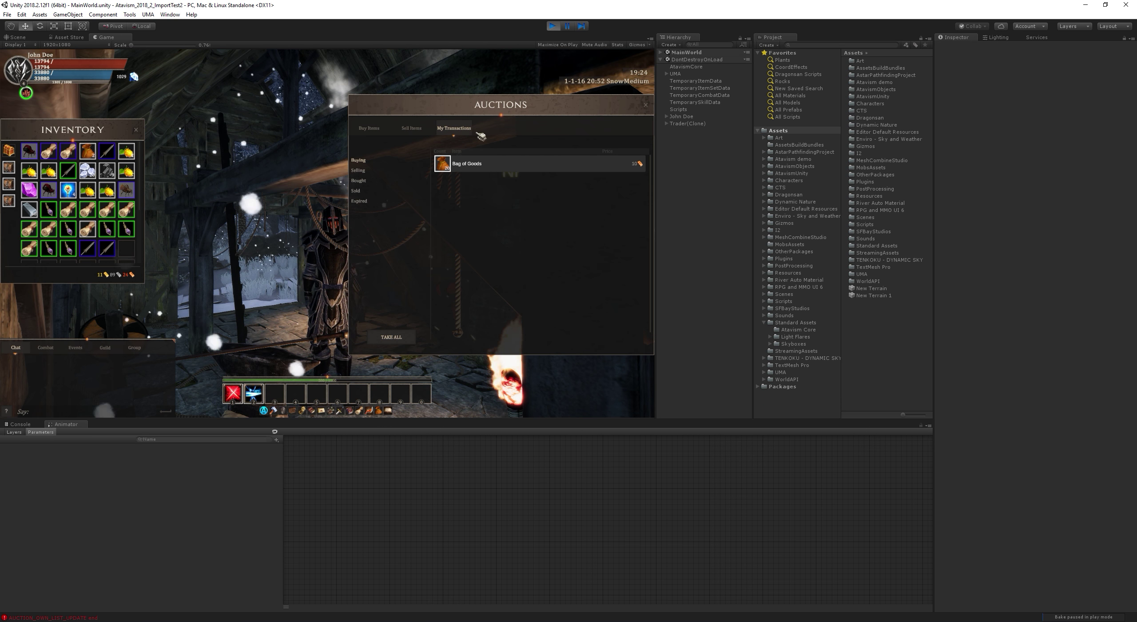
{"action": "mouse_move", "coordinate": [464, 171]}
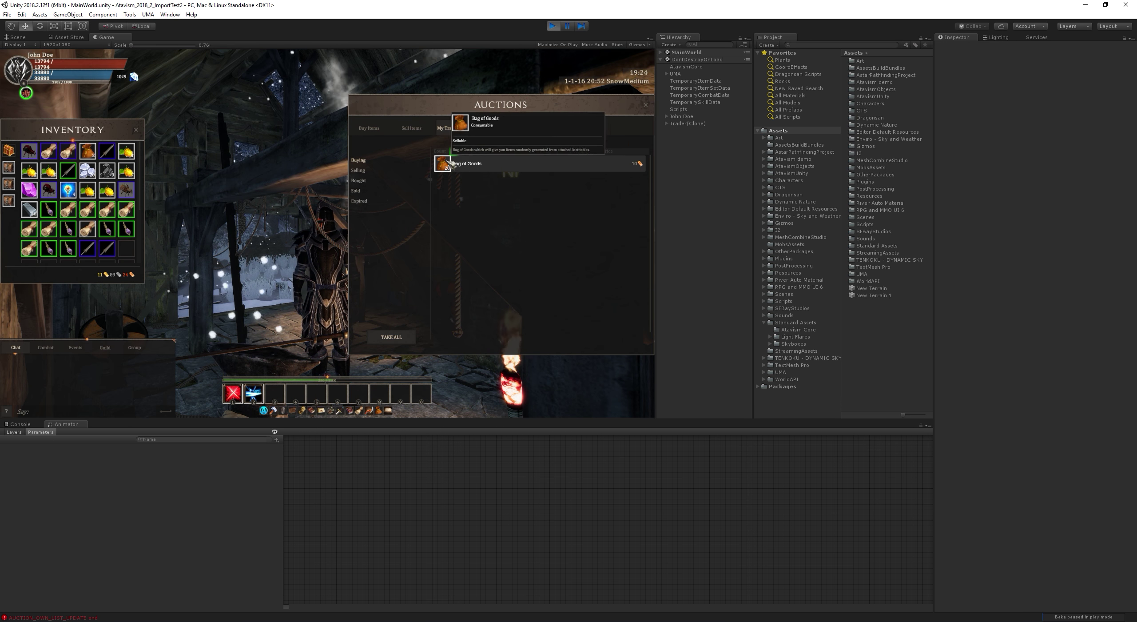
{"action": "left_click", "coordinate": [367, 171]}
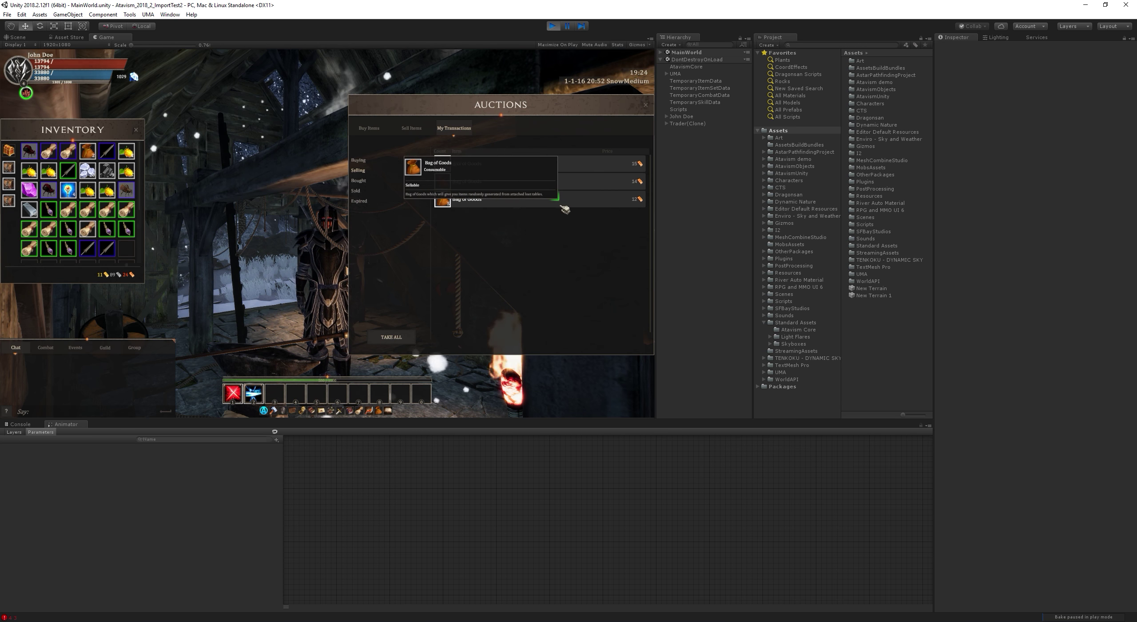
{"action": "left_click", "coordinate": [361, 181]}
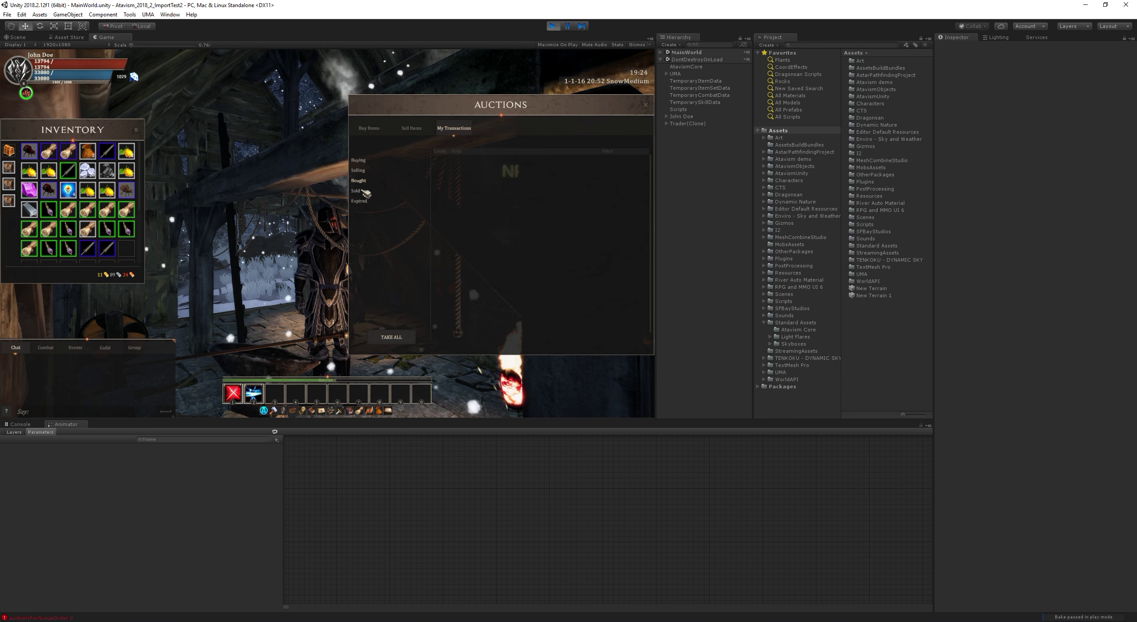
{"action": "left_click", "coordinate": [357, 190]}
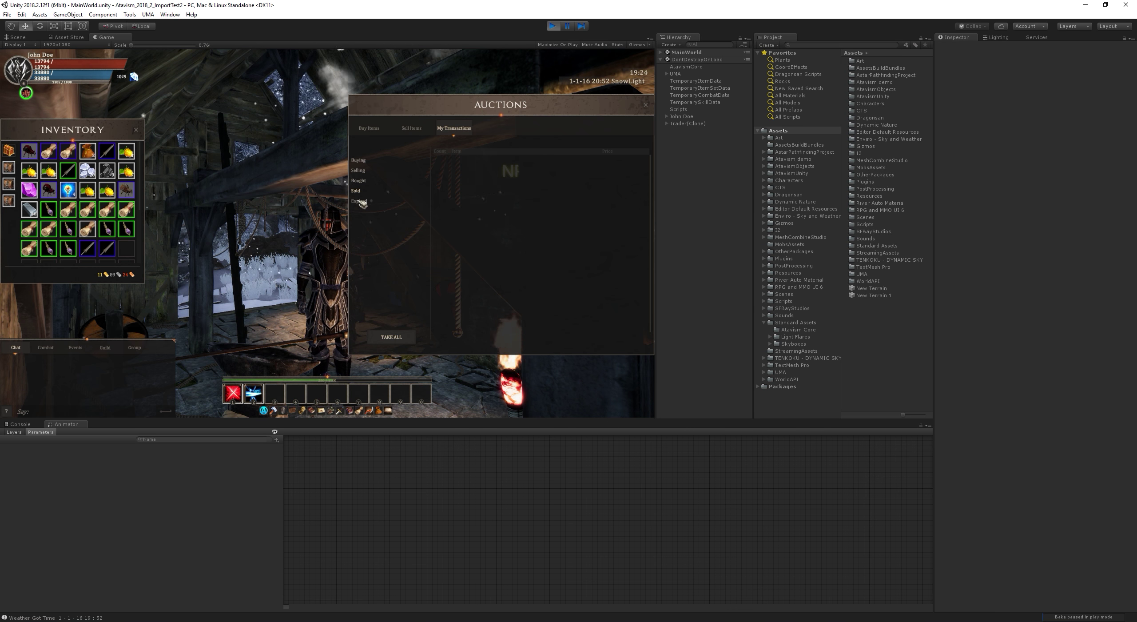
{"action": "left_click", "coordinate": [362, 201]}
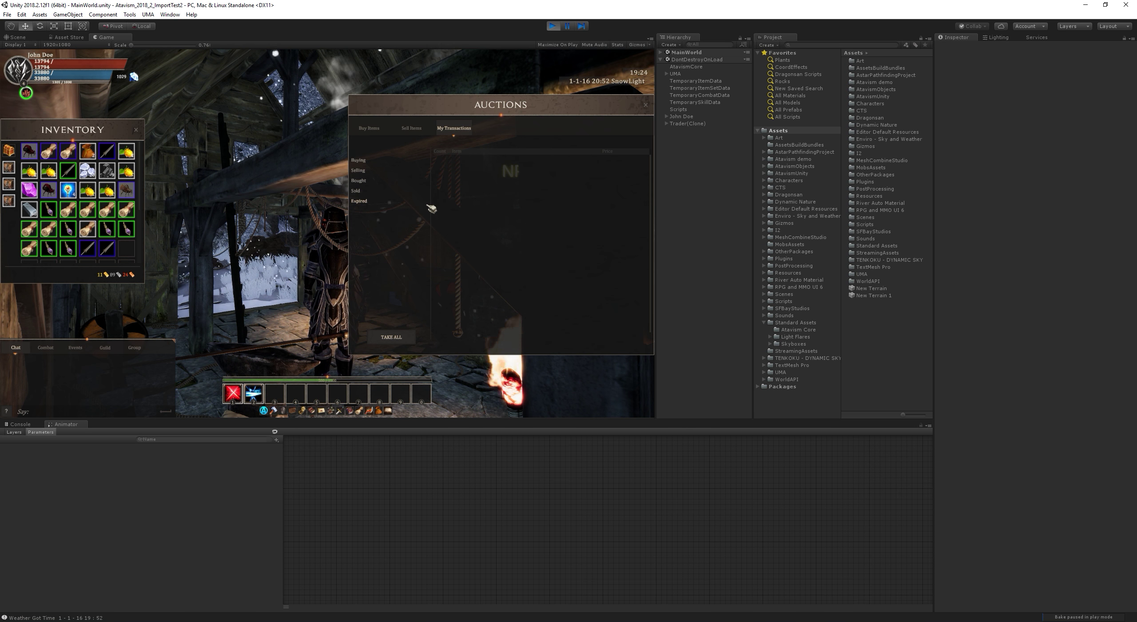
{"action": "left_click", "coordinate": [369, 128]}
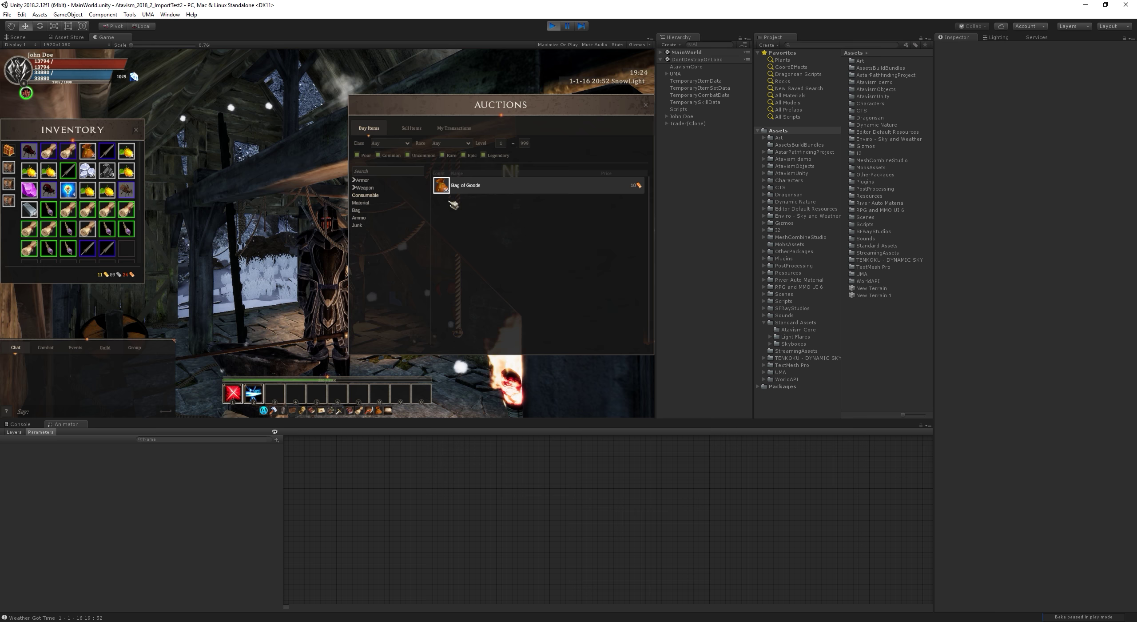
{"action": "left_click", "coordinate": [420, 128]}
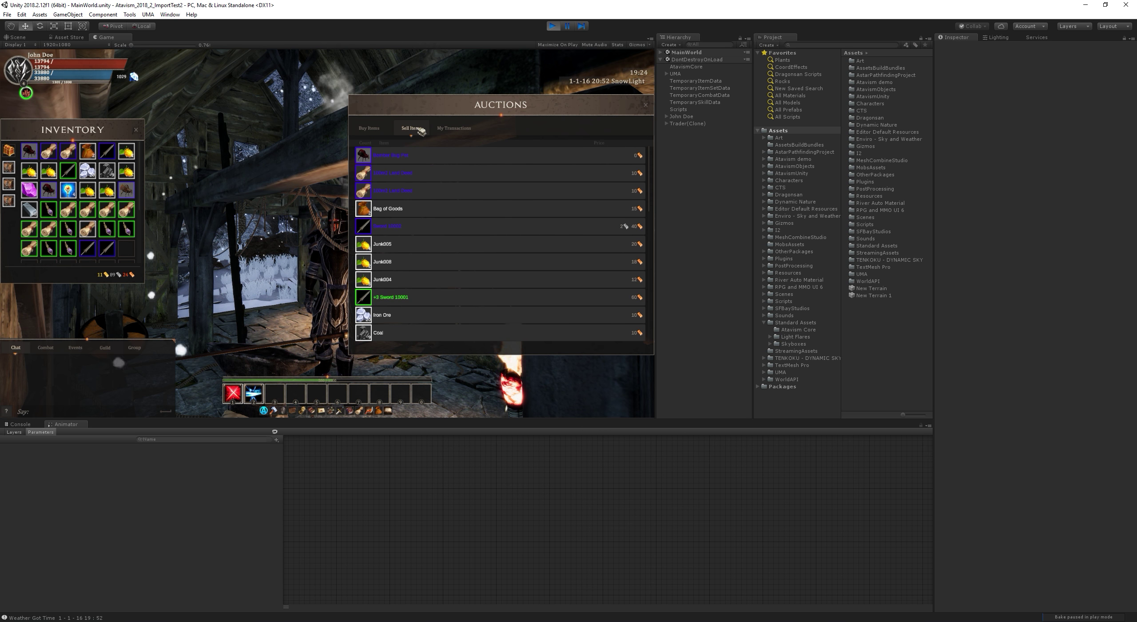
Step: Sell 1 Bag of Goods at 10 copper coins to the current buyer and recheck the item's current buyers and sellers
{"action": "left_click", "coordinate": [372, 210]}
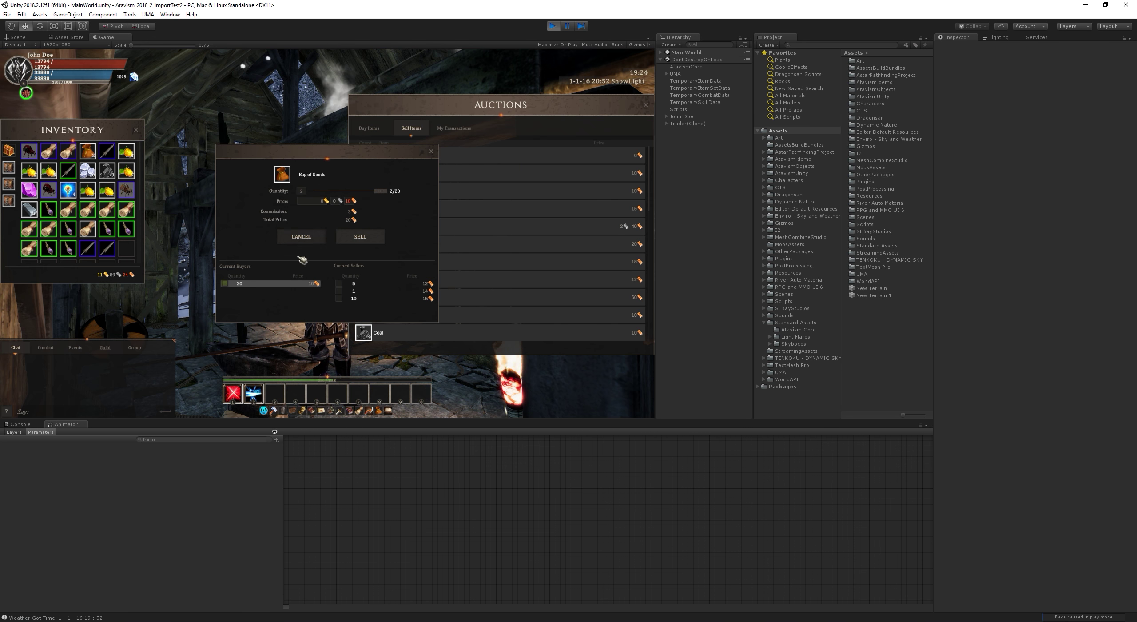
{"action": "left_click_drag", "start_coordinate": [381, 191], "coordinate": [320, 191]}
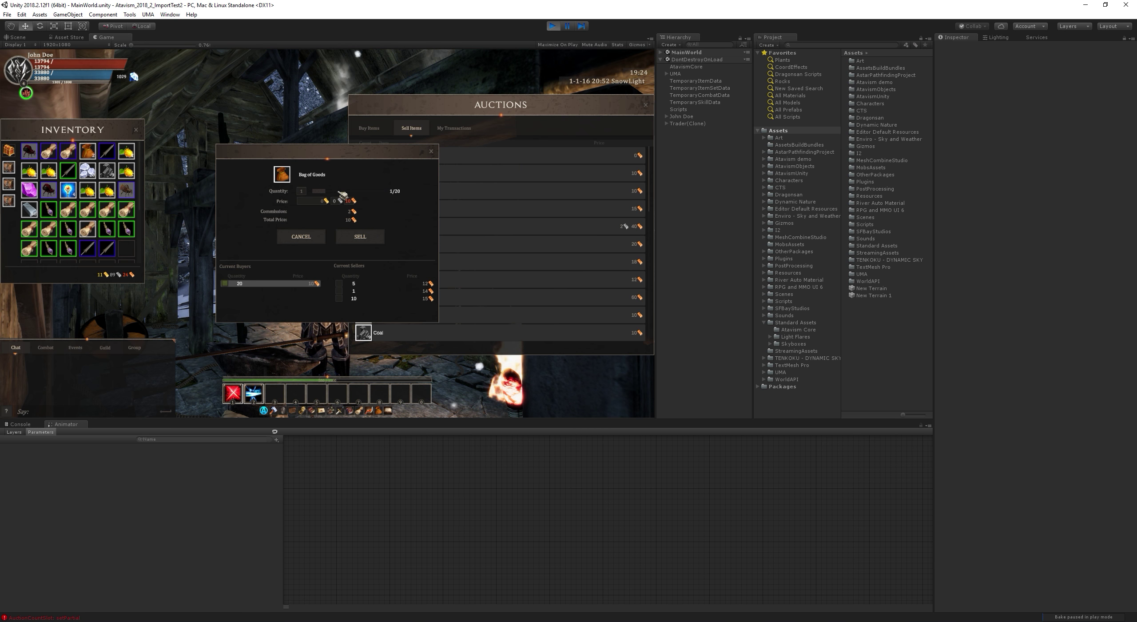
{"action": "left_click", "coordinate": [359, 236]}
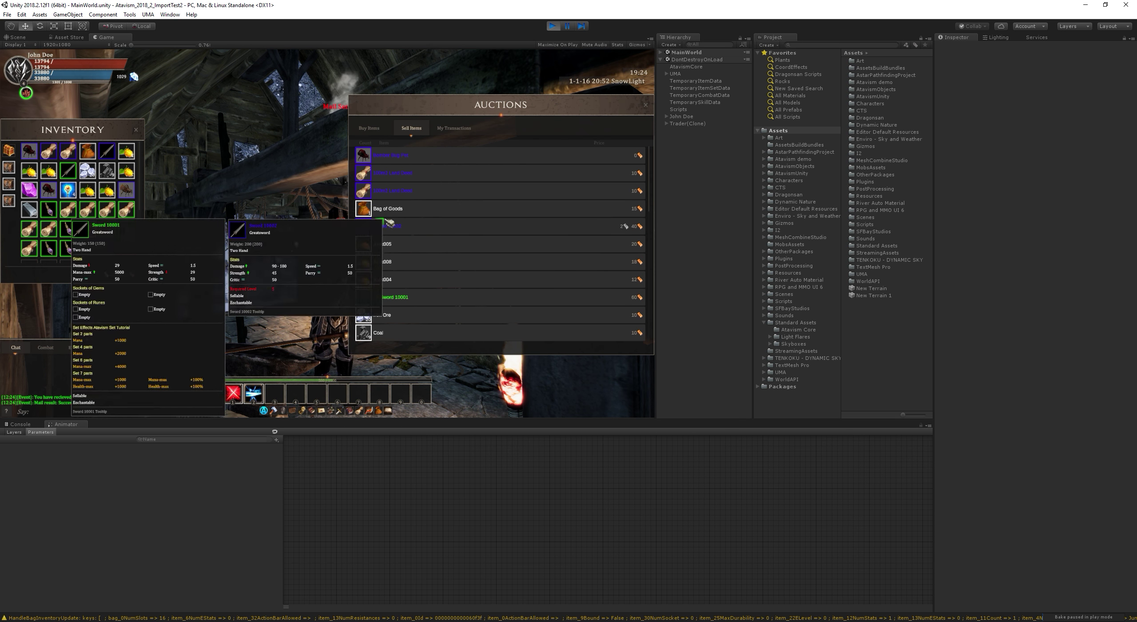
{"action": "left_click", "coordinate": [391, 215]}
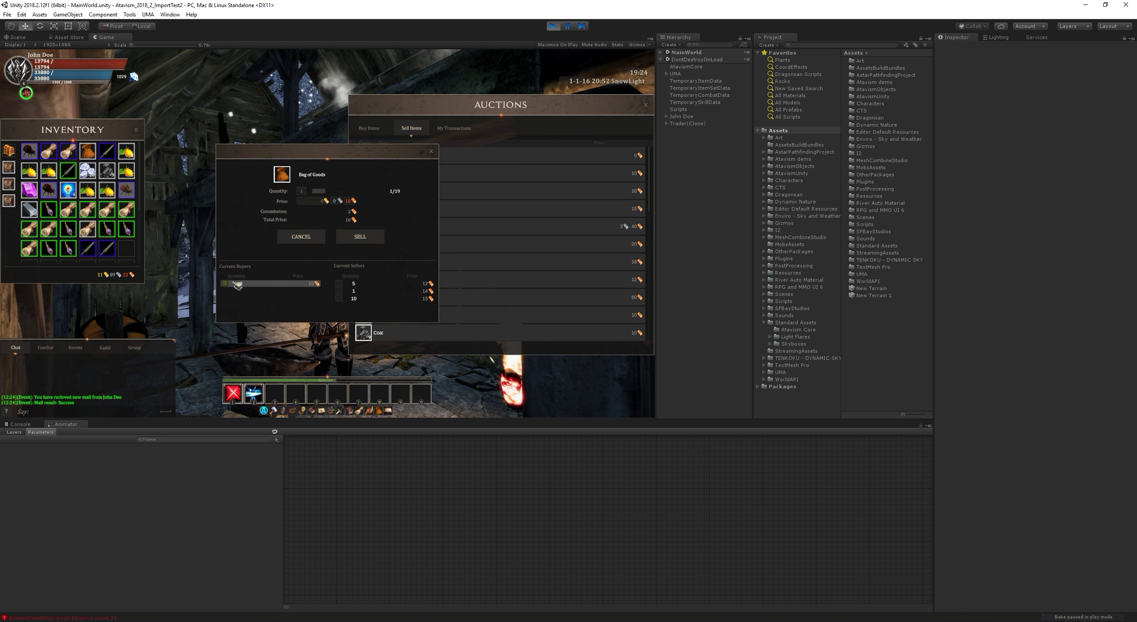
{"action": "left_click", "coordinate": [431, 151]}
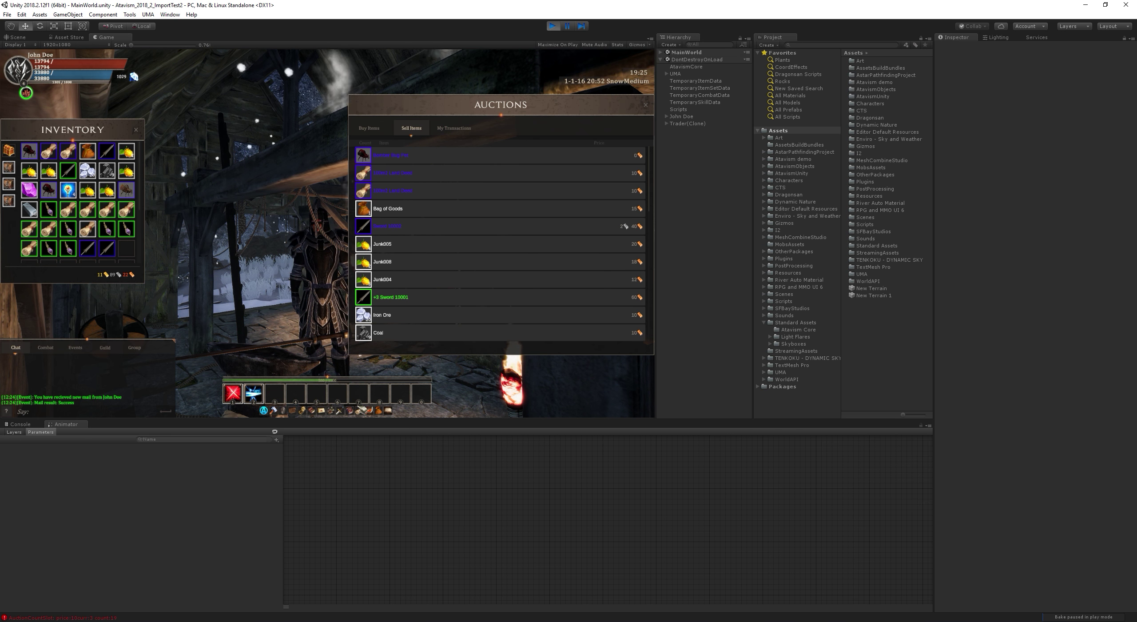
Step: Read the "Auction partial buy" message in the mailbox, and close the message and the mailbox
{"action": "left_click", "coordinate": [330, 410]}
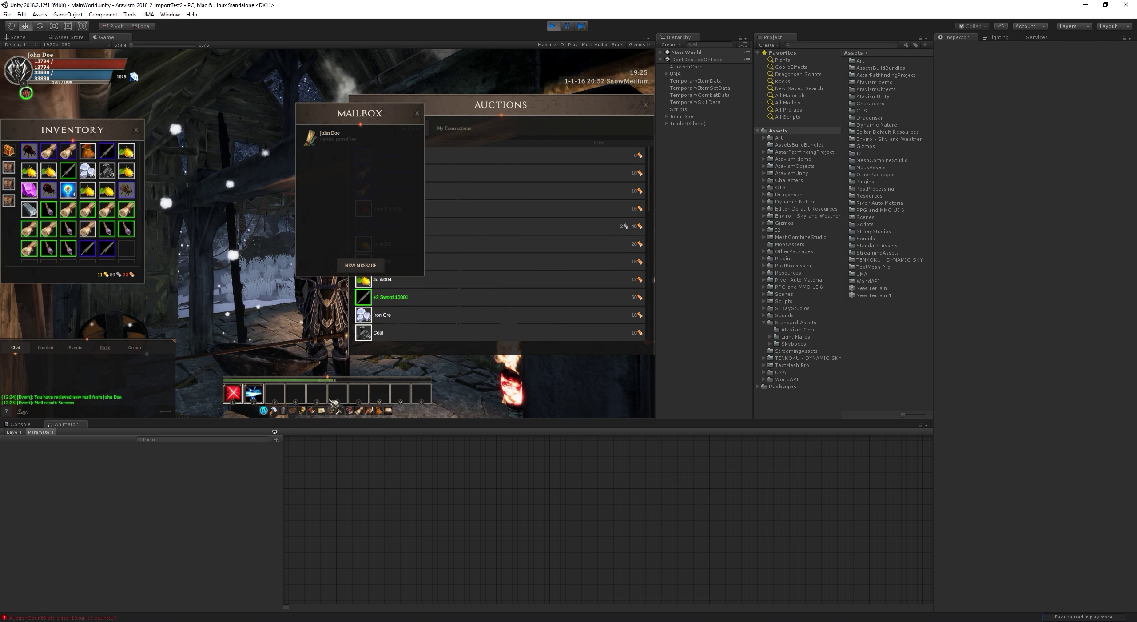
{"action": "left_click", "coordinate": [346, 140]}
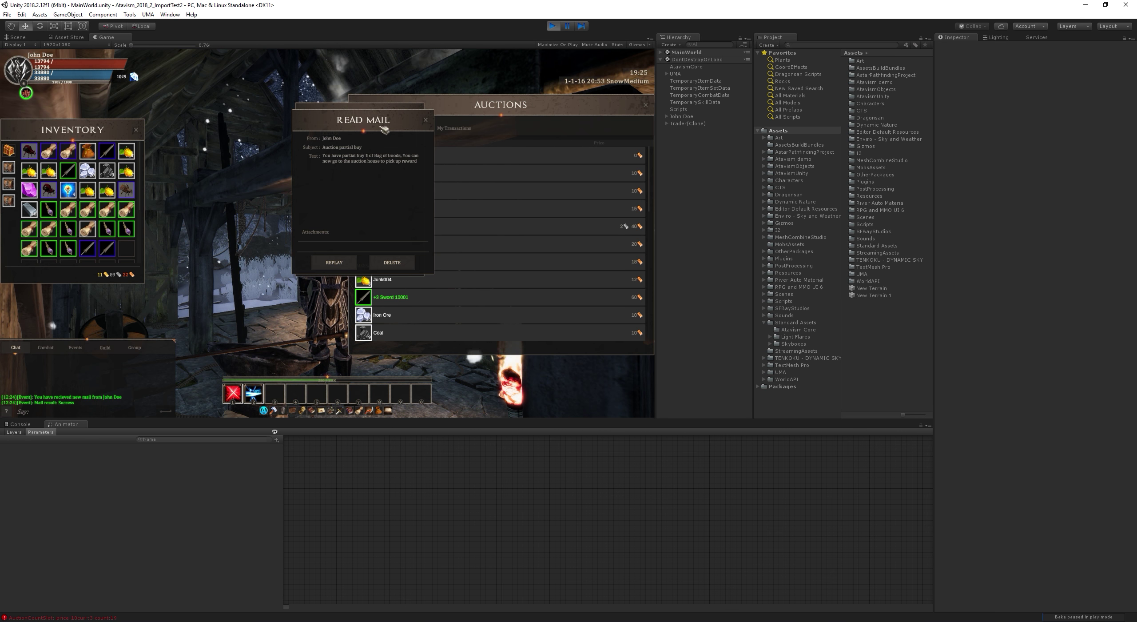
{"action": "left_click_drag", "start_coordinate": [405, 128], "coordinate": [420, 136]}
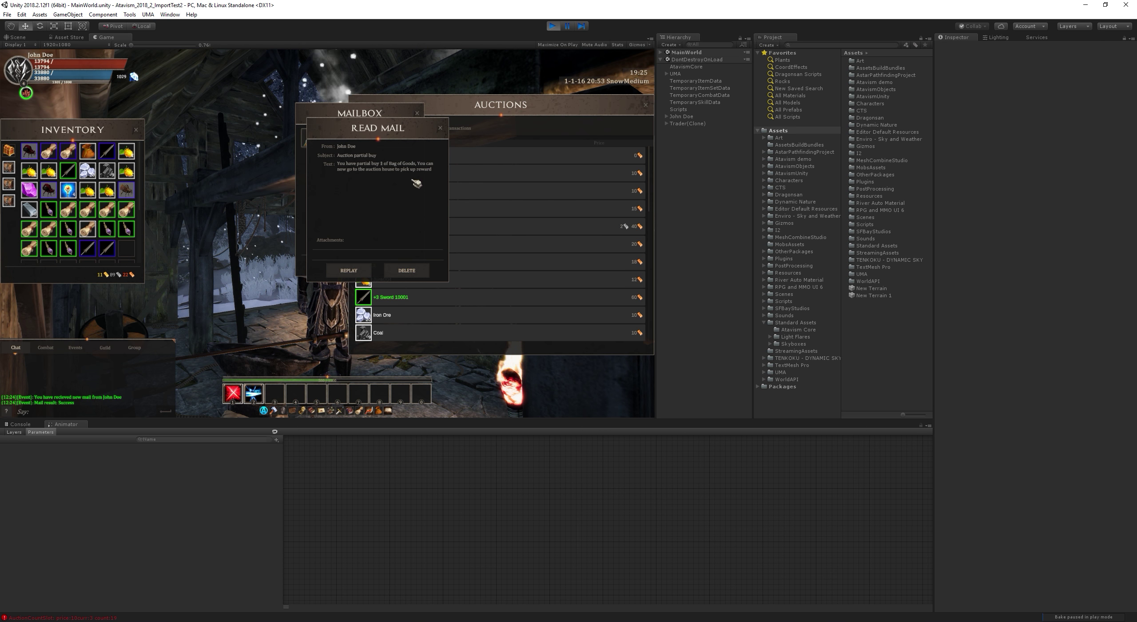
{"action": "left_click", "coordinate": [444, 129]}
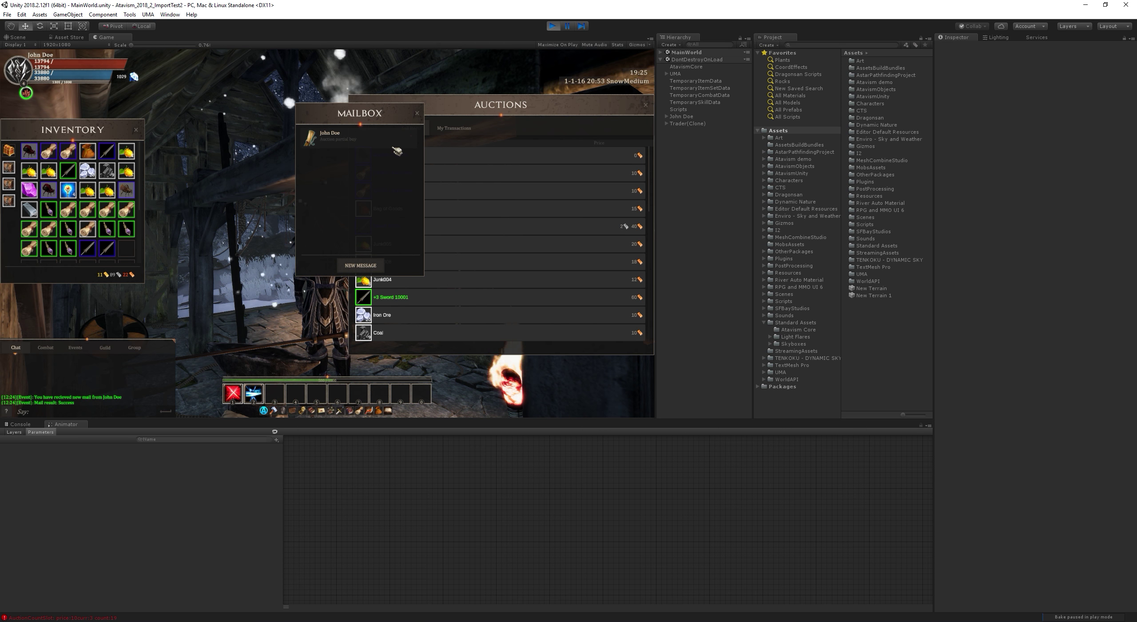
{"action": "left_click", "coordinate": [417, 113]}
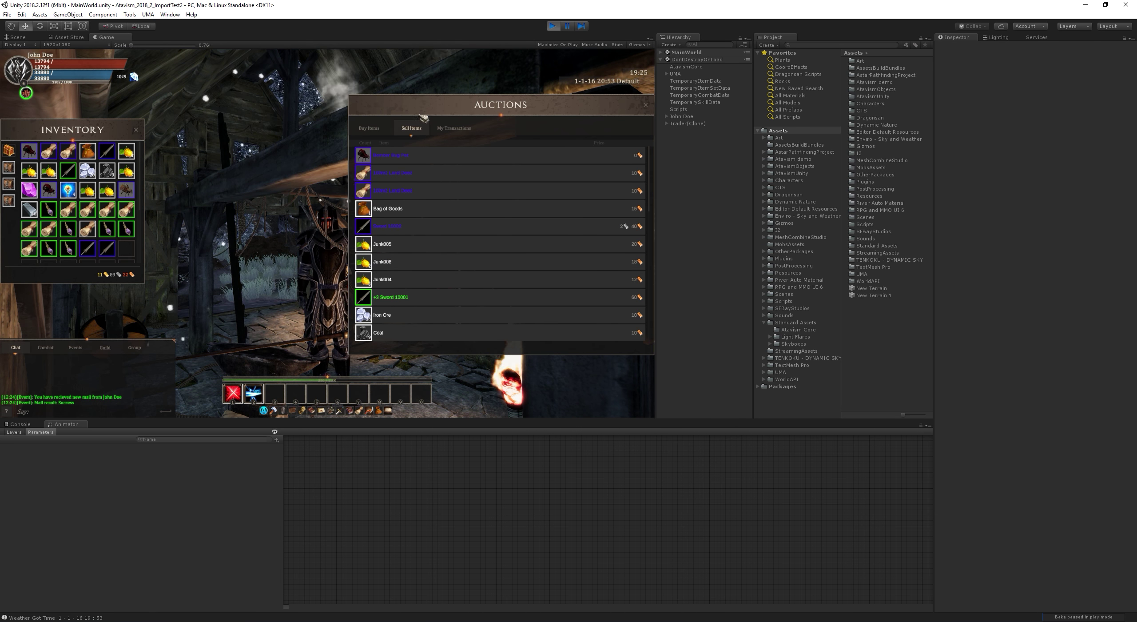
Step: Review the buying, sold and expired auction transactions
{"action": "left_click", "coordinate": [460, 130]}
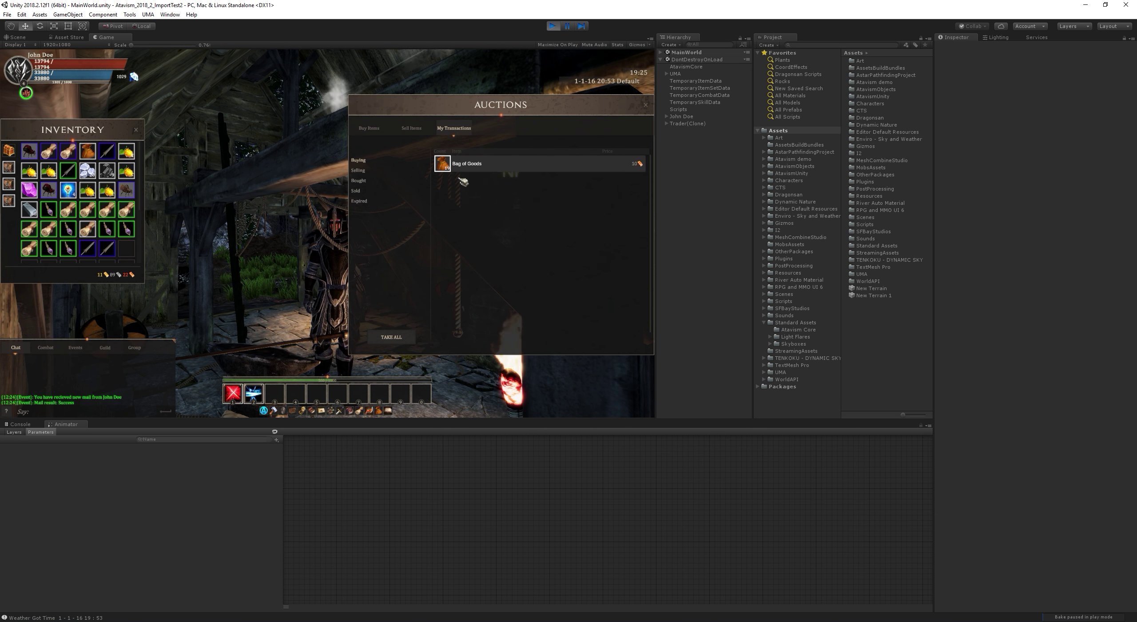
{"action": "mouse_move", "coordinate": [451, 175]}
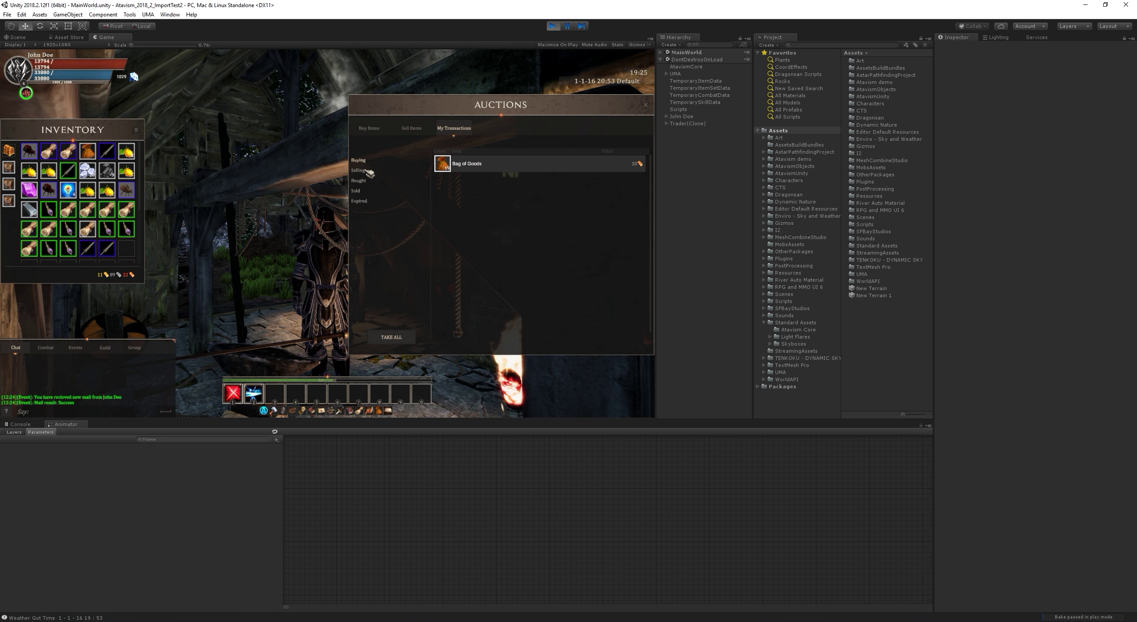
{"action": "left_click", "coordinate": [358, 191]}
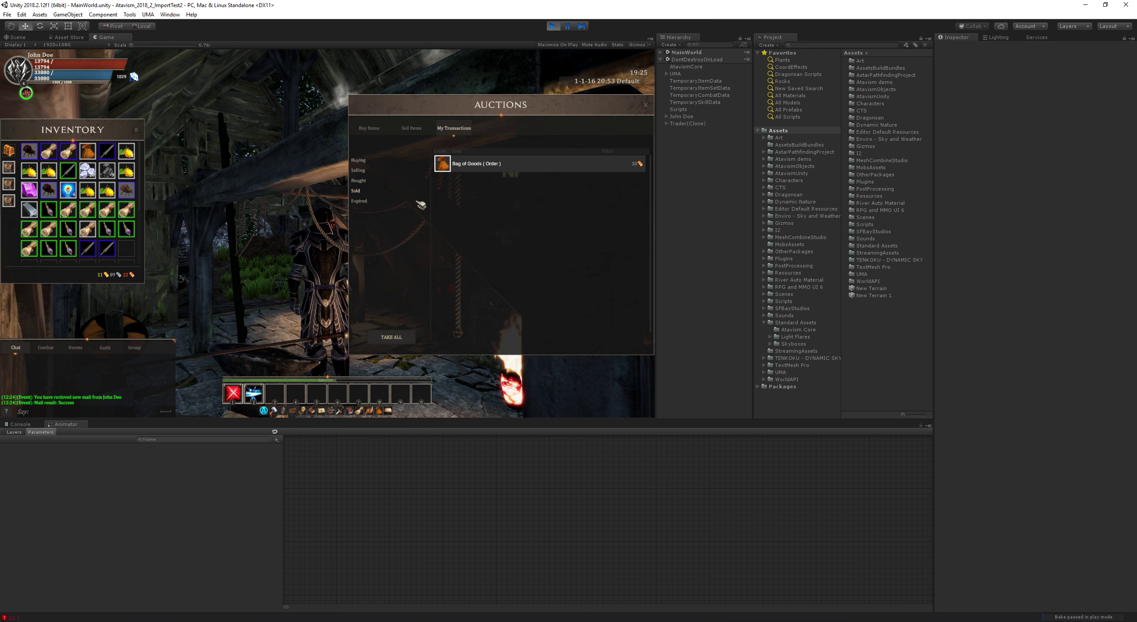
{"action": "mouse_move", "coordinate": [467, 169]}
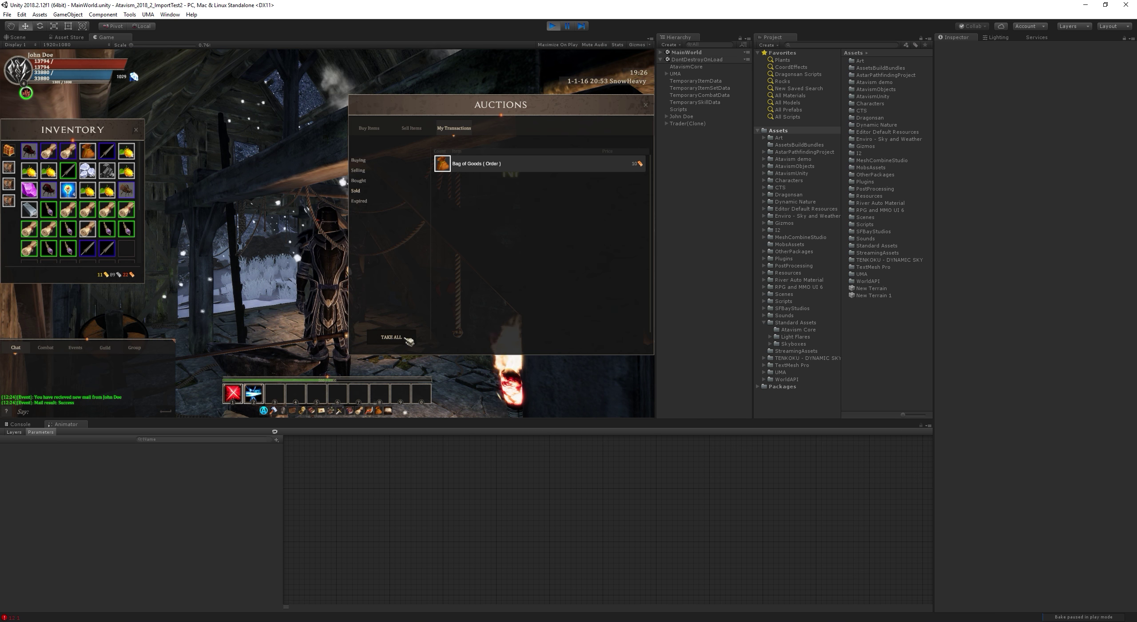
{"action": "left_click", "coordinate": [361, 202]}
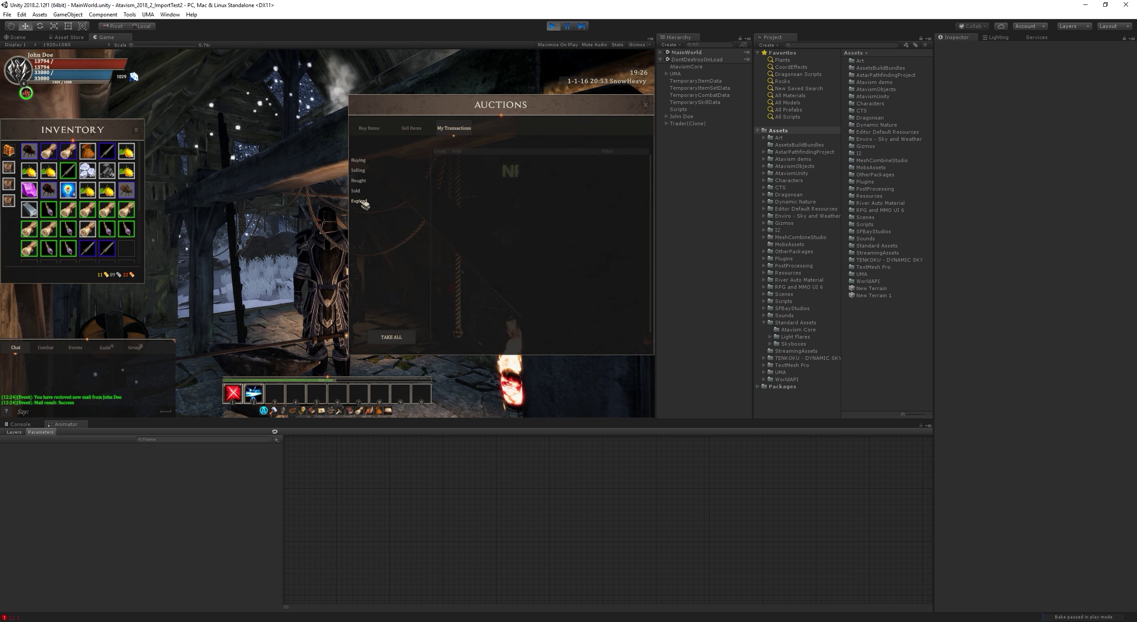
Step: Take all pending proceeds from the auction transactions and recheck the sold and bought lists
{"action": "left_click", "coordinate": [415, 337]}
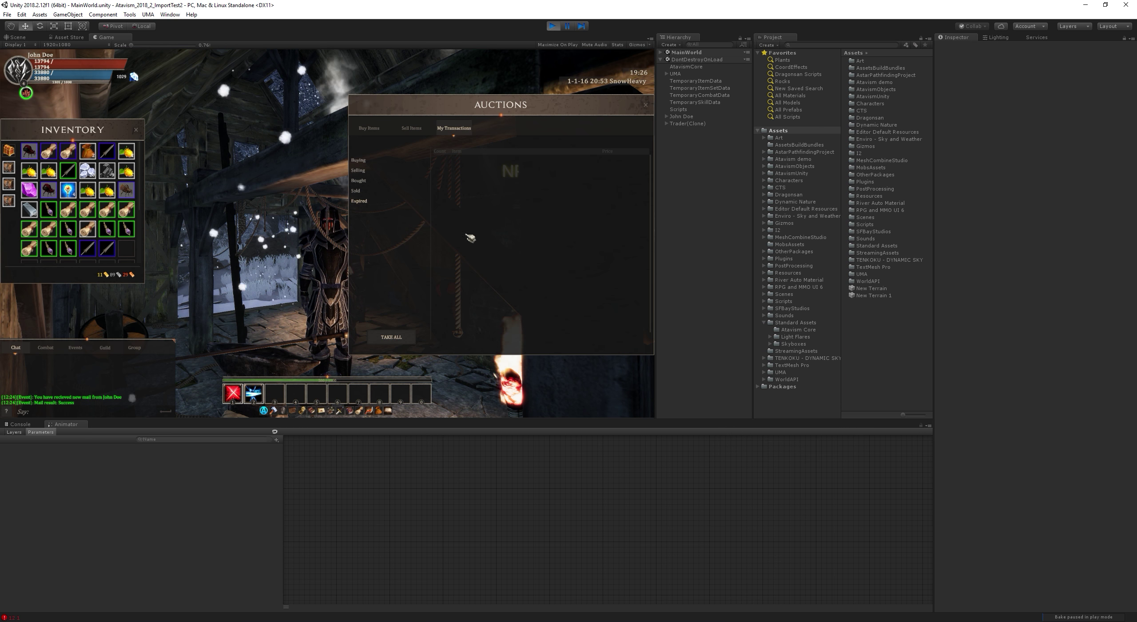
{"action": "left_click", "coordinate": [363, 192]}
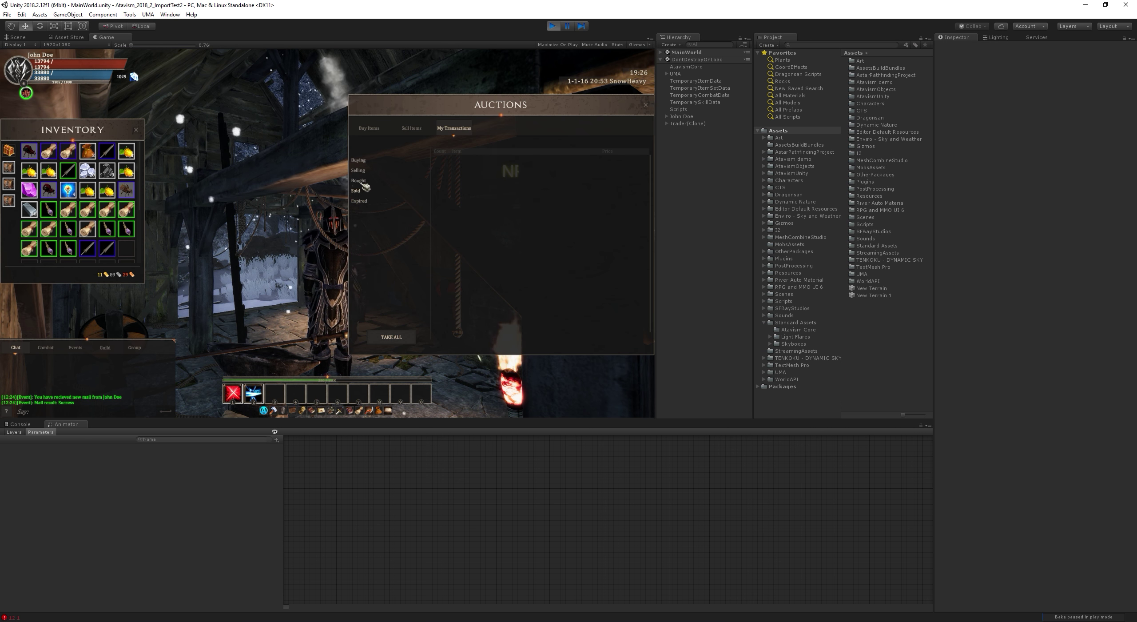
{"action": "left_click", "coordinate": [360, 181]}
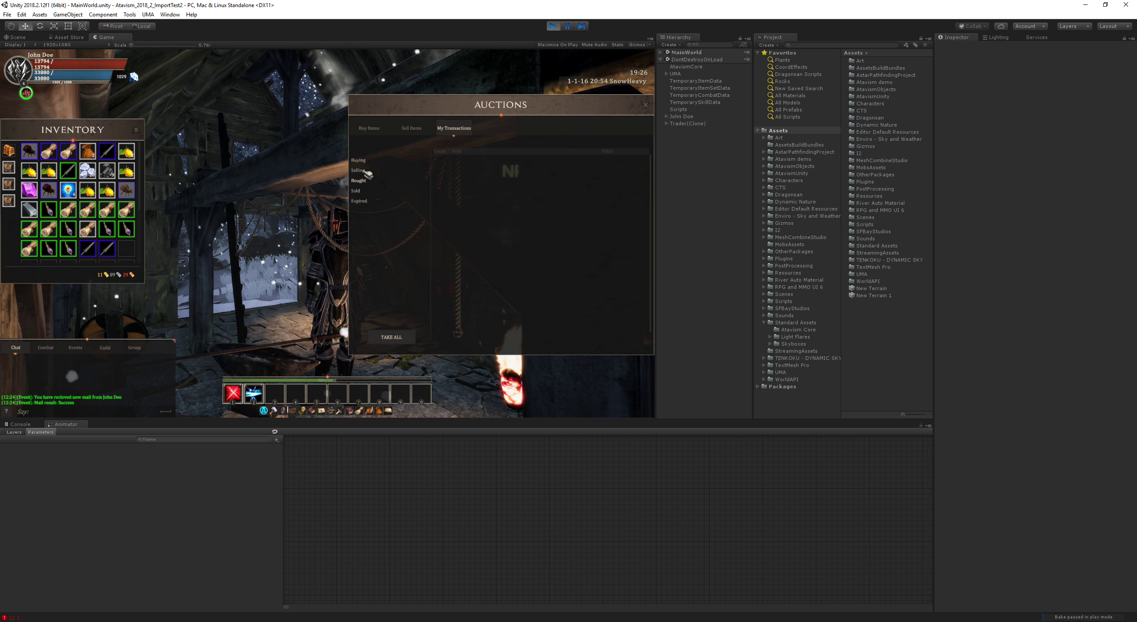
{"action": "mouse_move", "coordinate": [94, 151]}
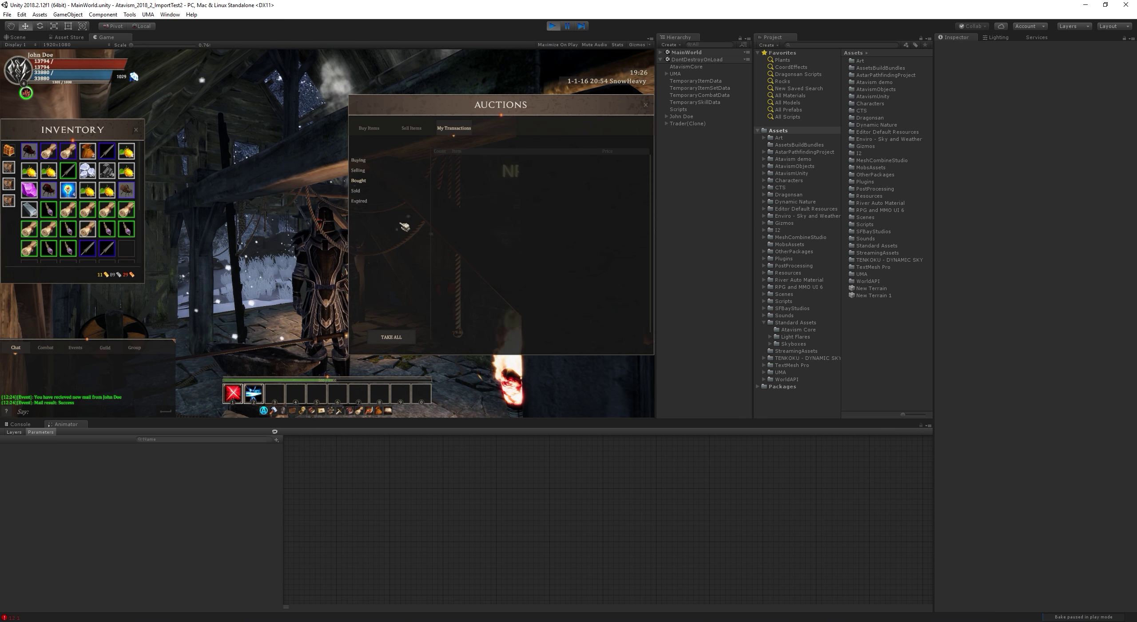
Step: List the +3 Sword 10001 and the Sword 10002 for sale at their default prices
{"action": "left_click", "coordinate": [381, 129]}
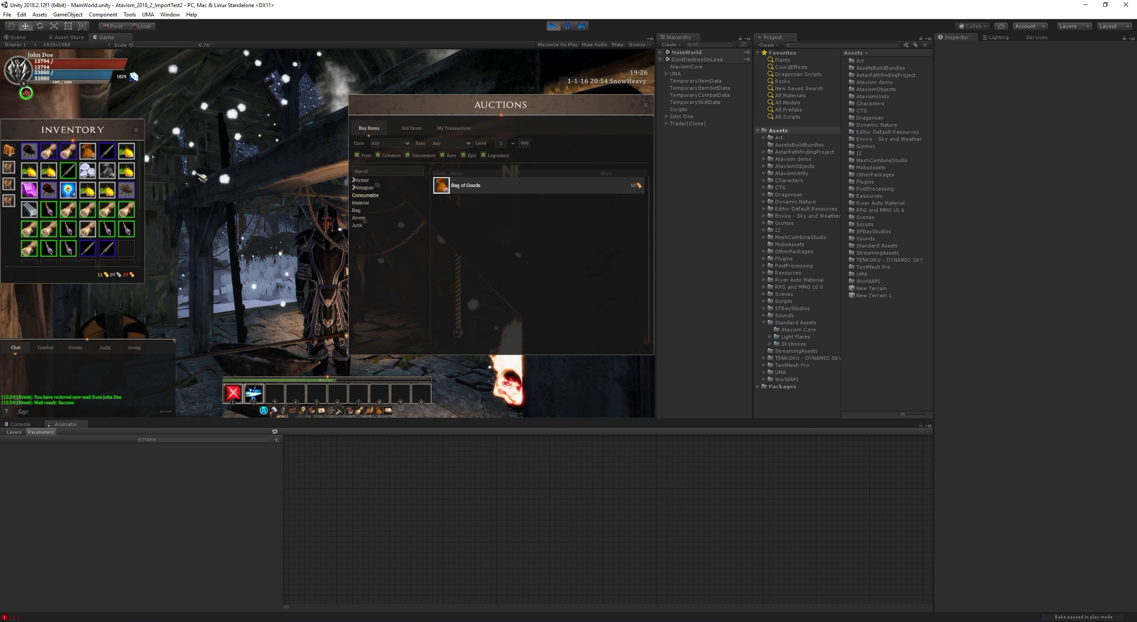
{"action": "left_click", "coordinate": [415, 130]}
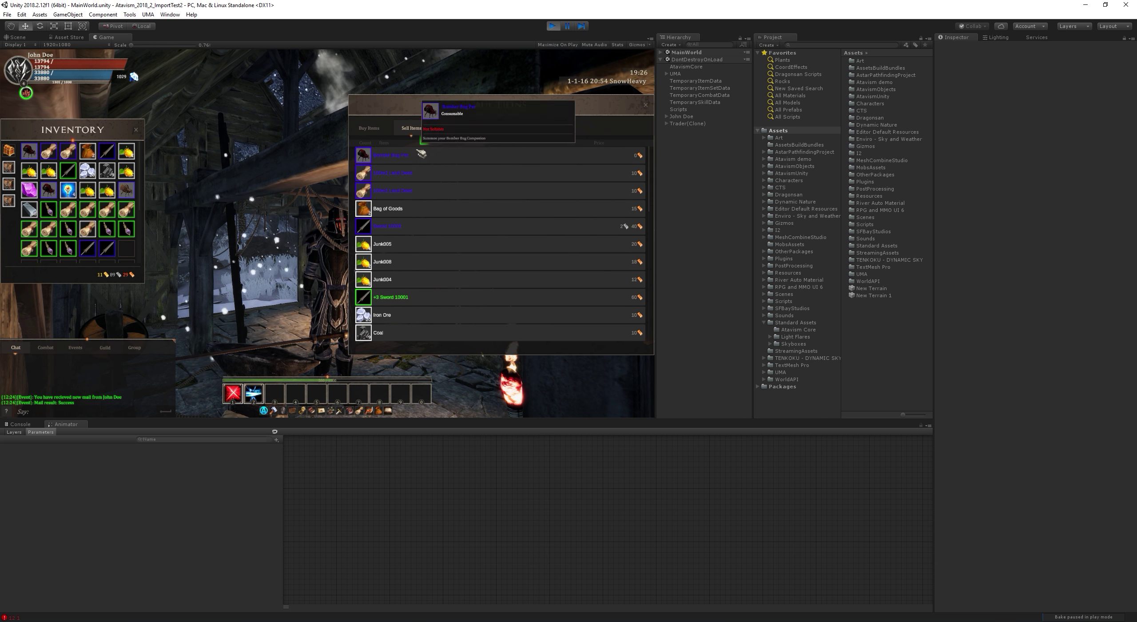
{"action": "left_click", "coordinate": [370, 300]}
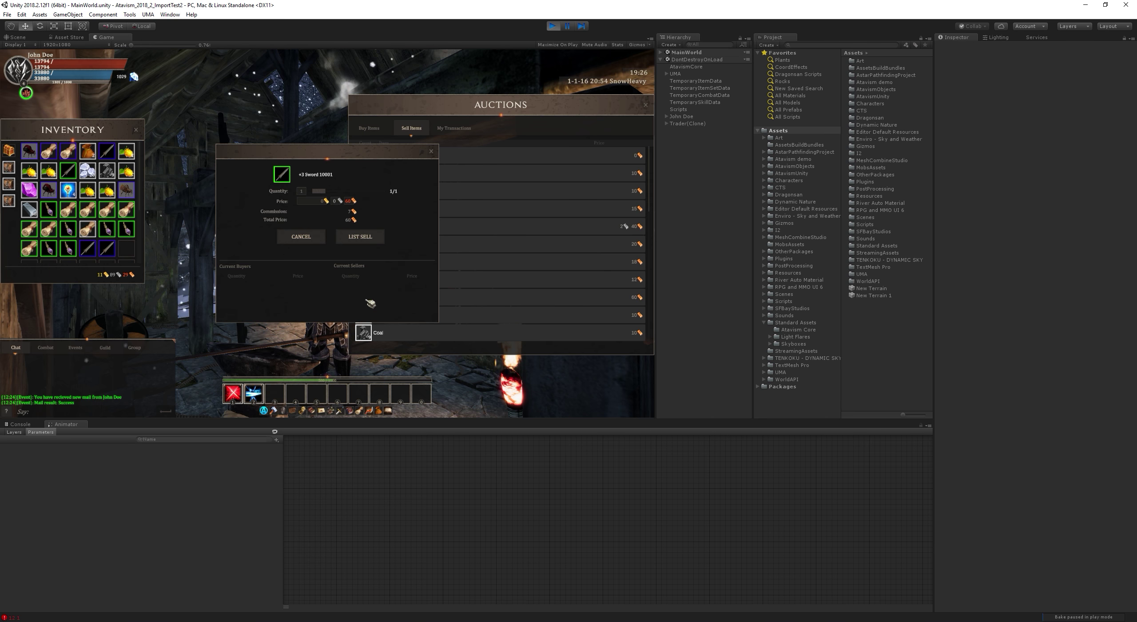
{"action": "left_click", "coordinate": [359, 236]}
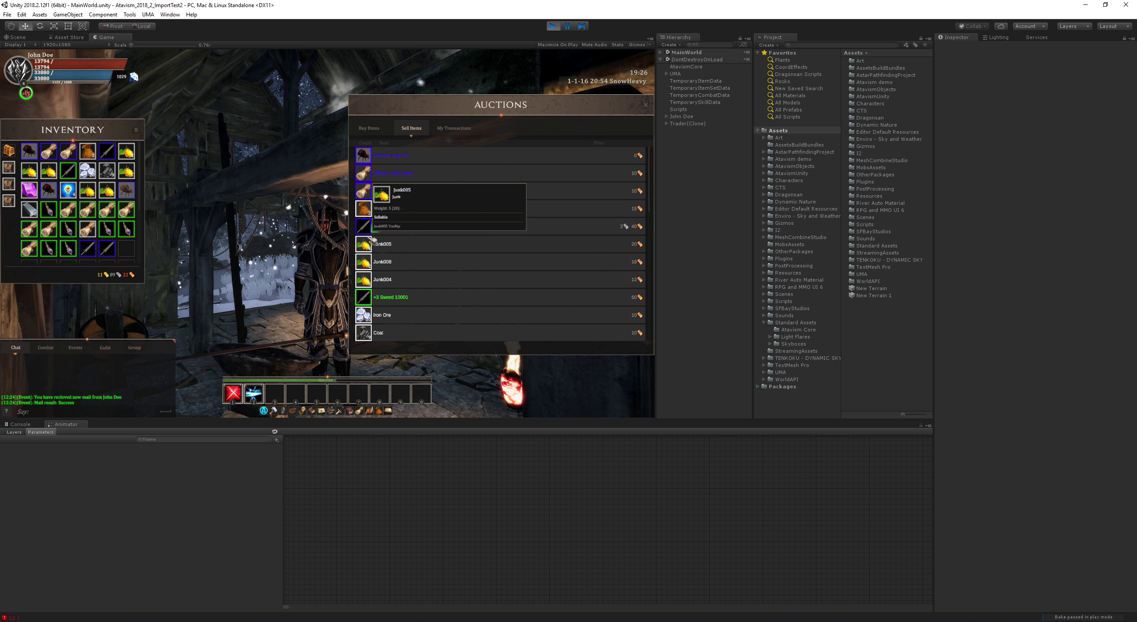
{"action": "left_click", "coordinate": [367, 227]}
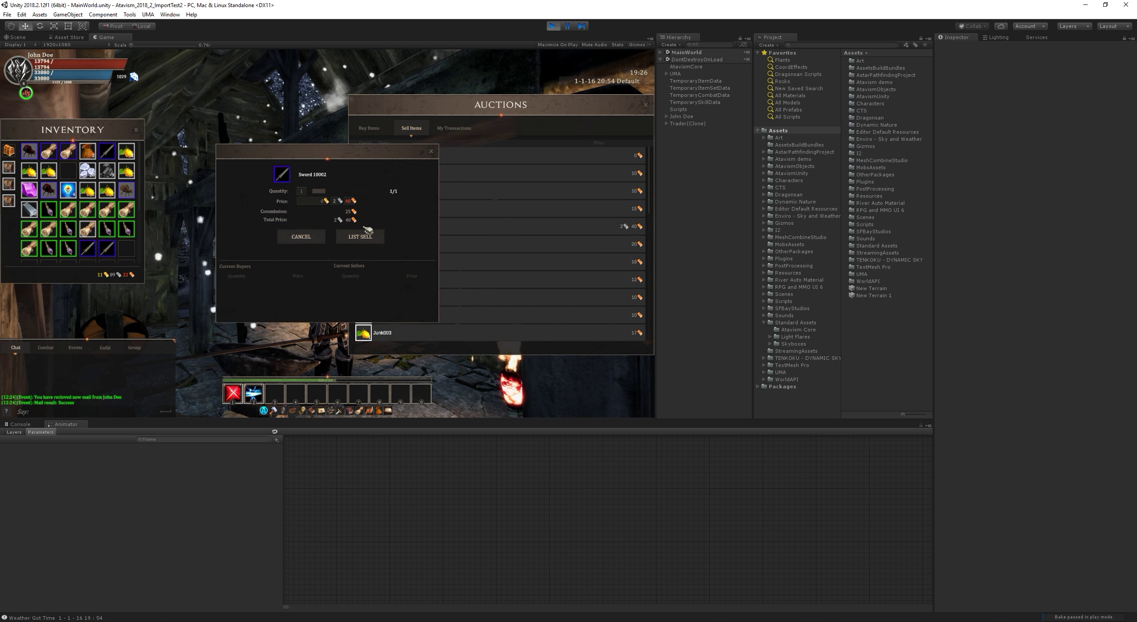
{"action": "left_click", "coordinate": [368, 234]}
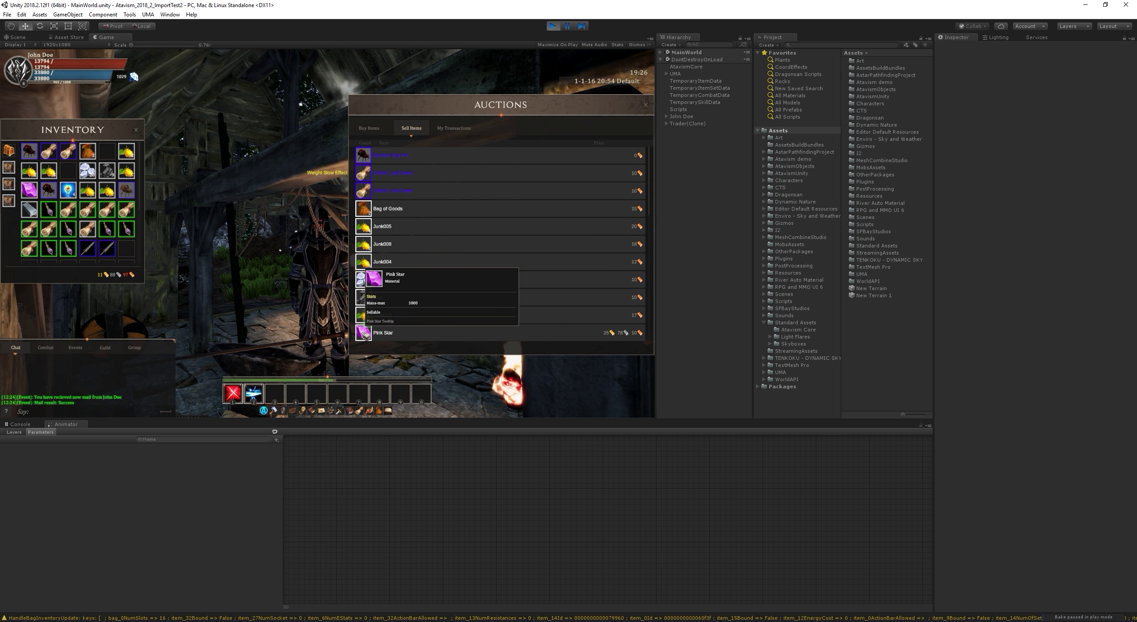
Step: Put the Pink Star and 9 Iron Ore up for sale at their default prices
{"action": "left_click", "coordinate": [363, 332]}
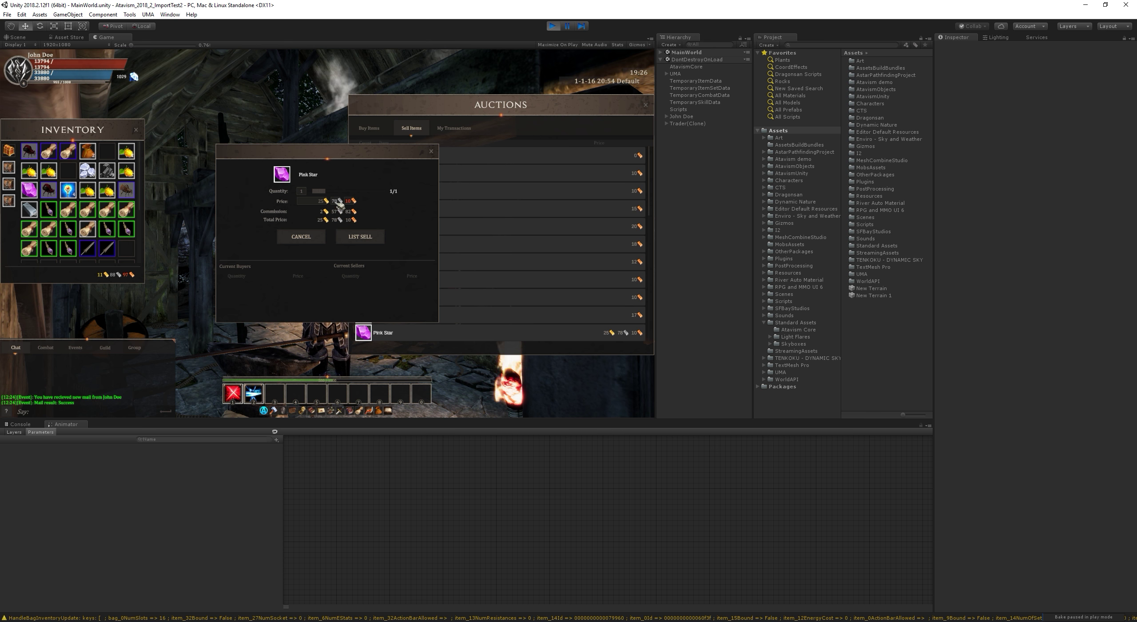
{"action": "left_click", "coordinate": [368, 238]}
{"action": "left_click", "coordinate": [371, 285]}
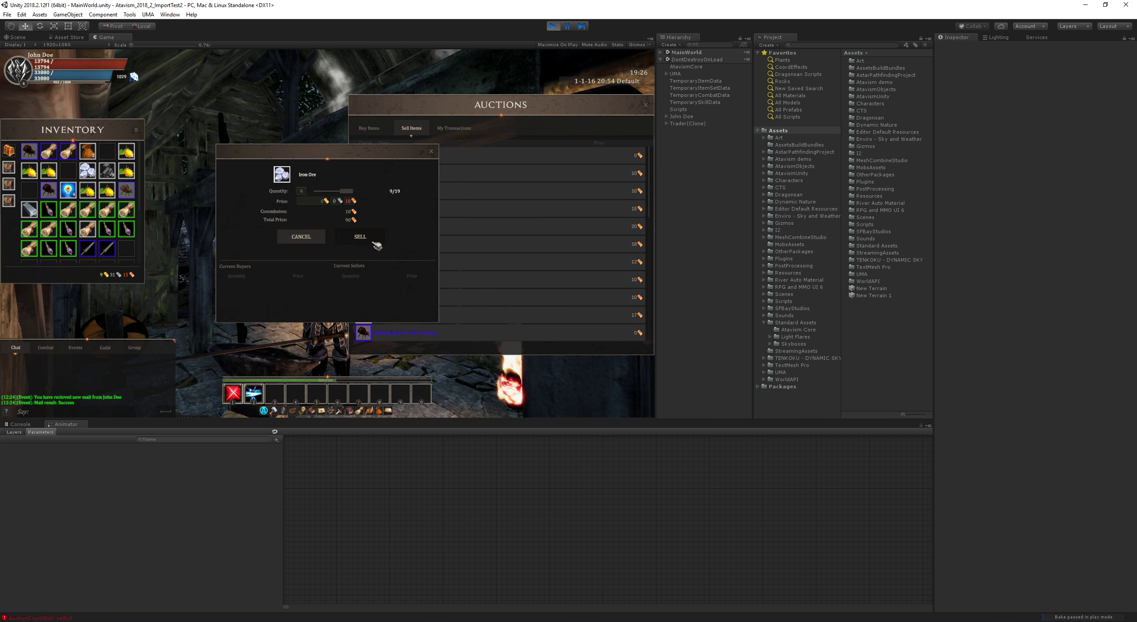
{"action": "left_click", "coordinate": [360, 237]}
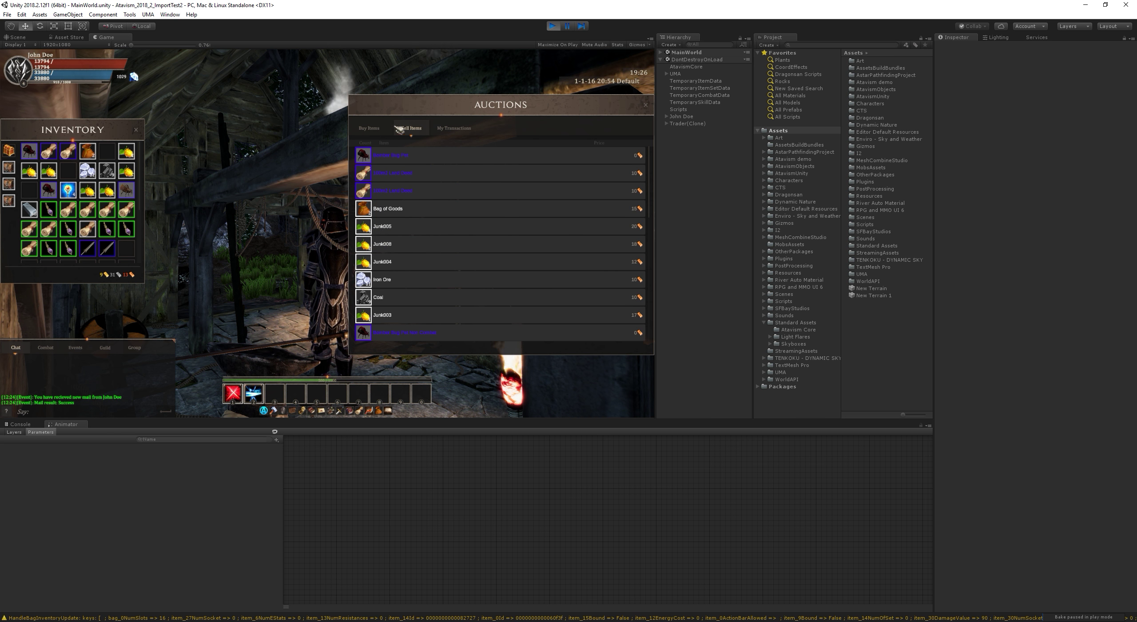
Step: Browse the buyable items by category through Armor, Weapon, Bow and Greatsword
{"action": "left_click", "coordinate": [370, 128]}
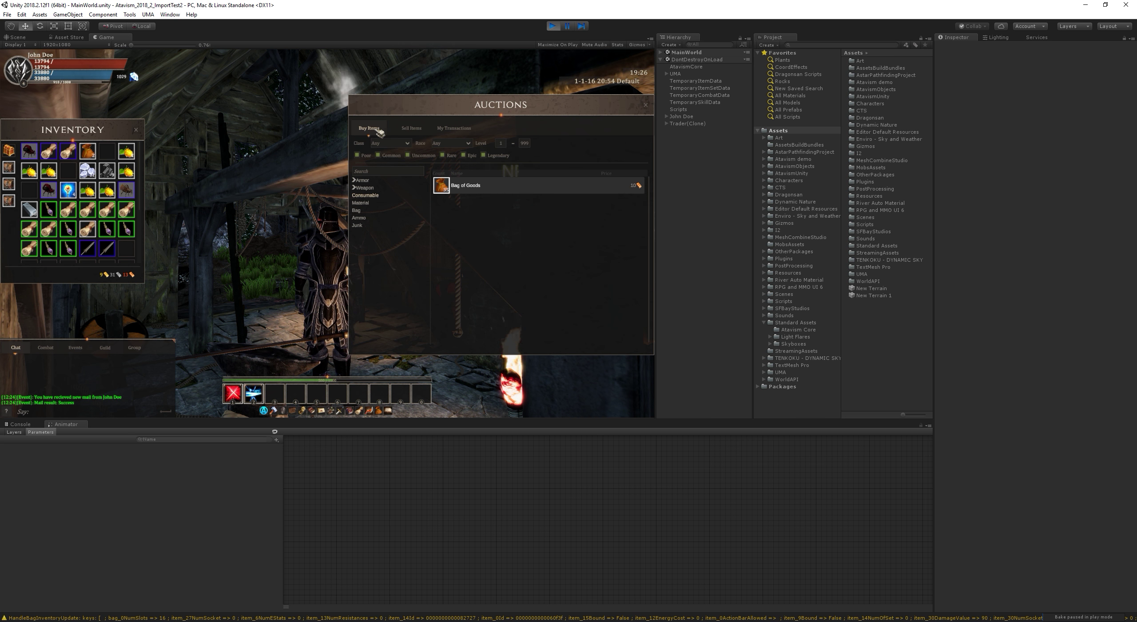
{"action": "left_click", "coordinate": [362, 181]}
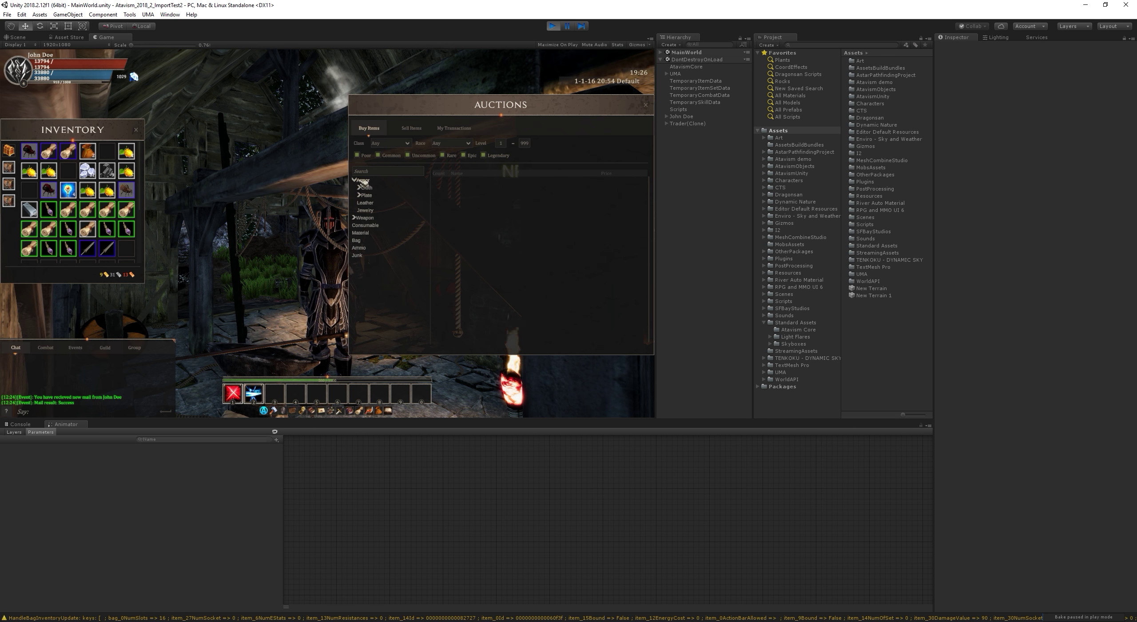
{"action": "left_click", "coordinate": [365, 218]}
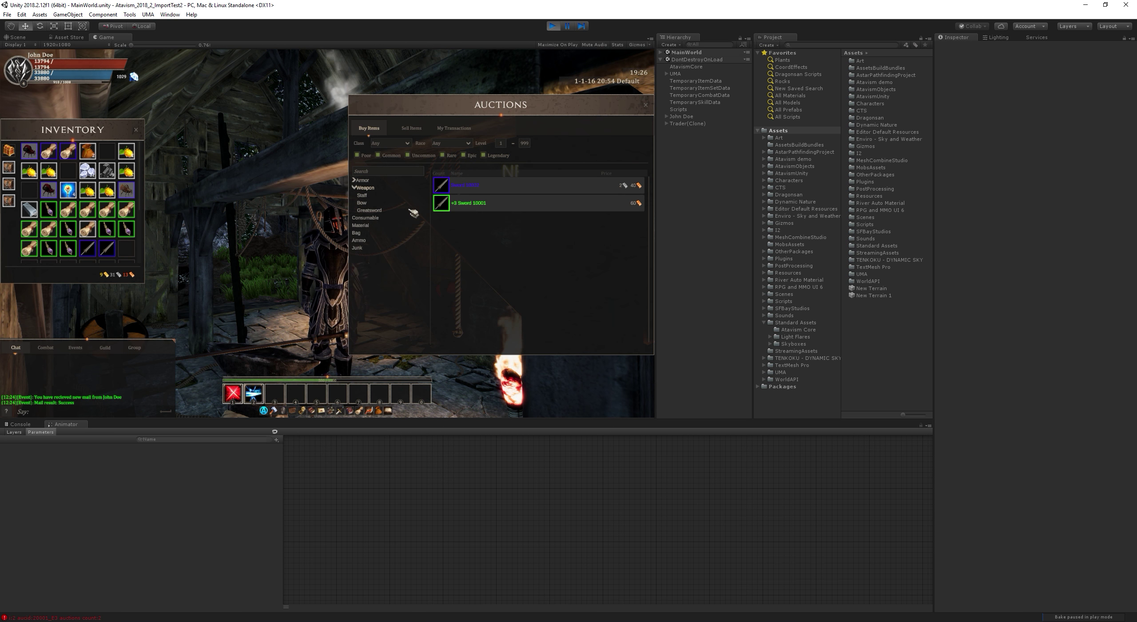
{"action": "left_click", "coordinate": [367, 198]}
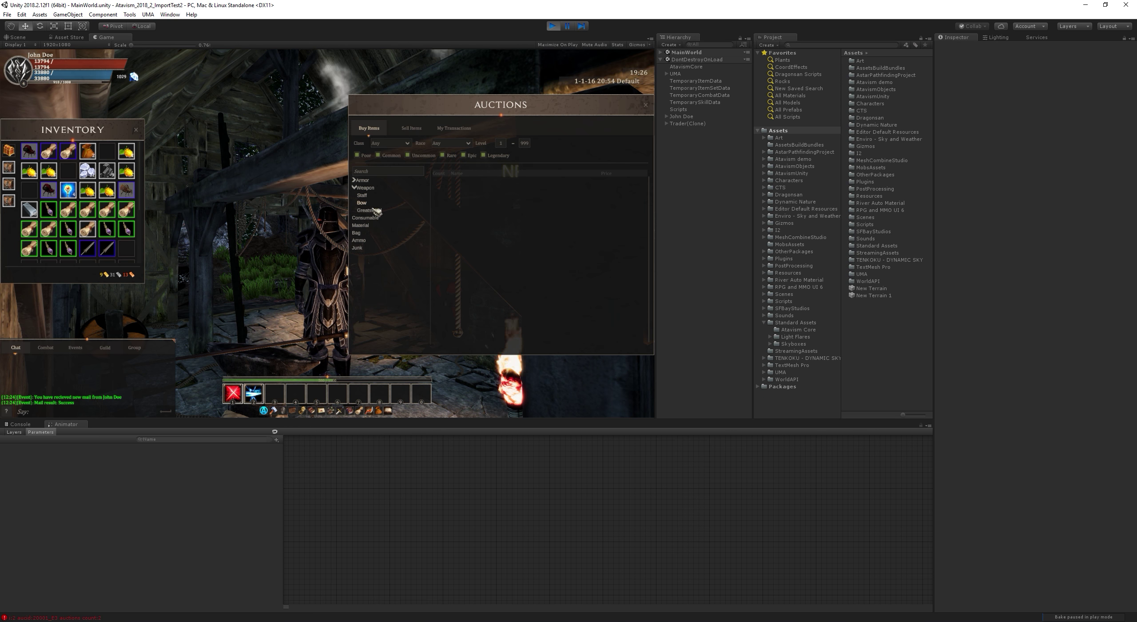
{"action": "left_click", "coordinate": [373, 211]}
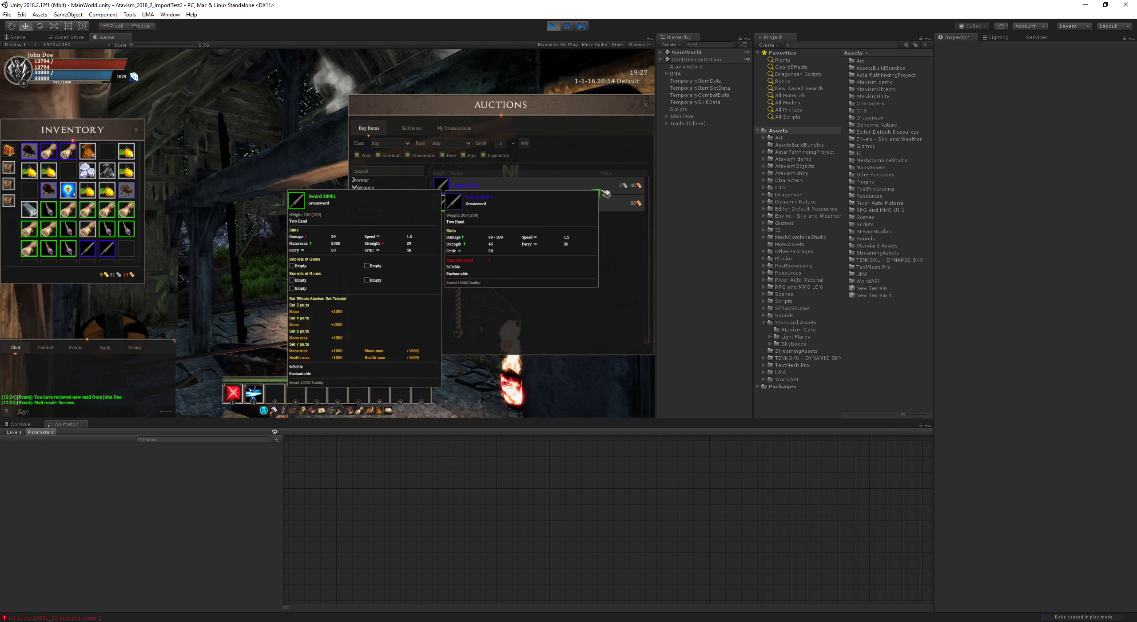
Step: Sort the Greatsword listings by price in both ascending and descending order
{"action": "left_click", "coordinate": [612, 174]}
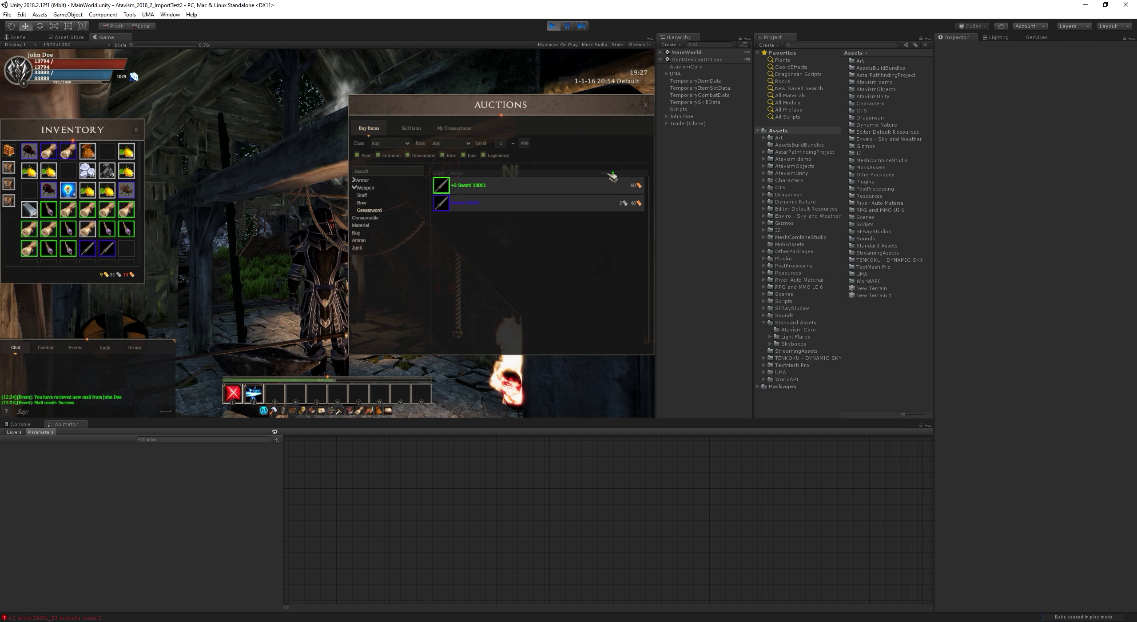
{"action": "left_click", "coordinate": [612, 173]}
{"action": "left_click", "coordinate": [612, 174]}
{"action": "left_click", "coordinate": [612, 174]}
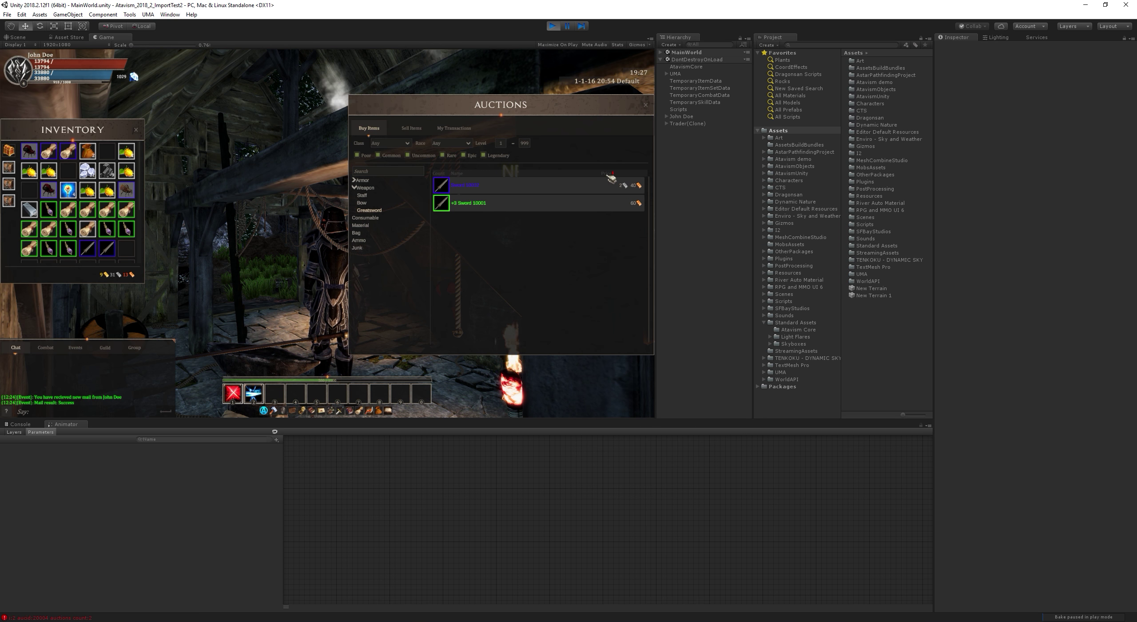
Step: Sort the Greatsword listings by name in both directions and compare the order of the two swords
{"action": "left_click", "coordinate": [465, 175]}
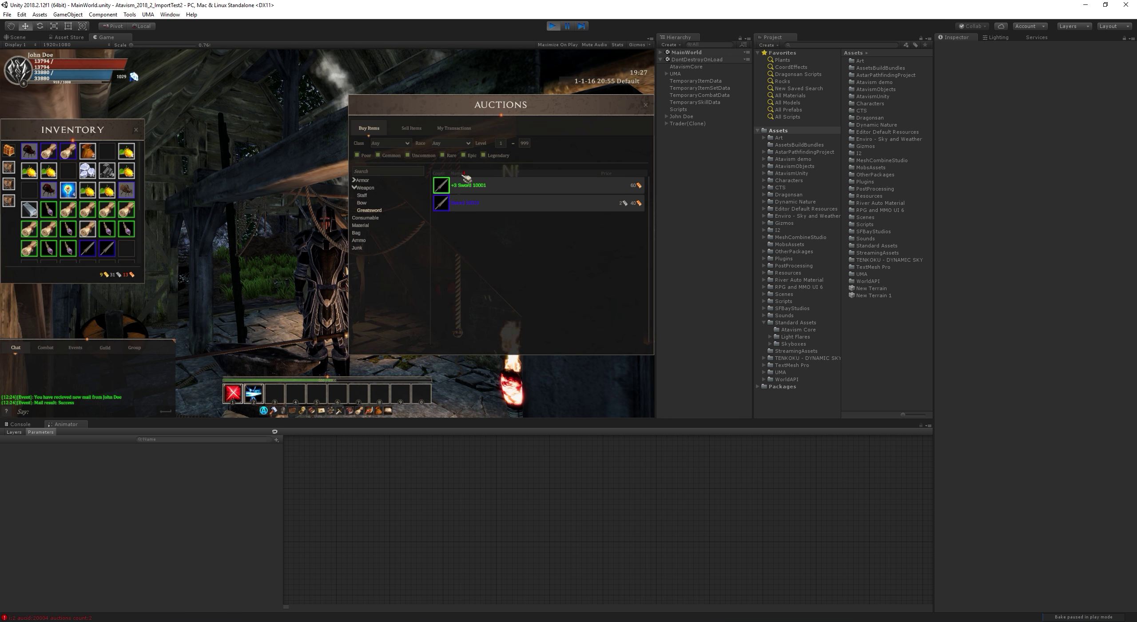
{"action": "left_click", "coordinate": [464, 175]}
{"action": "mouse_move", "coordinate": [452, 212]}
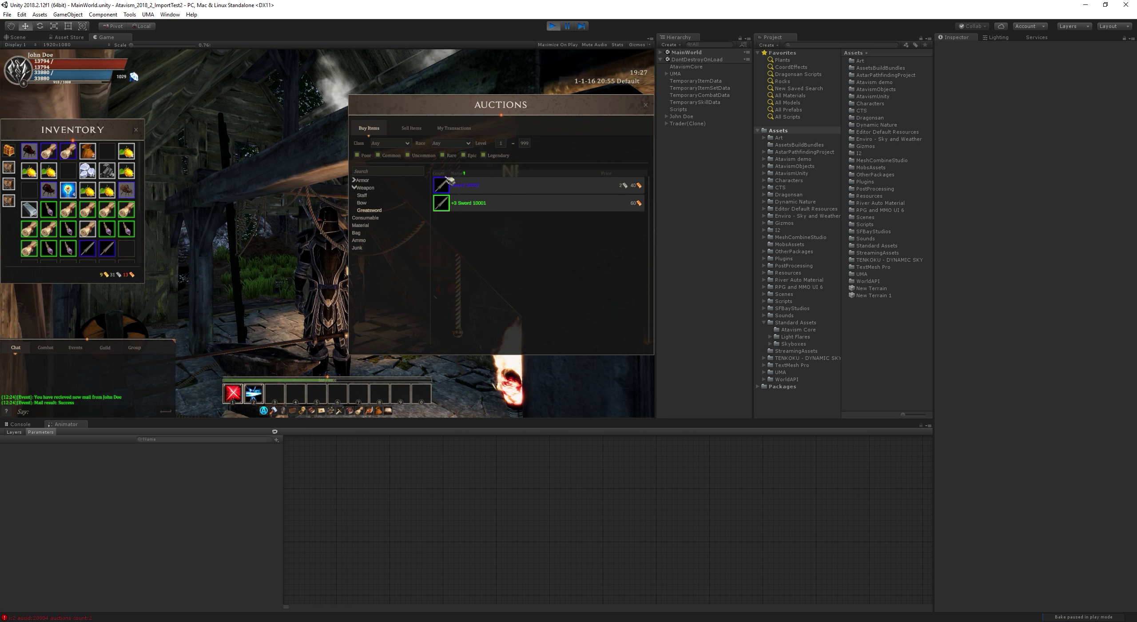
{"action": "mouse_move", "coordinate": [497, 213]}
{"action": "mouse_move", "coordinate": [450, 191]}
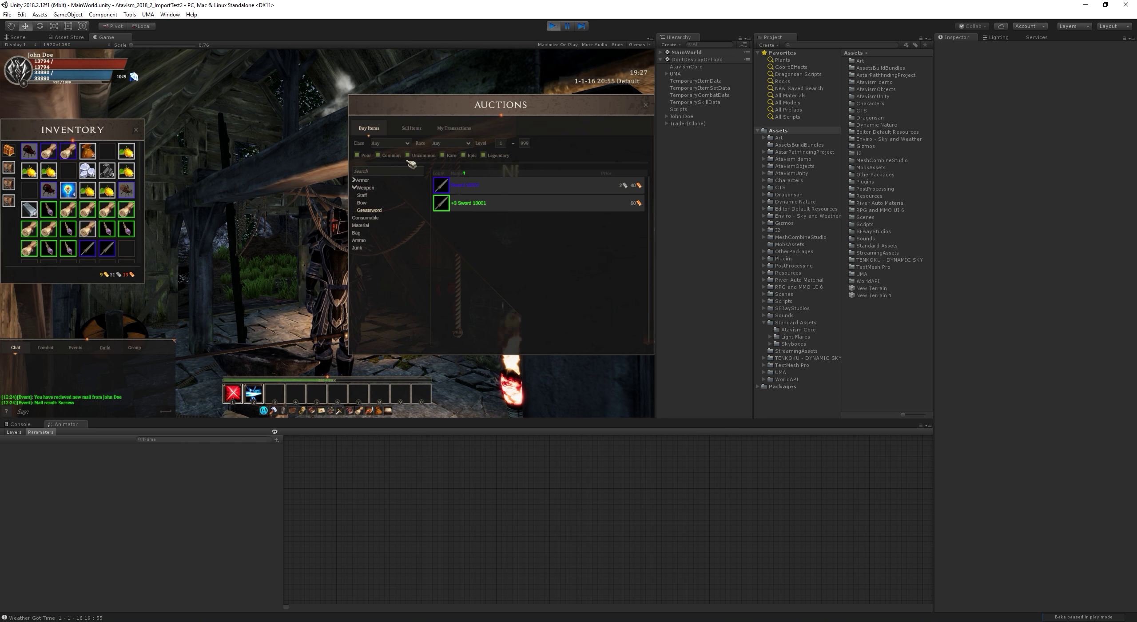
Step: Toggle the Common quality filter off and on to see its effect on the Greatsword listings
{"action": "left_click", "coordinate": [379, 155]}
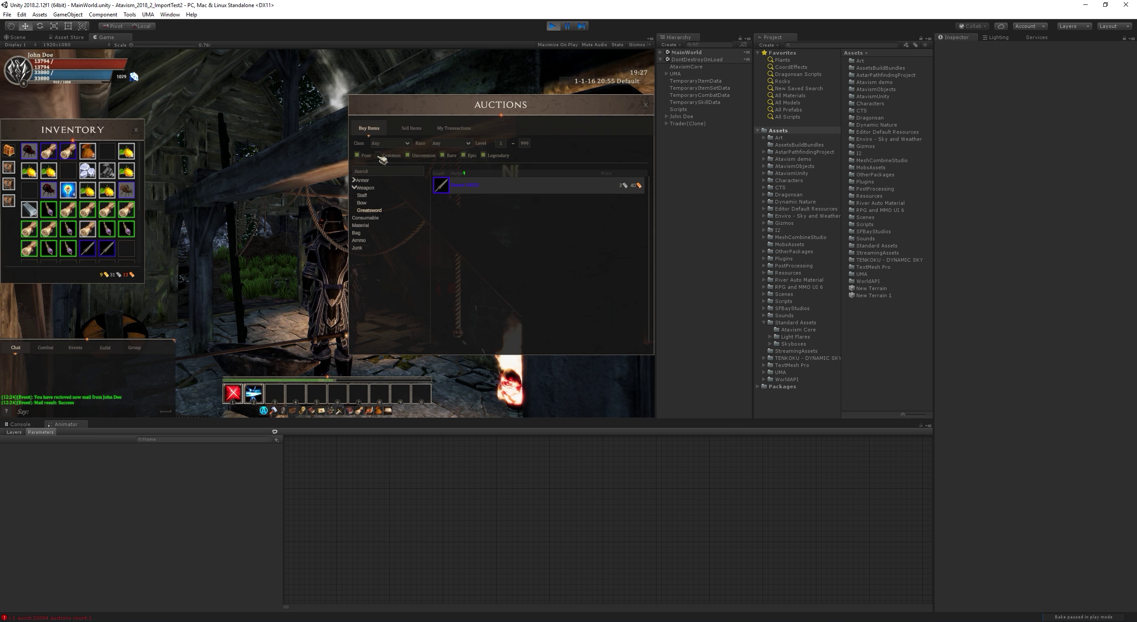
{"action": "left_click", "coordinate": [379, 155]}
{"action": "left_click", "coordinate": [378, 156]}
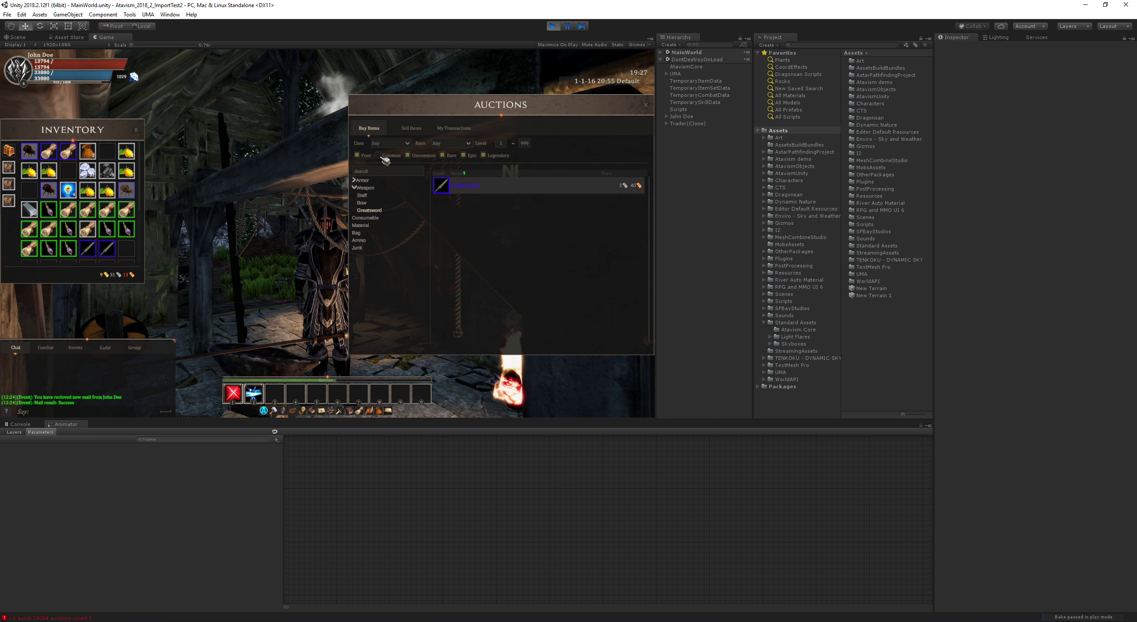
{"action": "left_click", "coordinate": [379, 155]}
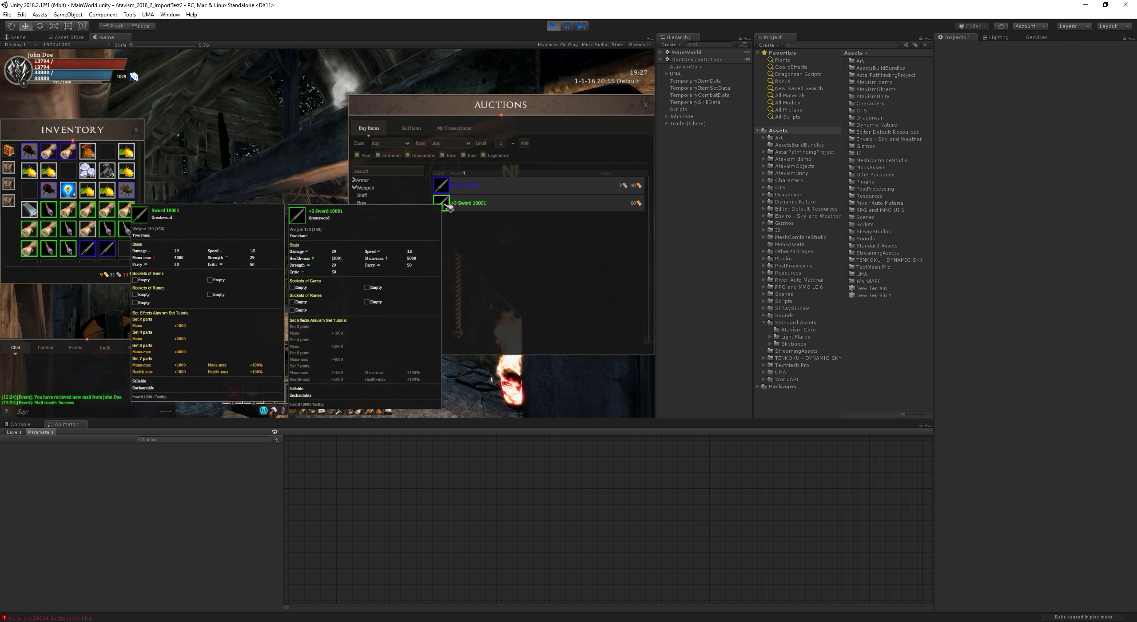
{"action": "left_click", "coordinate": [379, 156]}
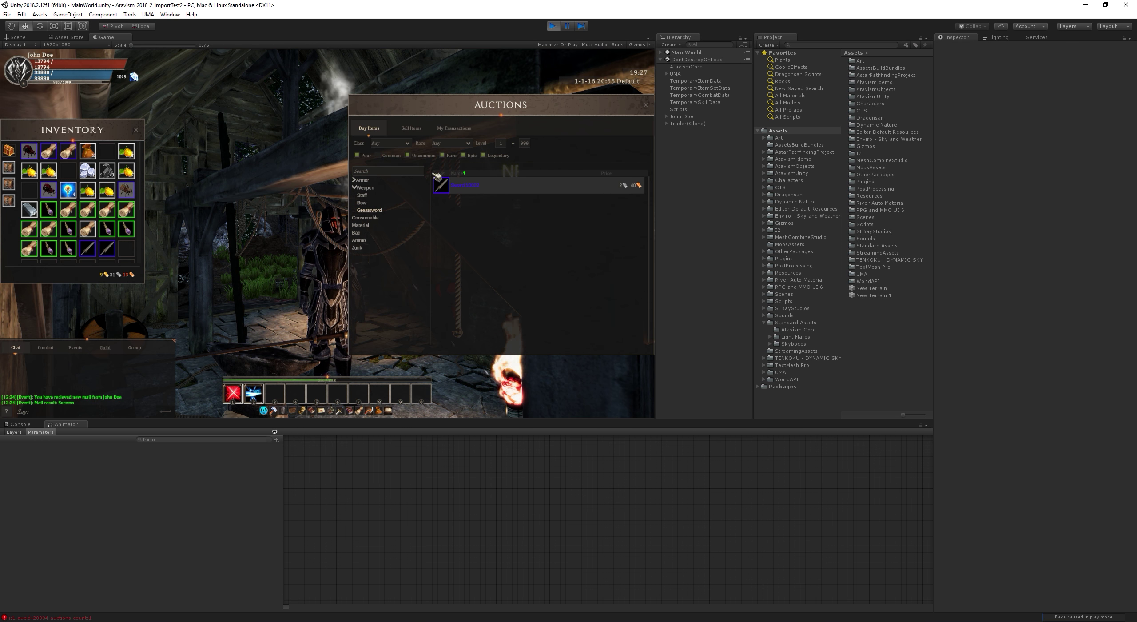
{"action": "left_click", "coordinate": [379, 156]}
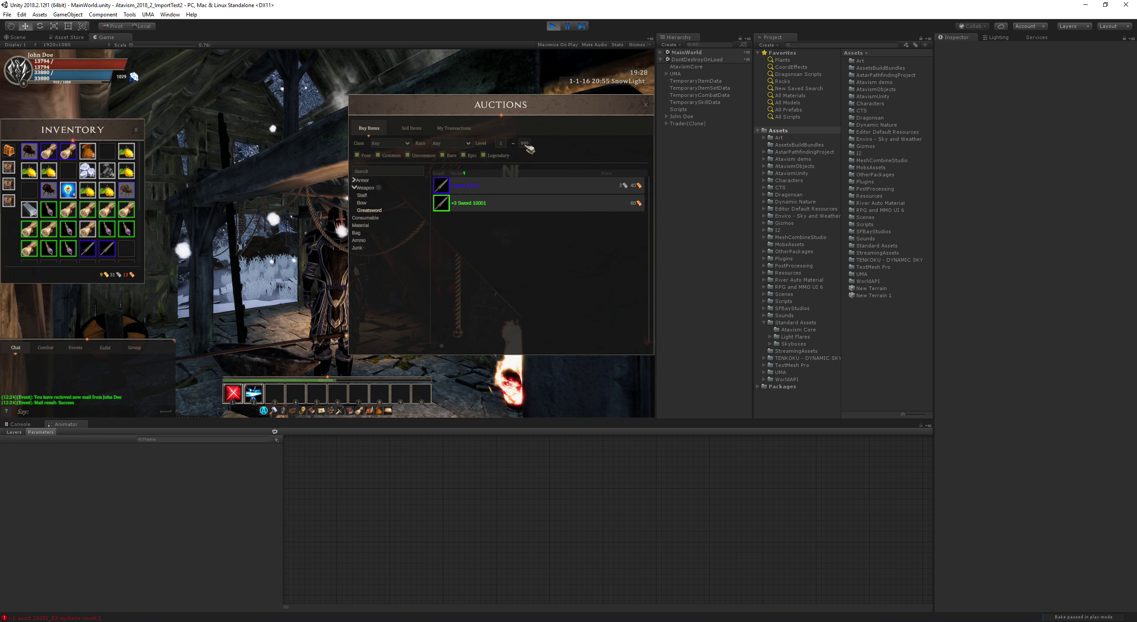
Step: Filter the Greatsword listings to a minimum level of 6 and examine the class and race filter options
{"action": "left_click", "coordinate": [505, 143]}
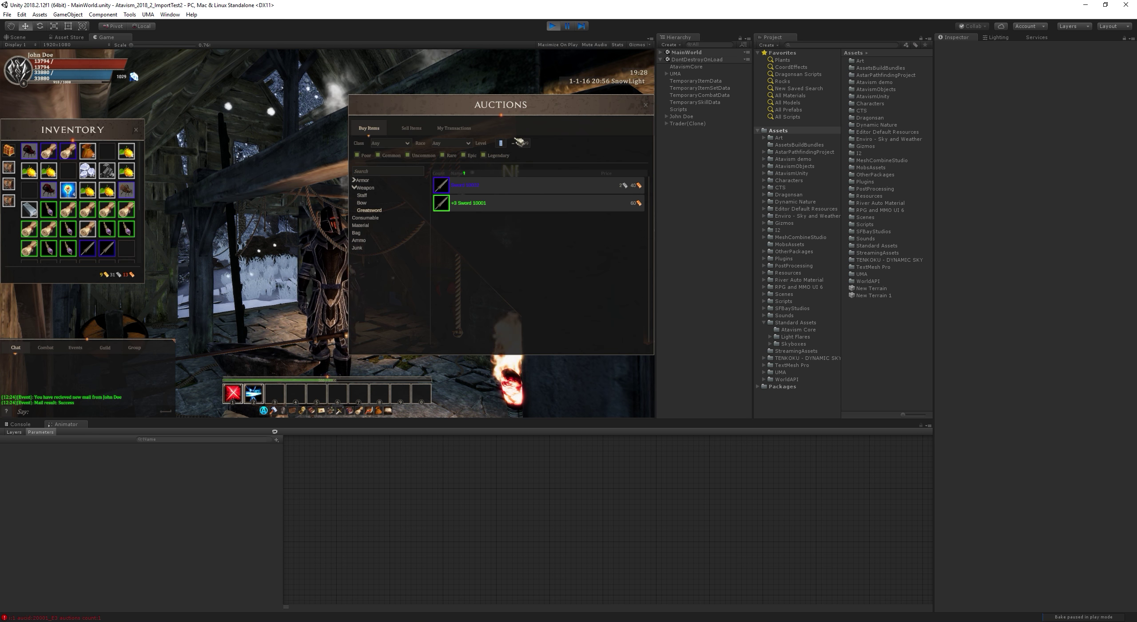
{"action": "type", "text": "6"}
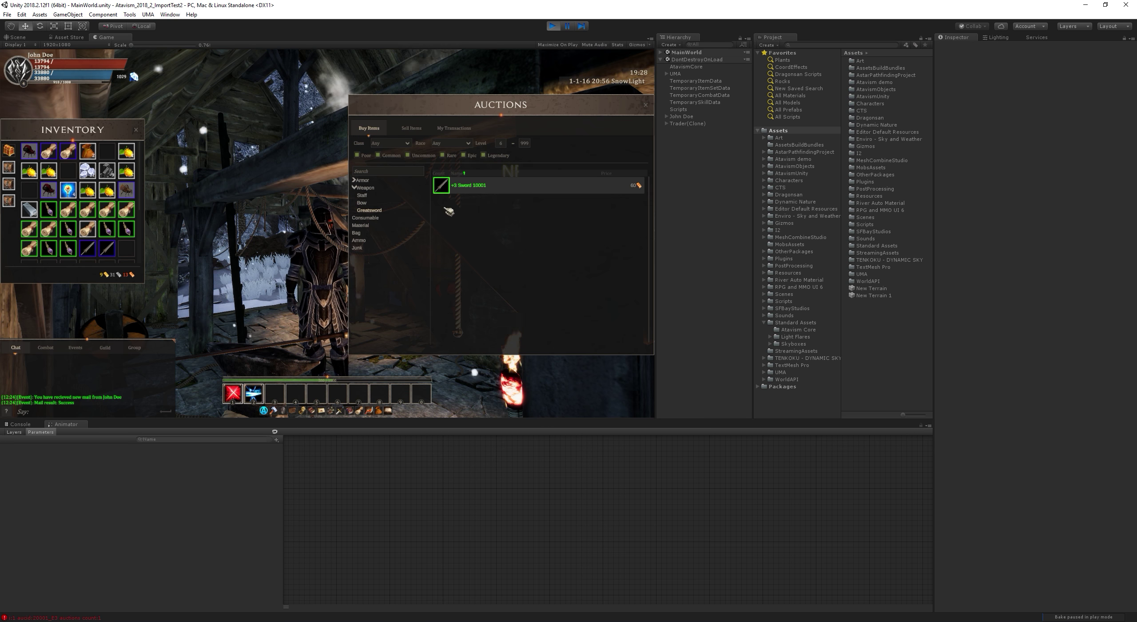
{"action": "left_click", "coordinate": [409, 144]}
{"action": "left_click", "coordinate": [381, 153]}
{"action": "left_click", "coordinate": [466, 143]}
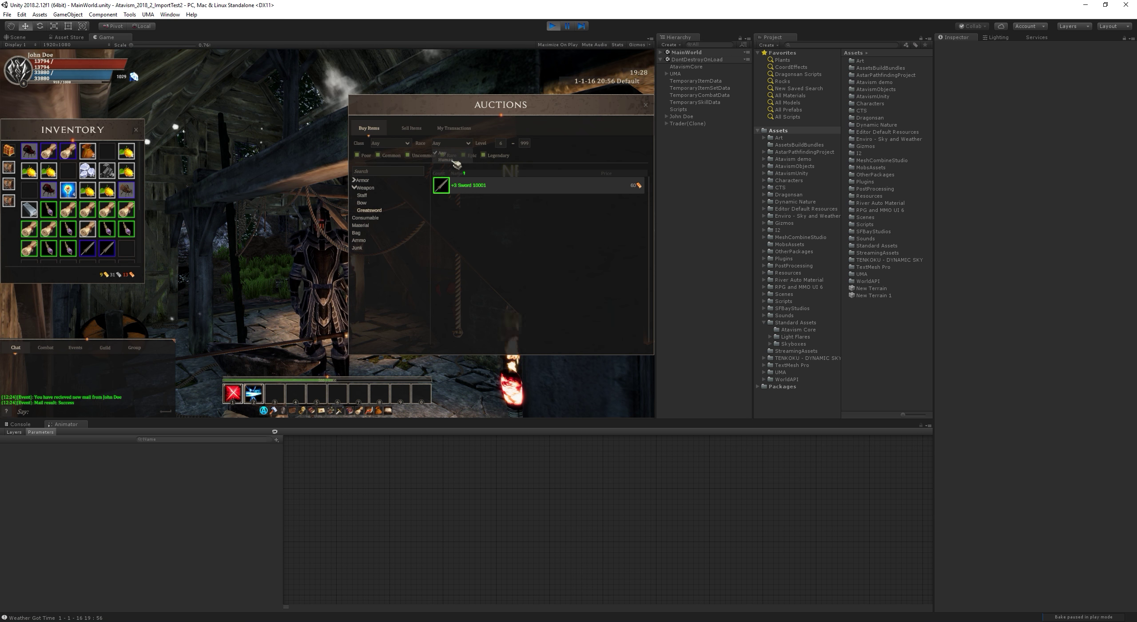
{"action": "left_click", "coordinate": [471, 203]}
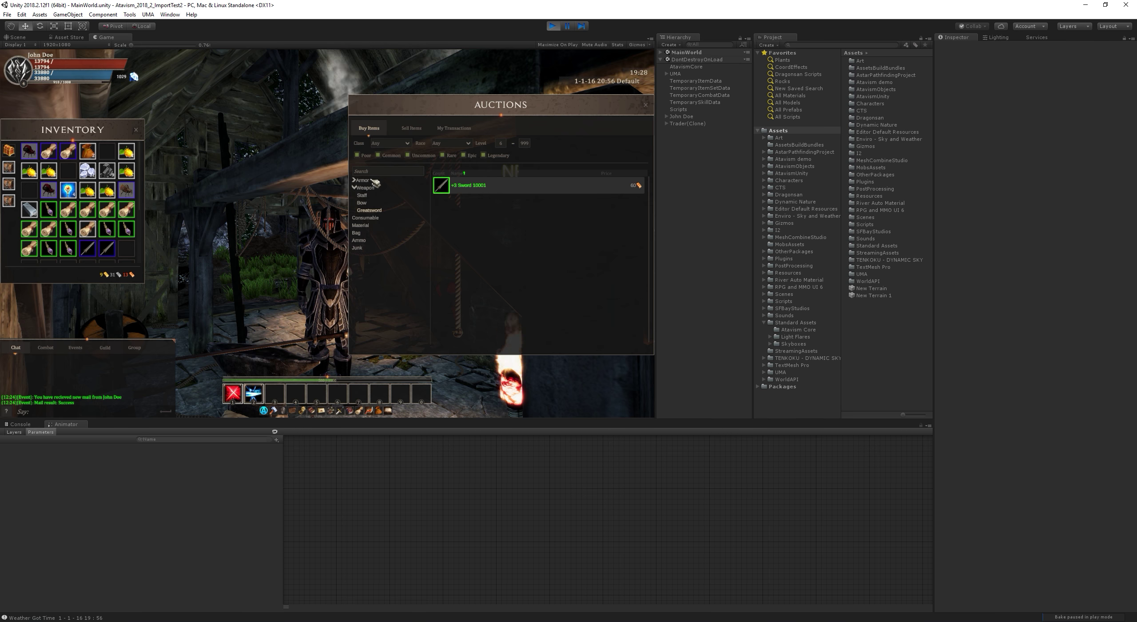
Step: Show the Material category and reverse the sort order of its listings back and forth
{"action": "left_click", "coordinate": [365, 225]}
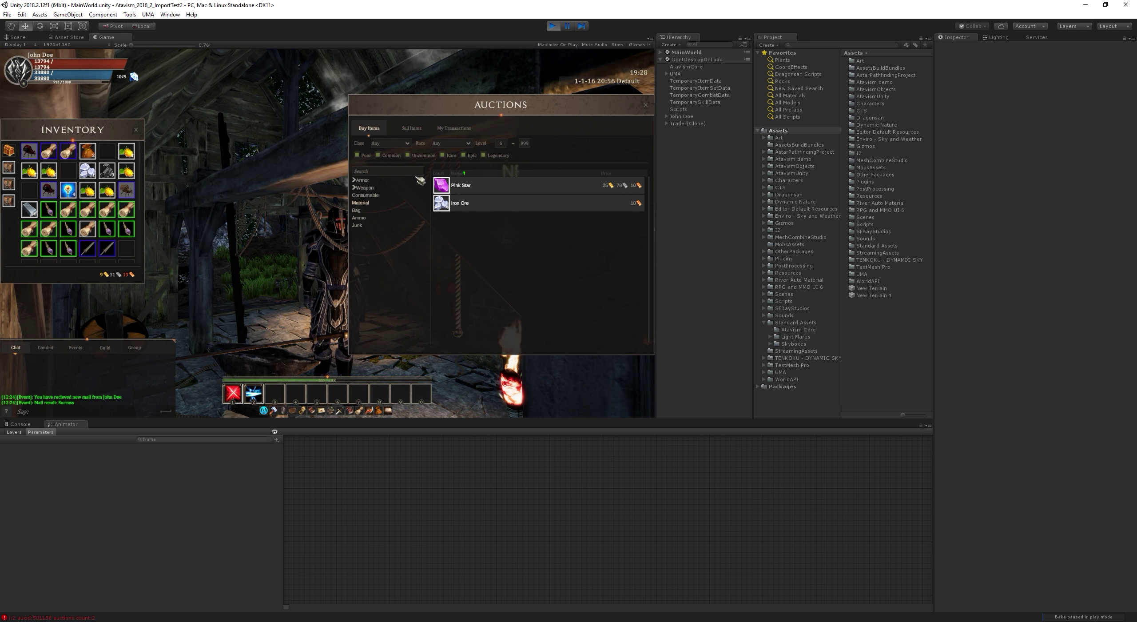
{"action": "left_click", "coordinate": [446, 174]}
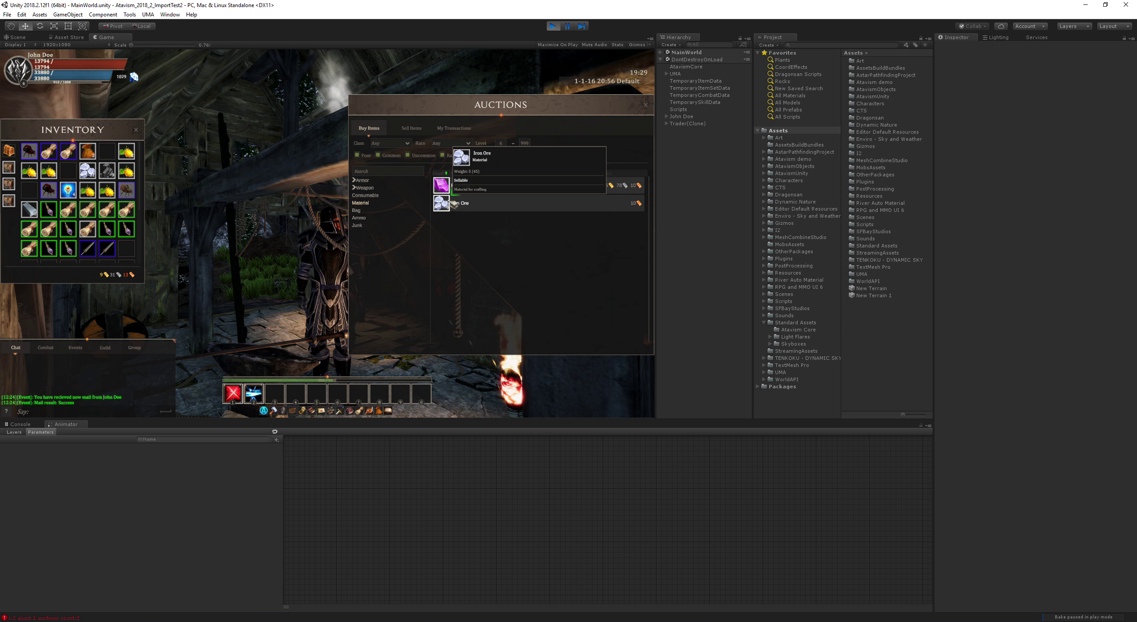
{"action": "left_click", "coordinate": [446, 174]}
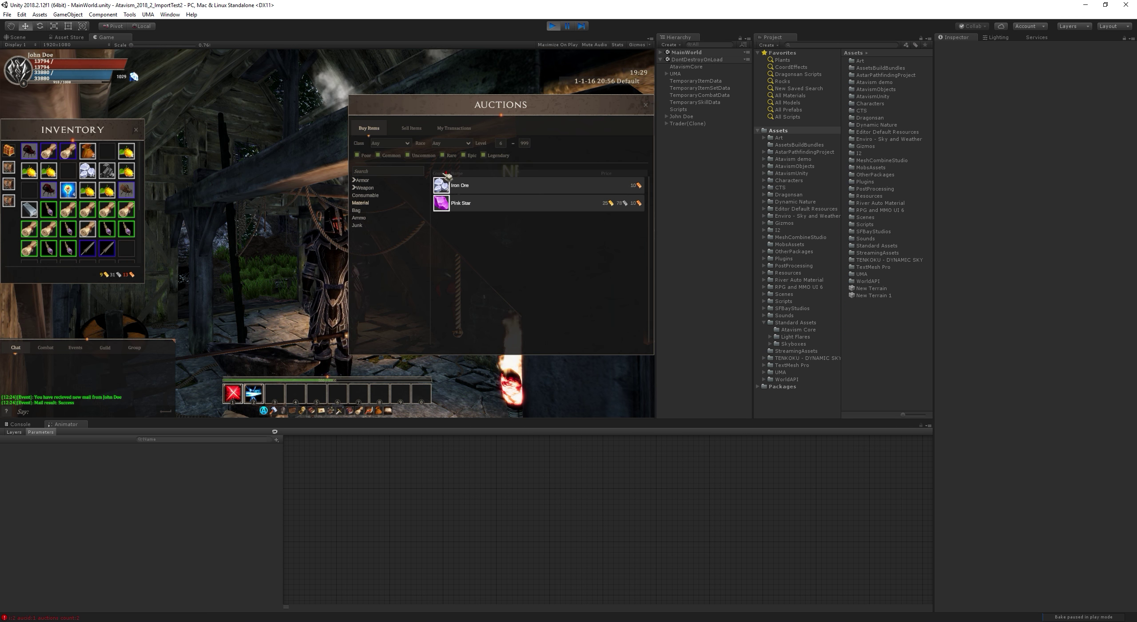
{"action": "left_click", "coordinate": [446, 174]}
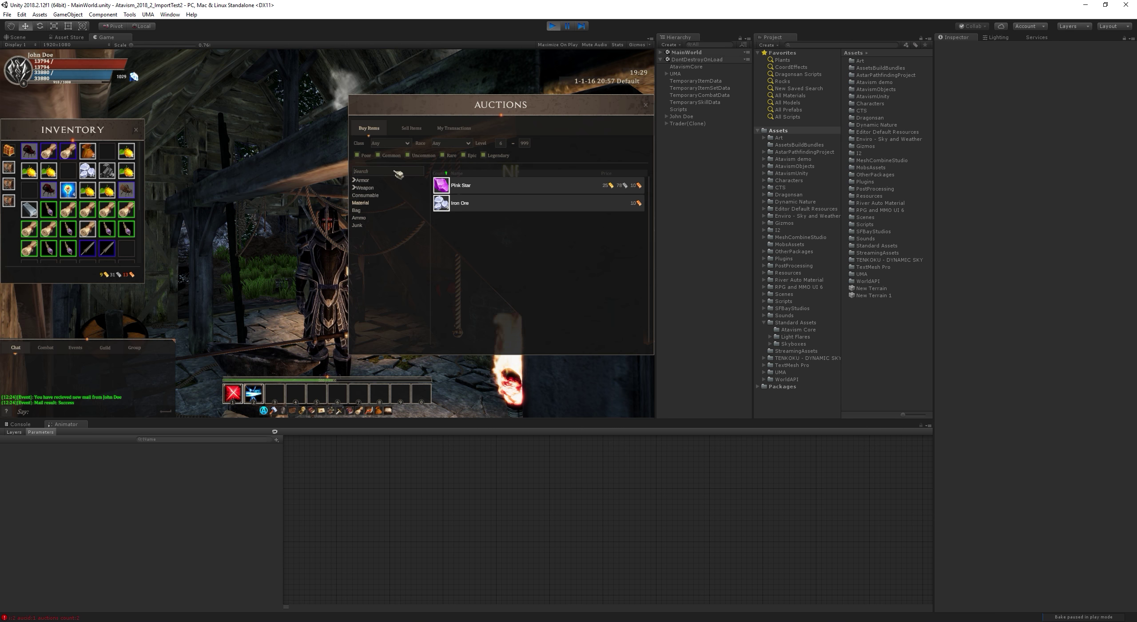
Step: Search the Material listings for "pi" and place a buy order for one Pink Star at 10 silver and 0 copper
{"action": "type", "text": "pi"}
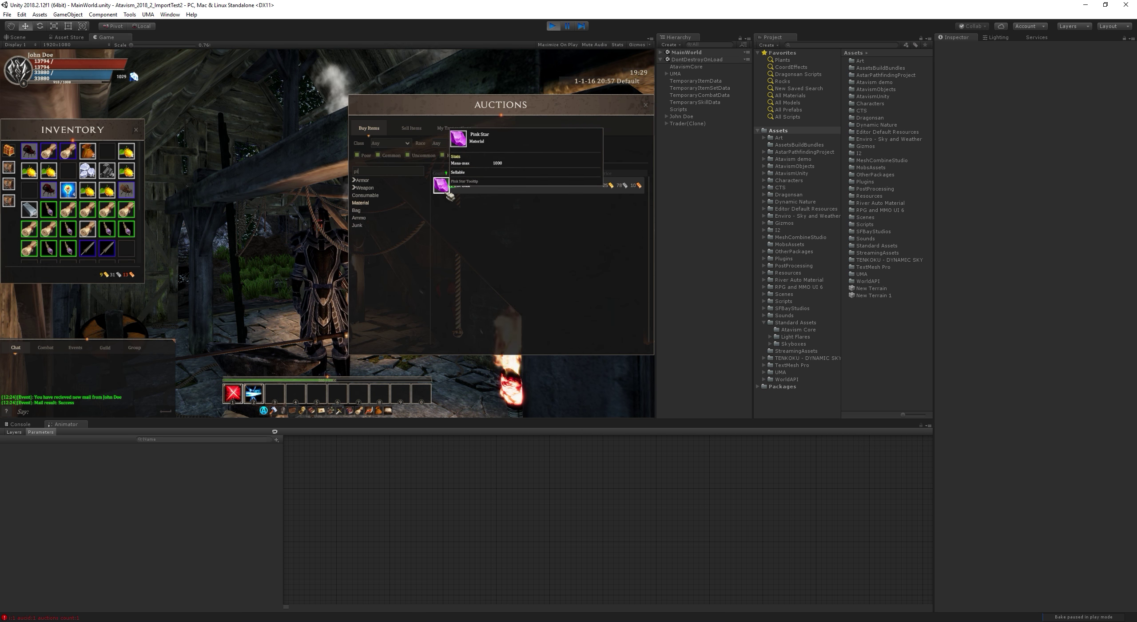
{"action": "left_click", "coordinate": [437, 185]}
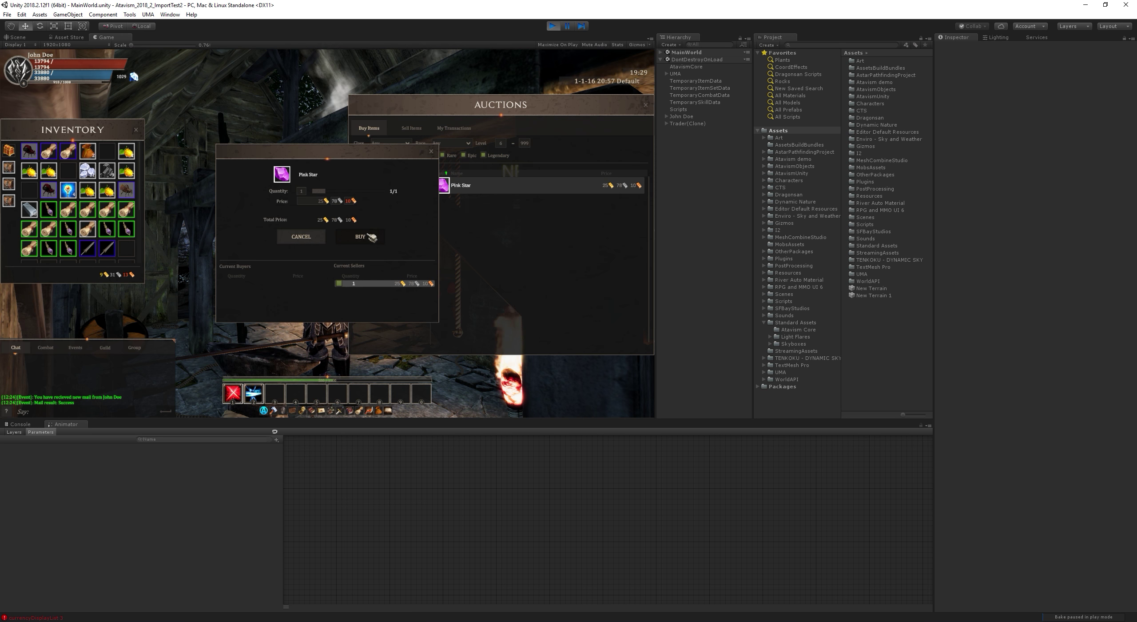
{"action": "left_click", "coordinate": [335, 201]}
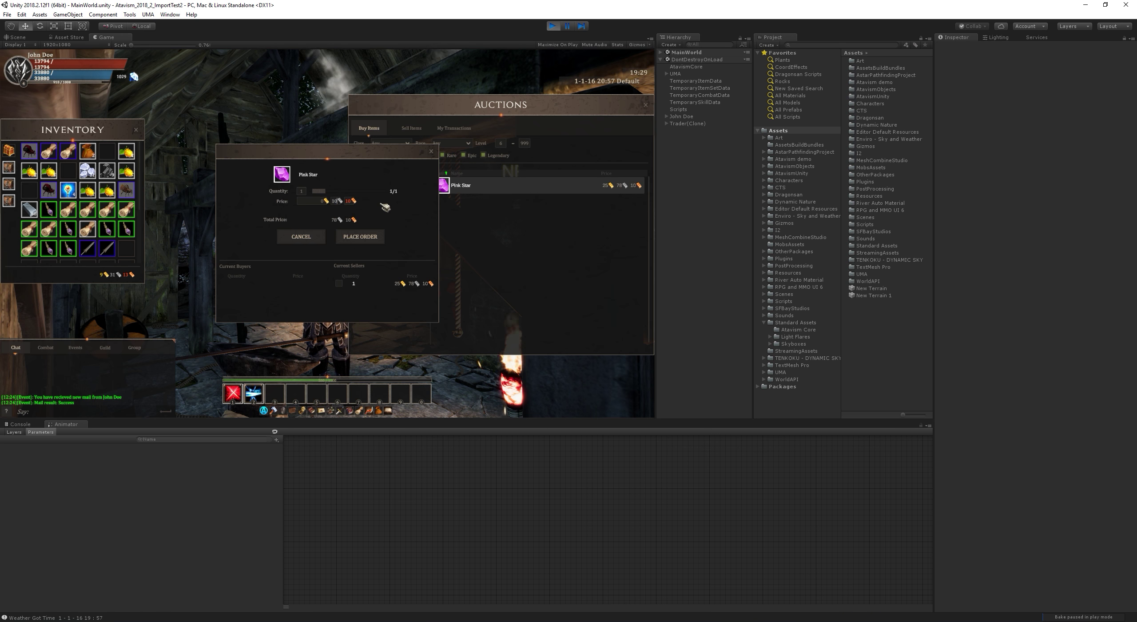
{"action": "left_click", "coordinate": [351, 202]}
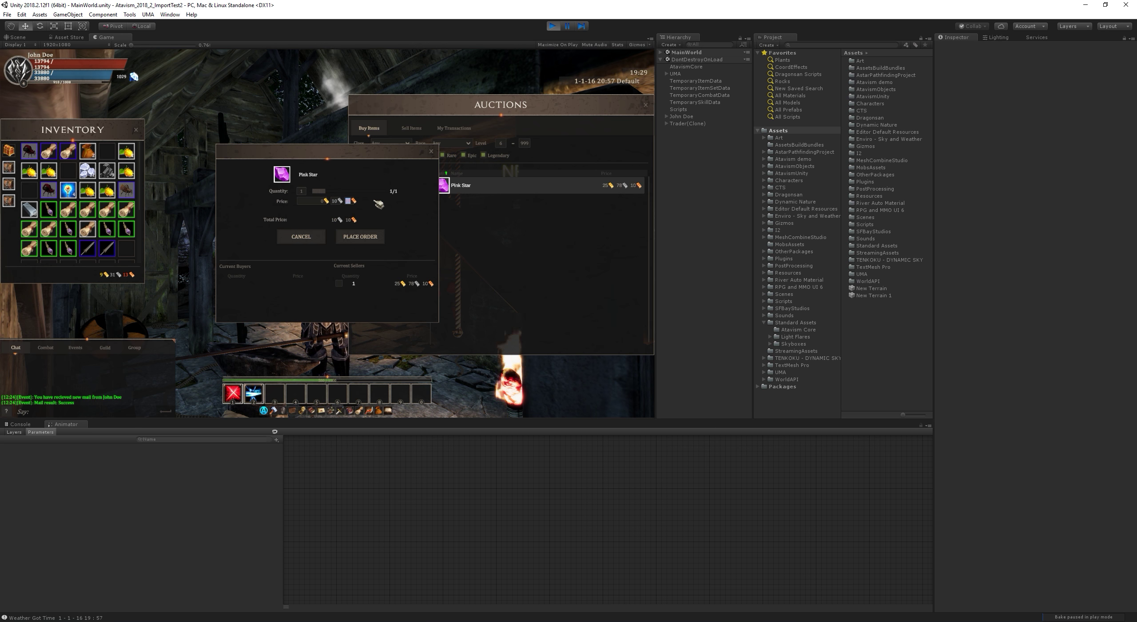
{"action": "type", "text": "0"}
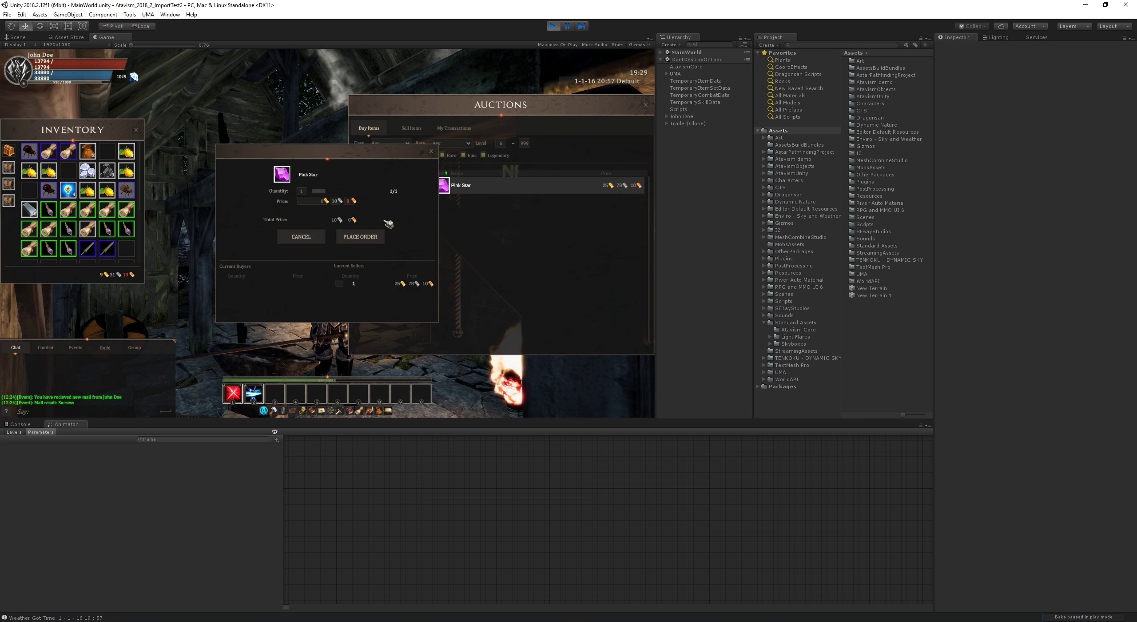
{"action": "left_click", "coordinate": [374, 237]}
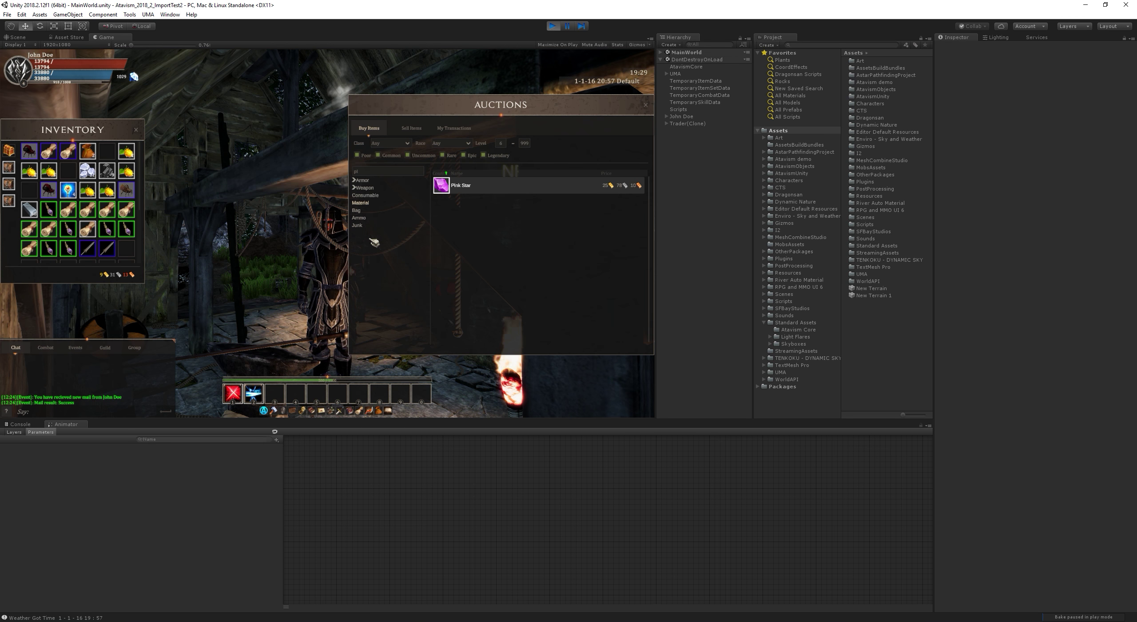
Step: Reopen the Pink Star listing to check its current buyers and sellers, close it and clear the search
{"action": "left_click", "coordinate": [443, 186]}
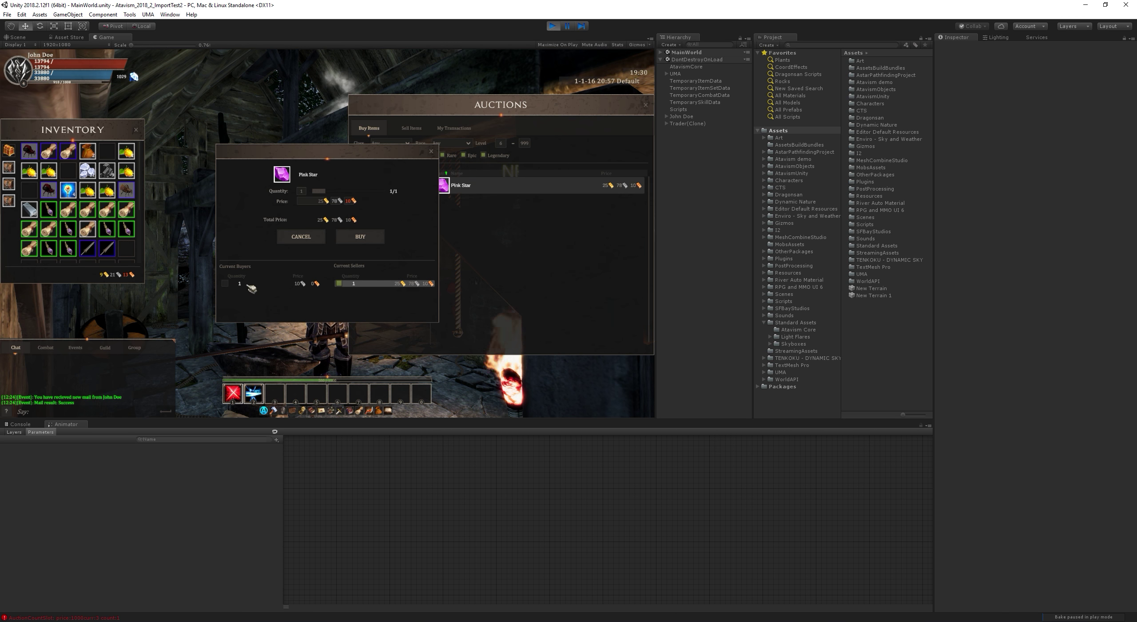
{"action": "left_click", "coordinate": [431, 151]}
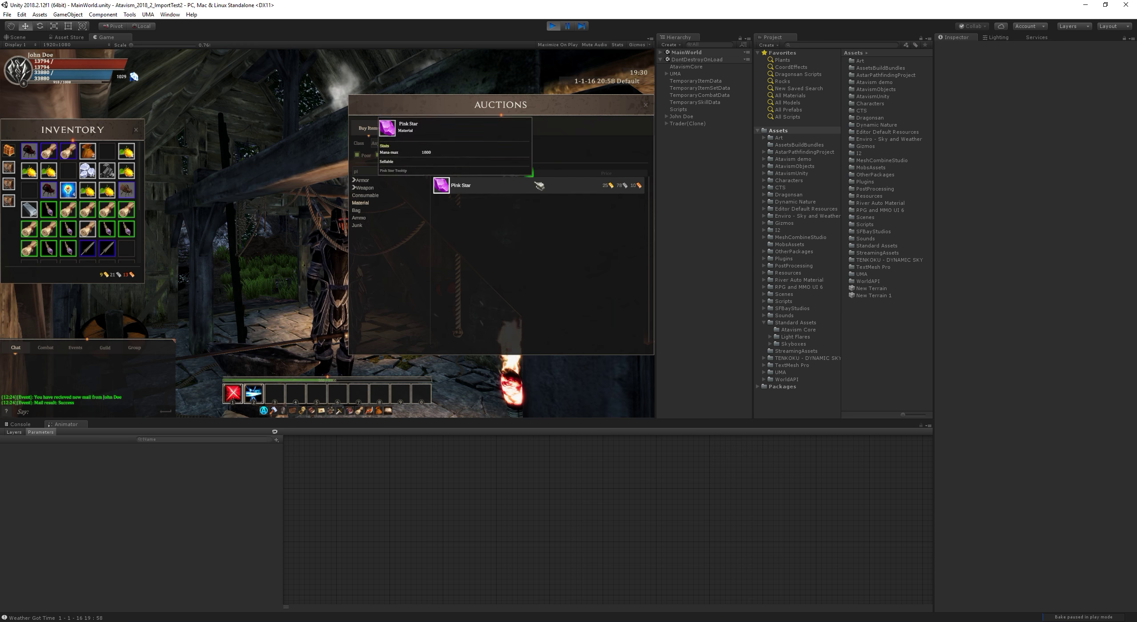
{"action": "key", "text": "Return"}
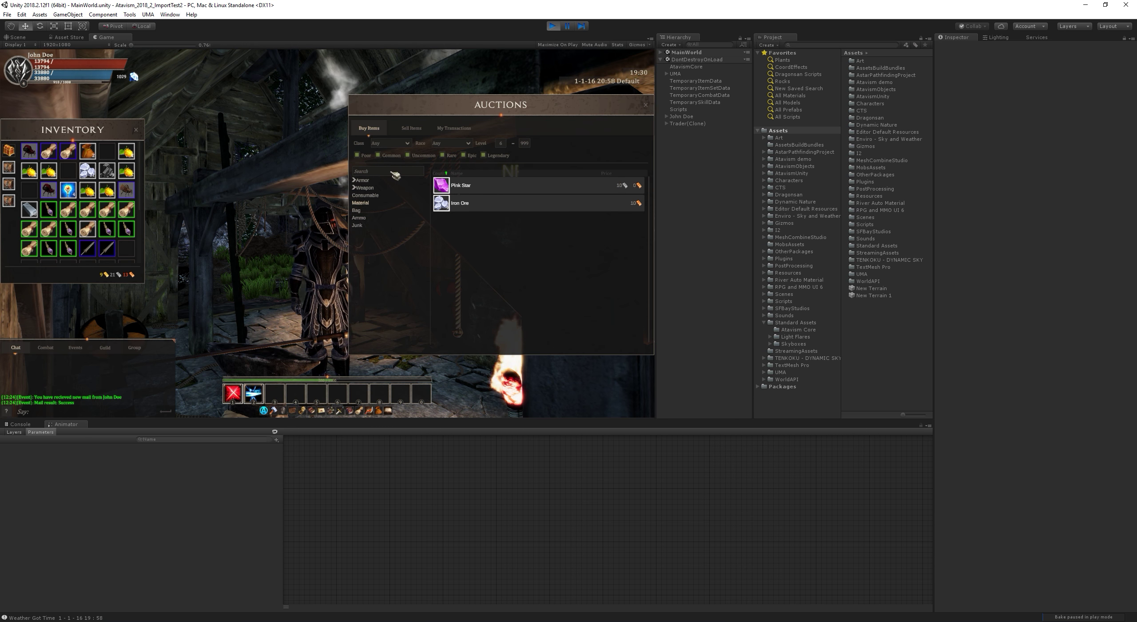
Step: Sort the Material listings by price and by name to compare the resulting orders
{"action": "left_click", "coordinate": [614, 173]}
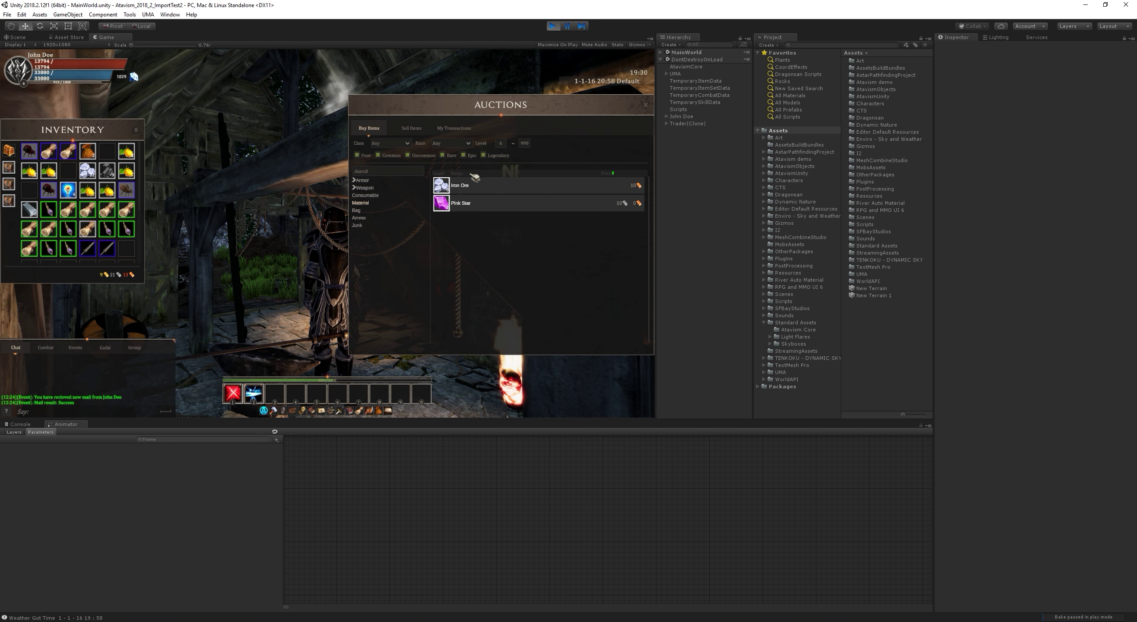
{"action": "left_click", "coordinate": [453, 173]}
{"action": "left_click", "coordinate": [442, 173]}
{"action": "left_click", "coordinate": [444, 174]}
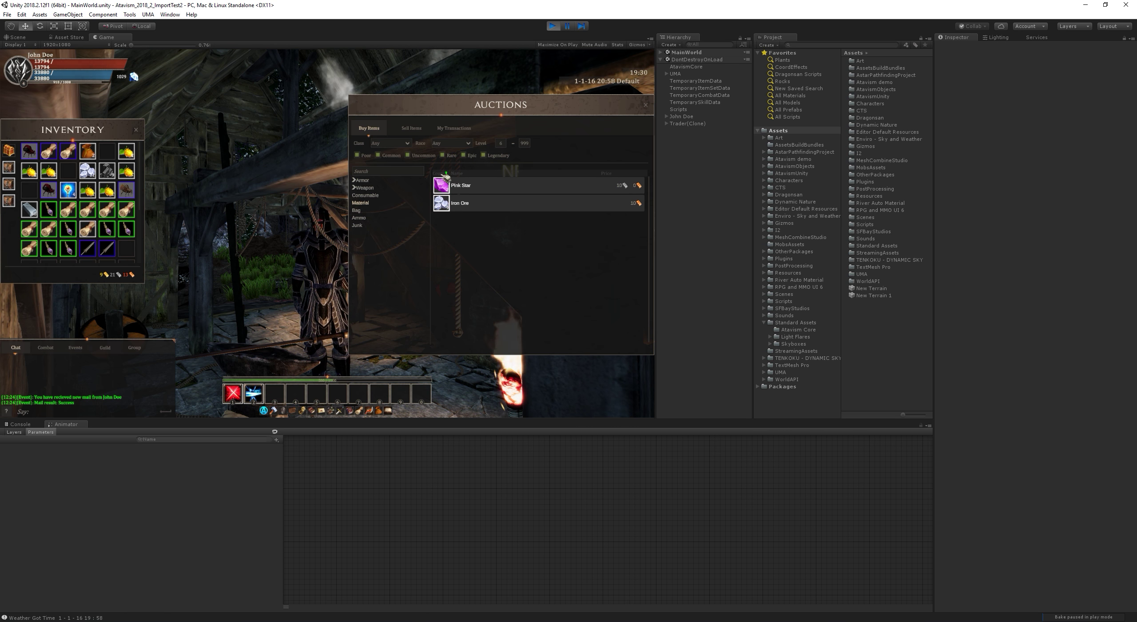
{"action": "left_click", "coordinate": [459, 175]}
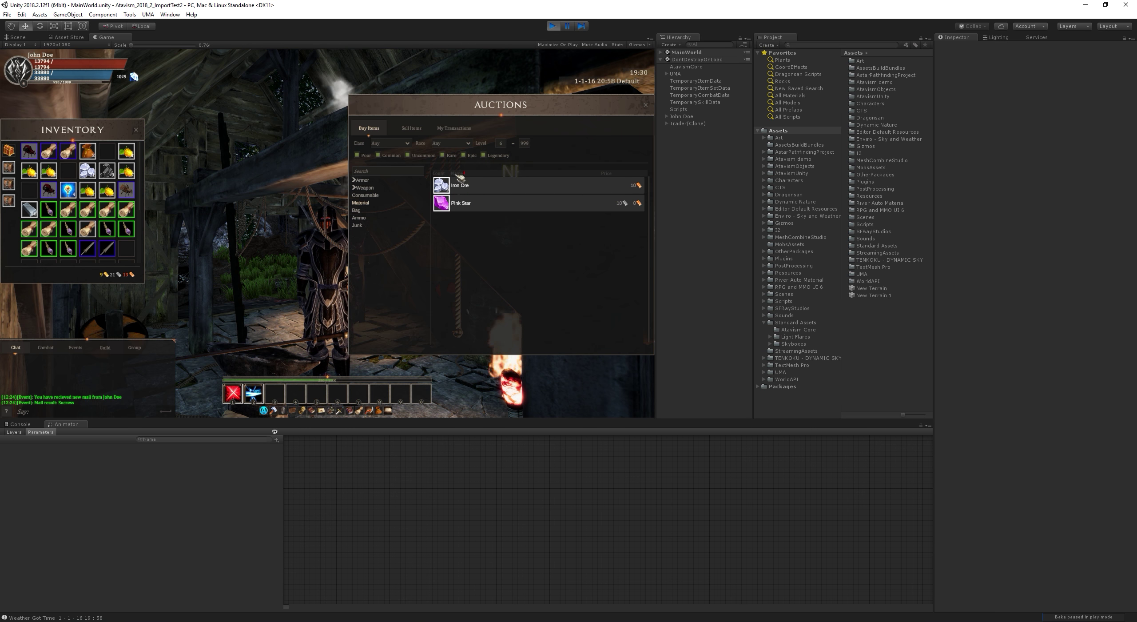
Step: Show the Weapon category and set the minimum level filter to 1
{"action": "left_click", "coordinate": [360, 188]}
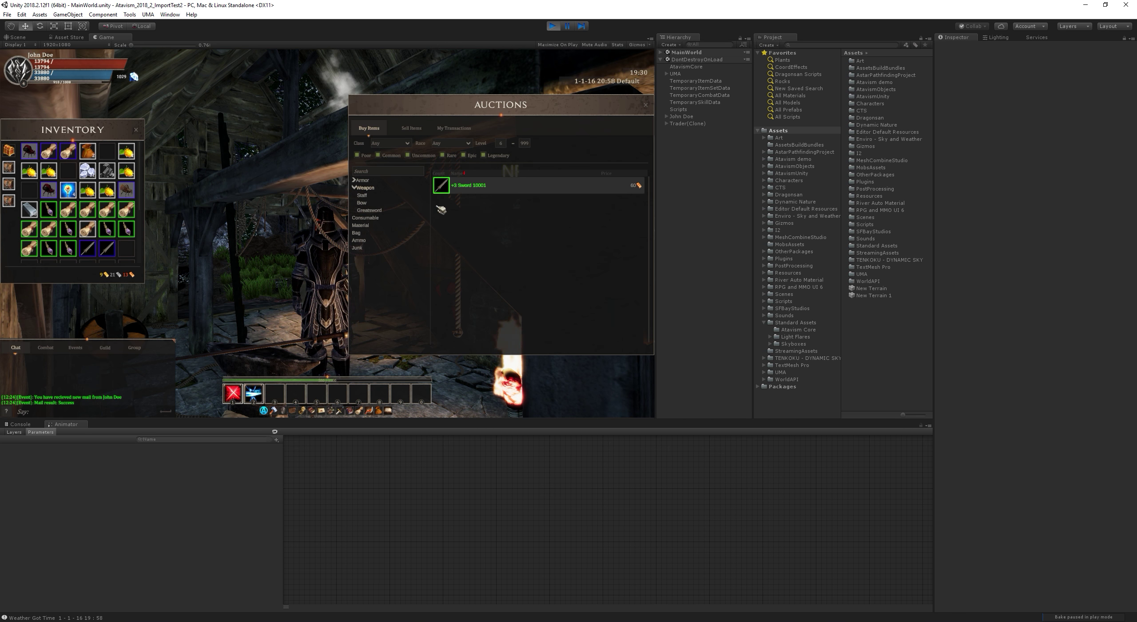
{"action": "left_click", "coordinate": [500, 143]}
{"action": "type", "text": "1"}
{"action": "key", "text": "Return"}
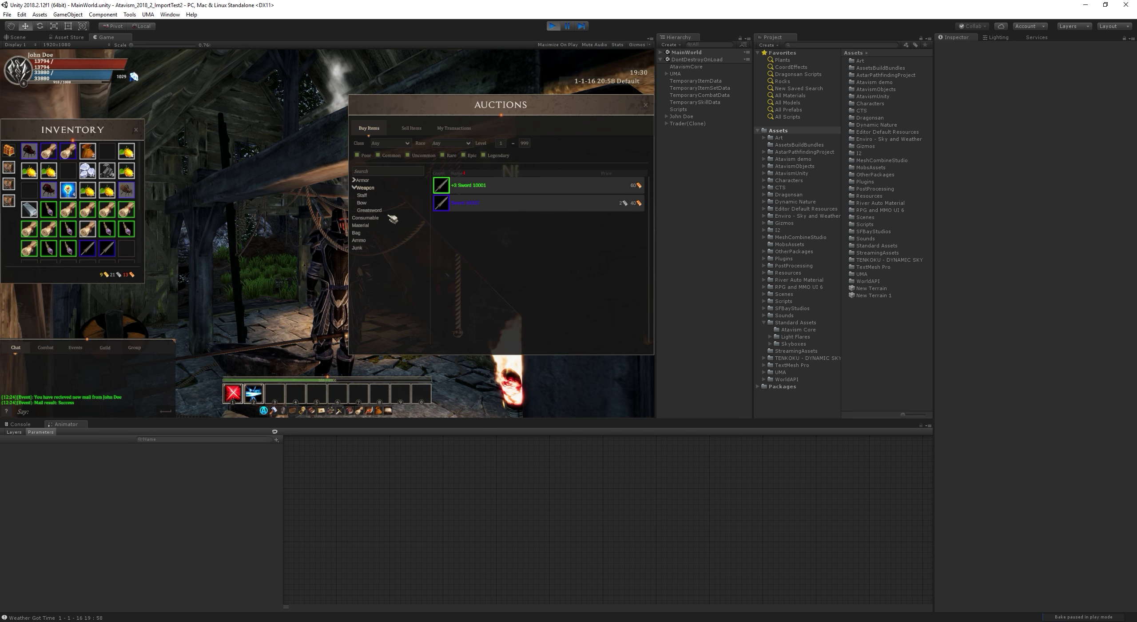